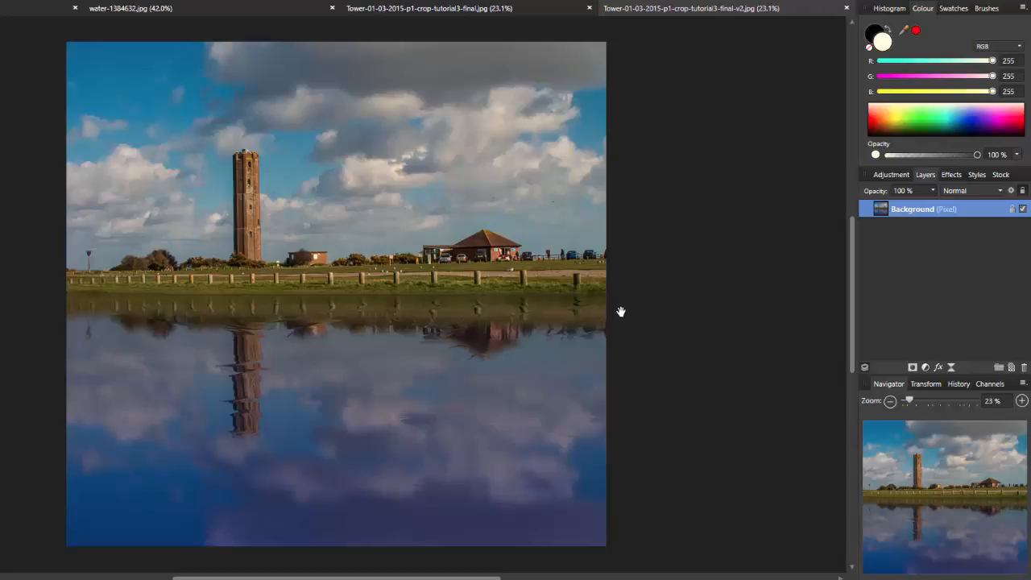
Compare the two finished reflection images, Tower-01-03-2015-p1-crop-tutorial3-final.jpg and Tower-01-03-2015-p1-crop-tutorial3-final-v2.jpg.
click(524, 14)
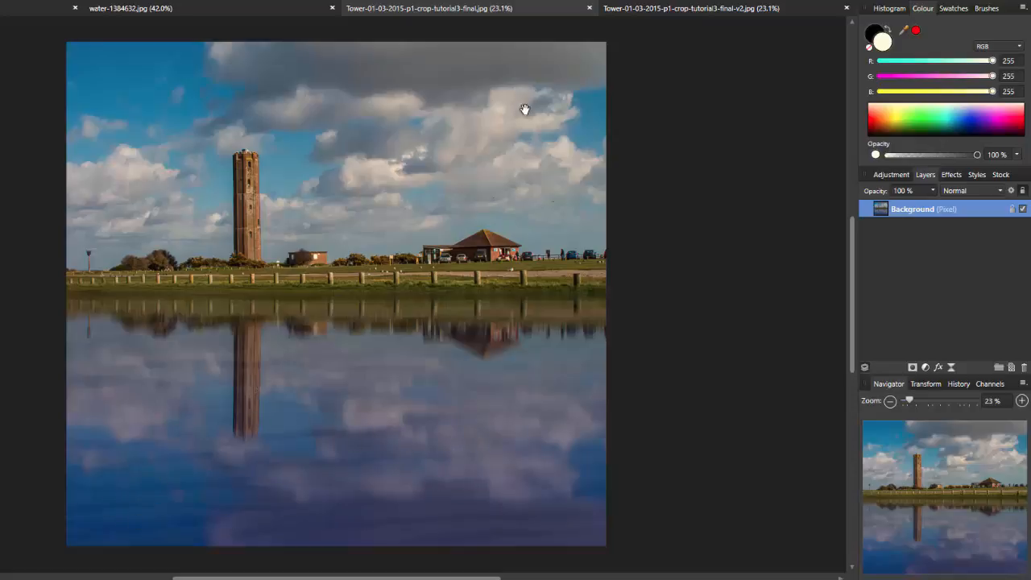
click(651, 11)
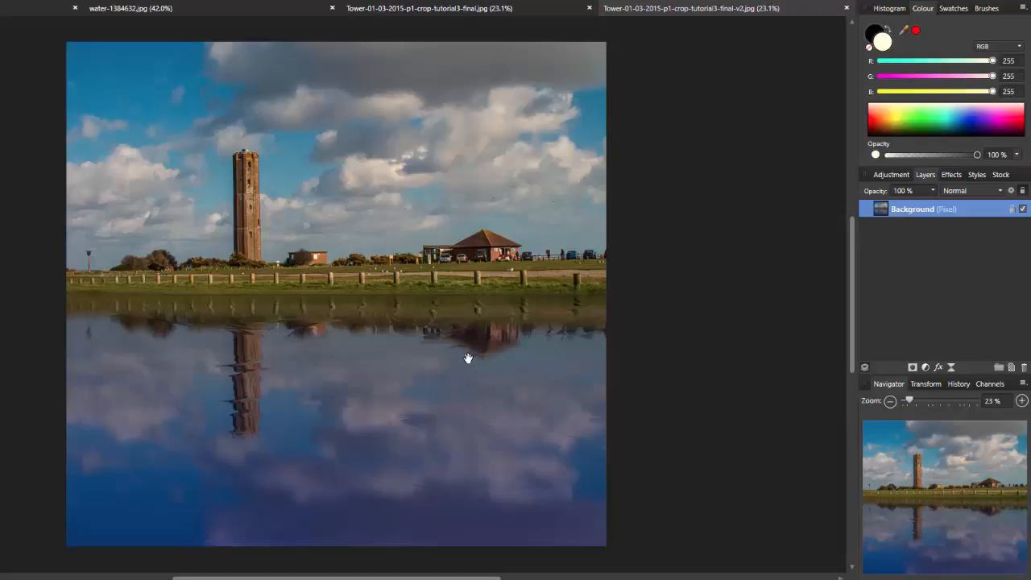
click(559, 13)
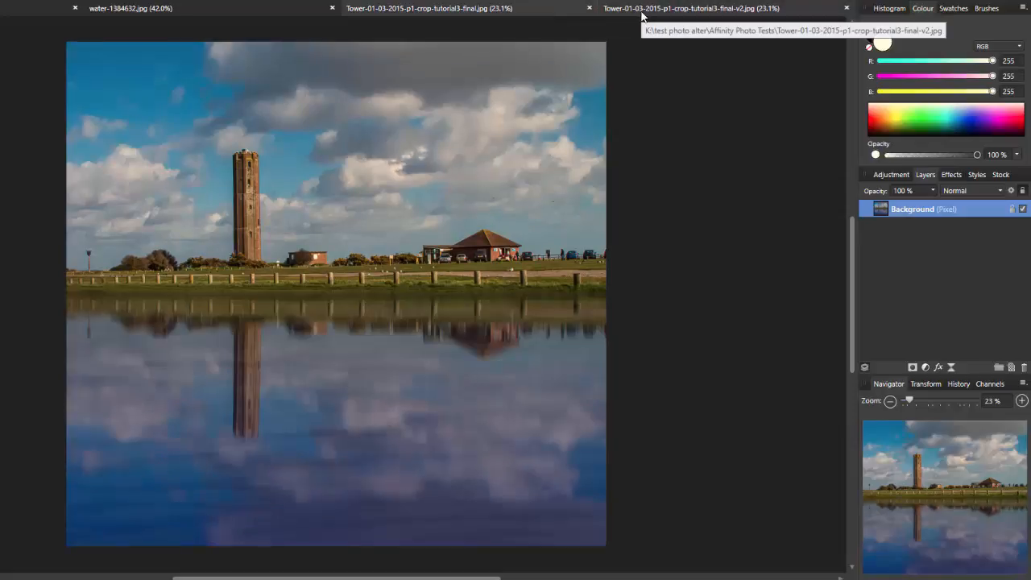
click(684, 13)
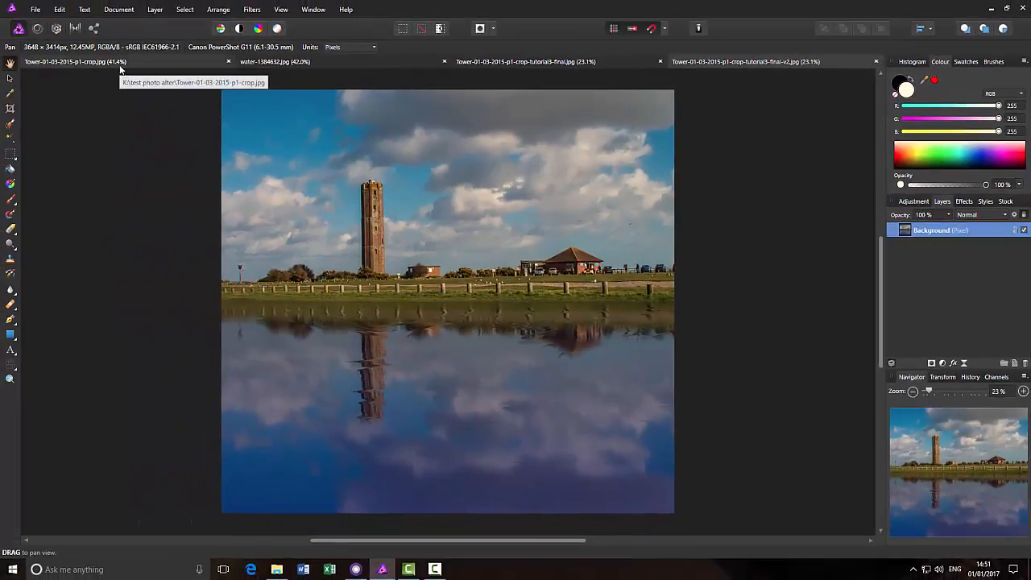
Switch to the original photo Tower-01-03-2015-p1-crop.jpg and close the two finished tutorial3 images.
click(120, 65)
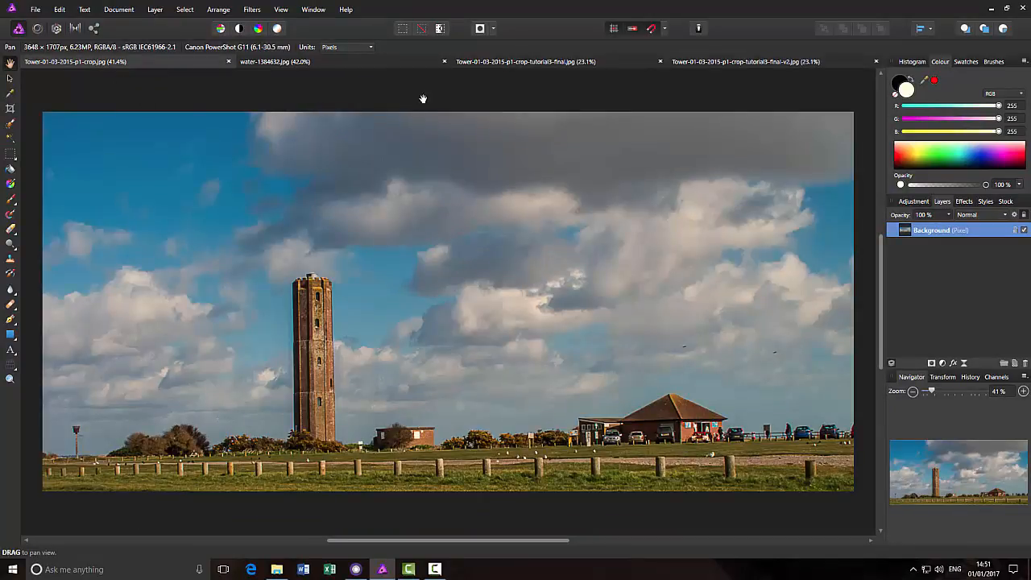
click(661, 64)
click(877, 62)
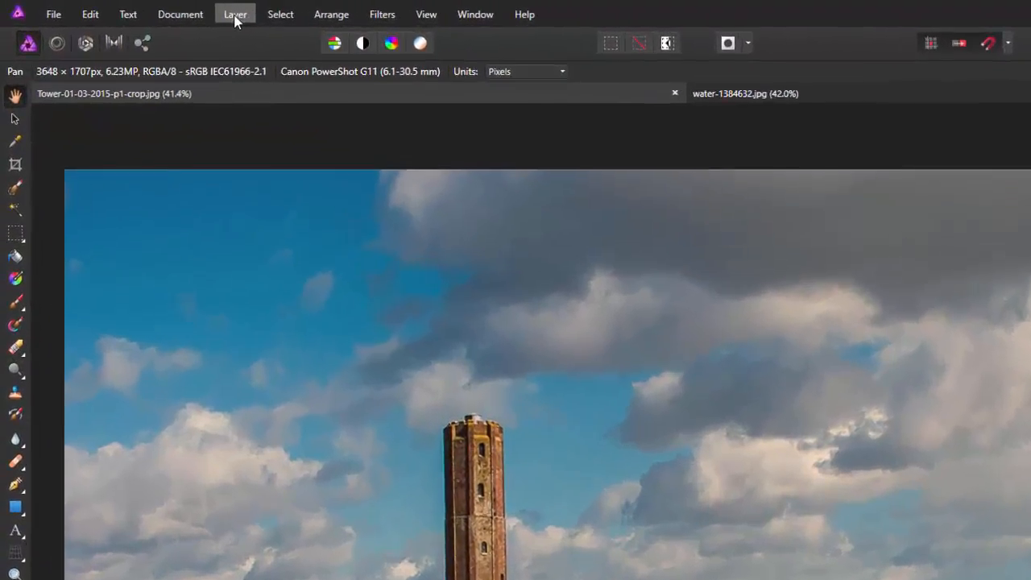
Duplicate the Background layer of the tower photo.
click(155, 9)
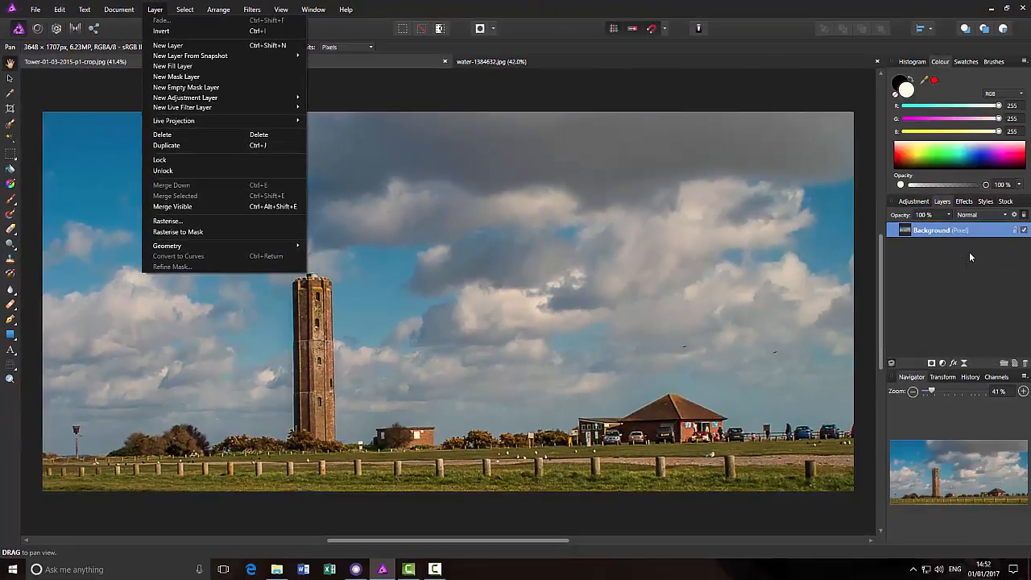
click(861, 280)
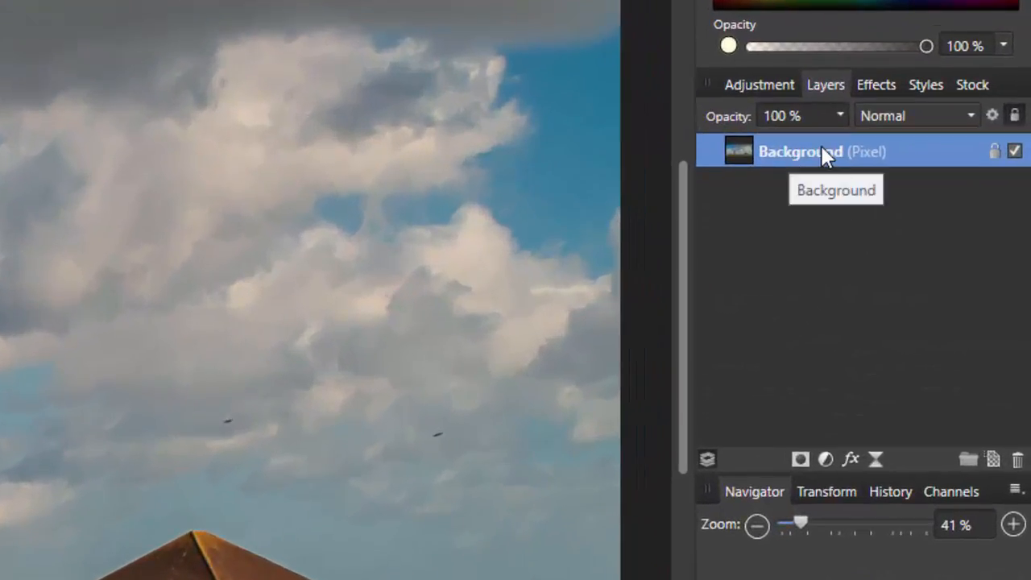
right_click(824, 154)
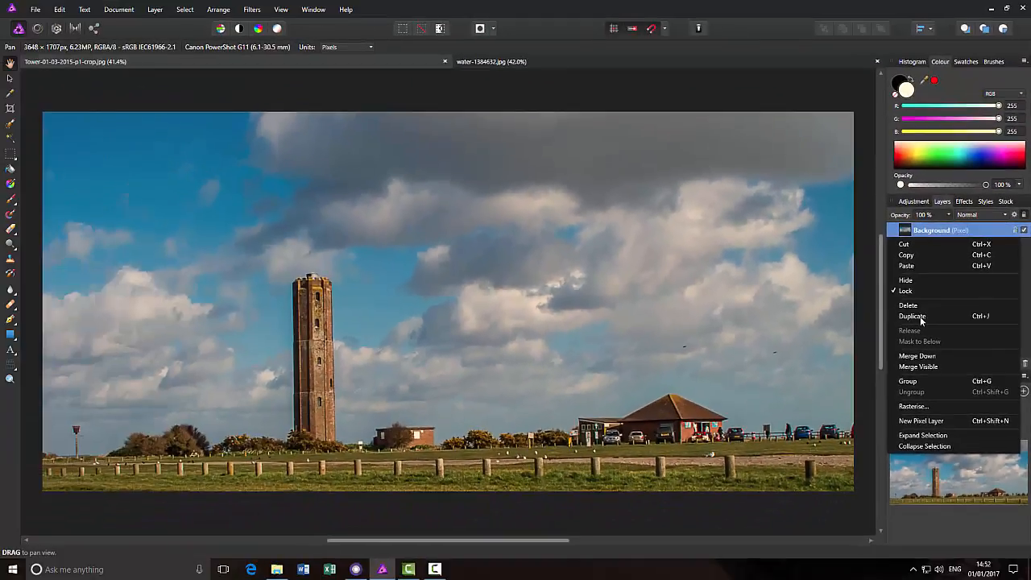
click(921, 321)
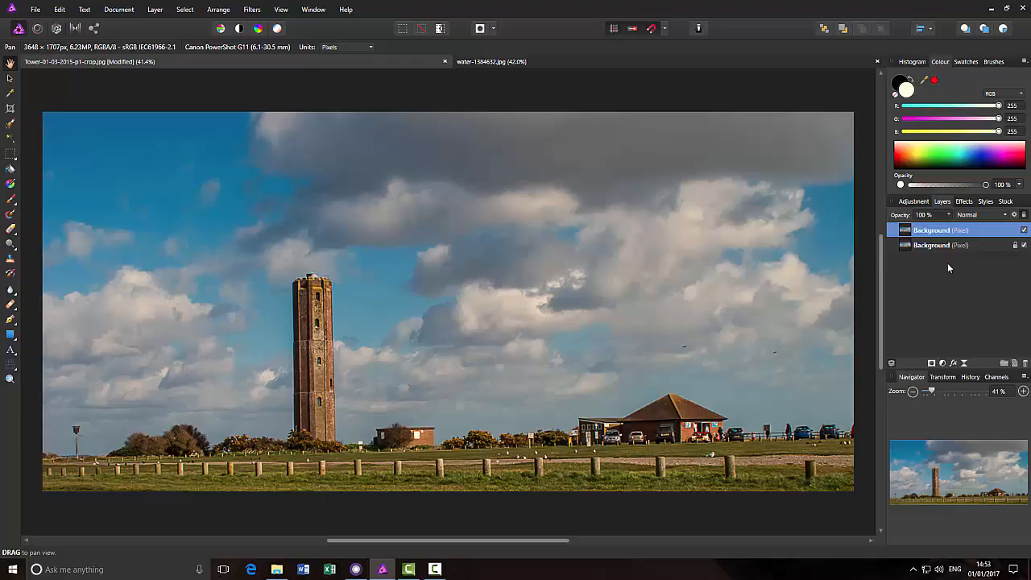
Select the locked lower Background layer, open Resize Canvas and unlink the width from the height, keeping the units in pixels.
click(972, 247)
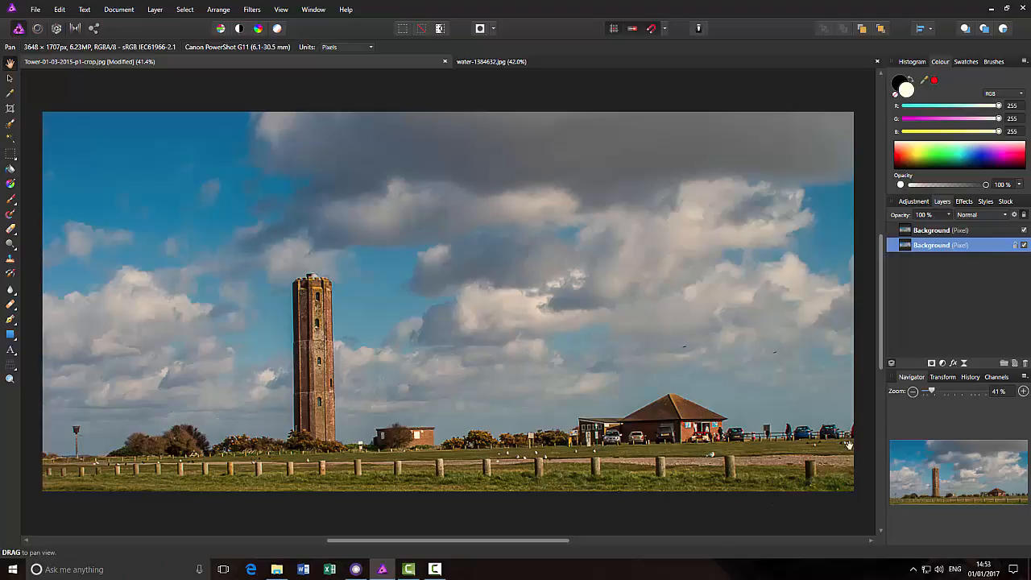
drag(883, 322, 883, 345)
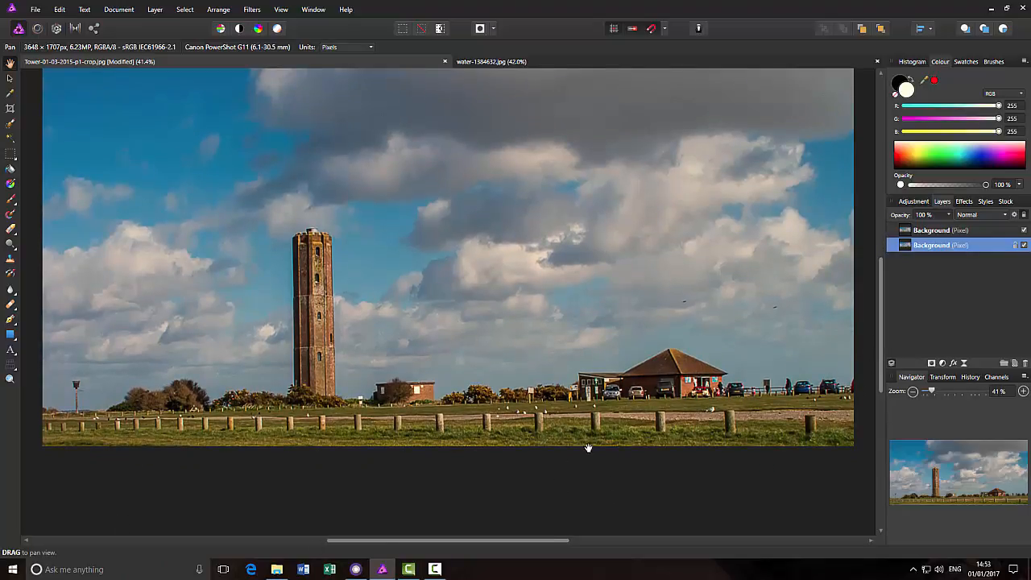
drag(883, 278, 881, 253)
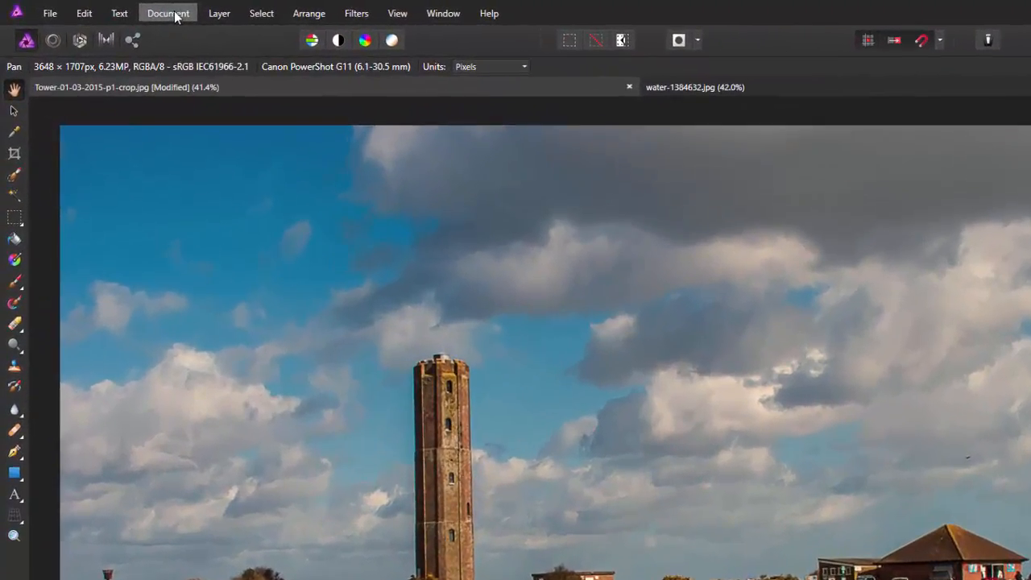
click(120, 9)
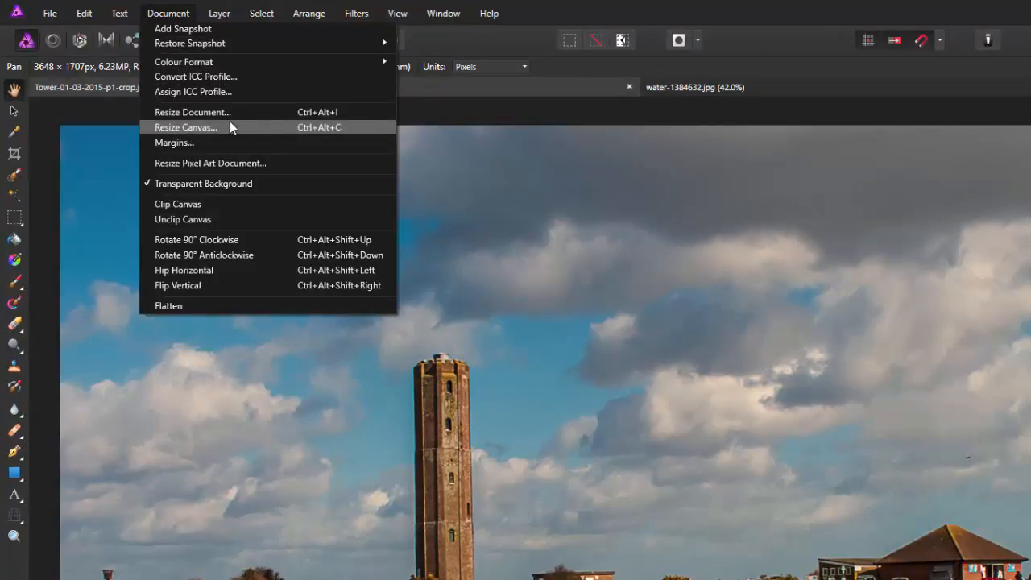
click(206, 126)
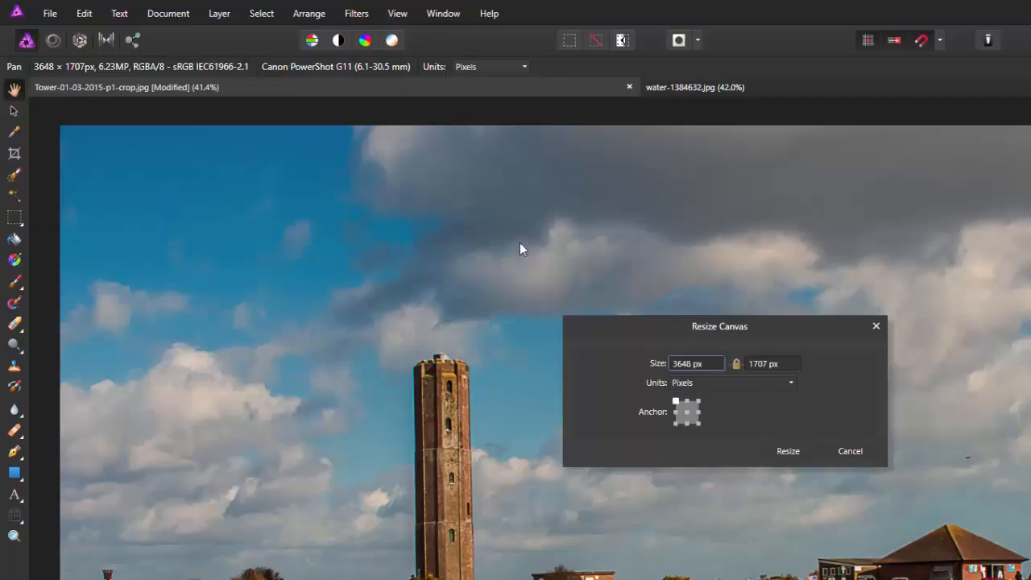
drag(804, 327, 813, 284)
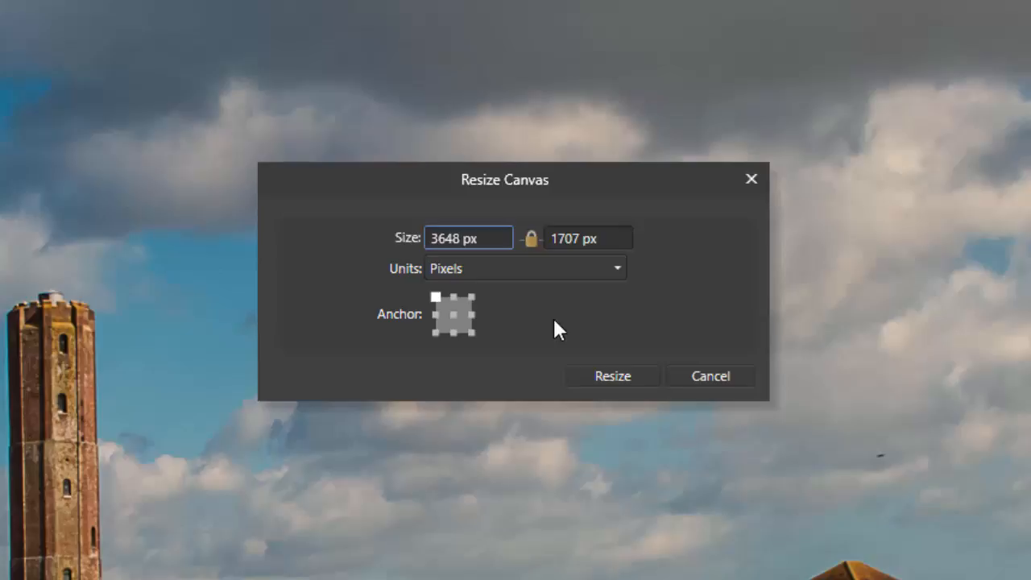
click(617, 268)
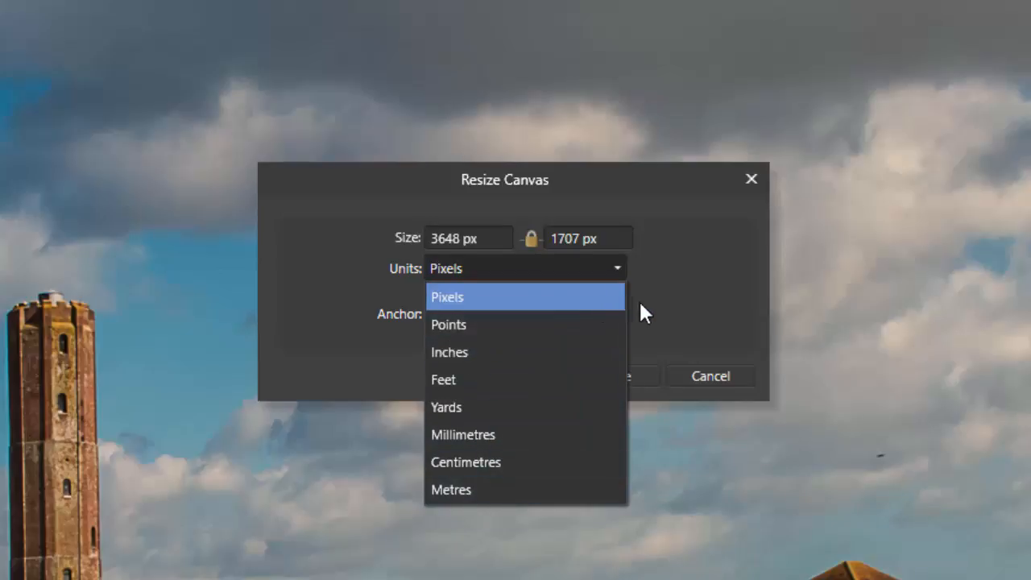
click(679, 279)
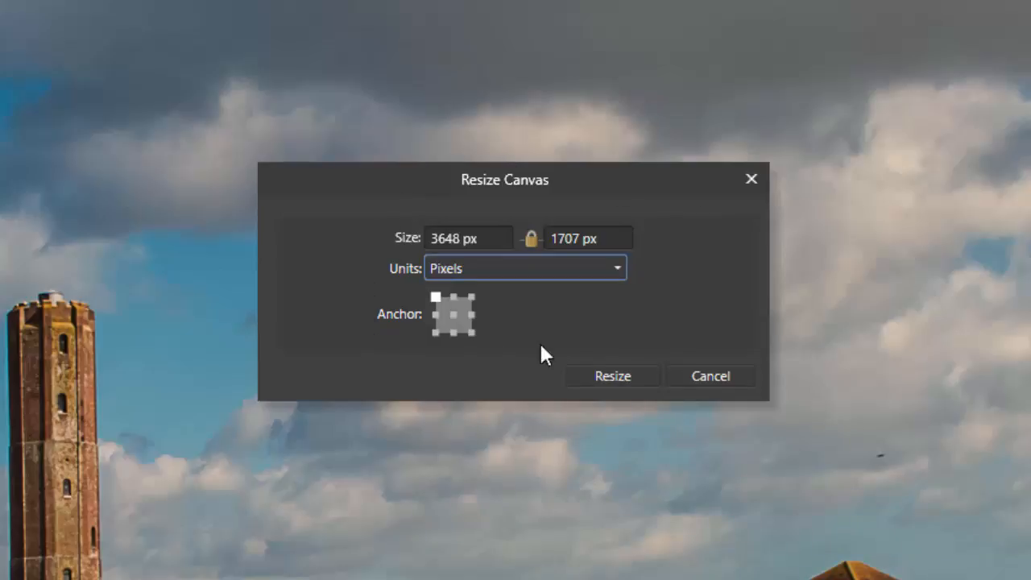
click(532, 240)
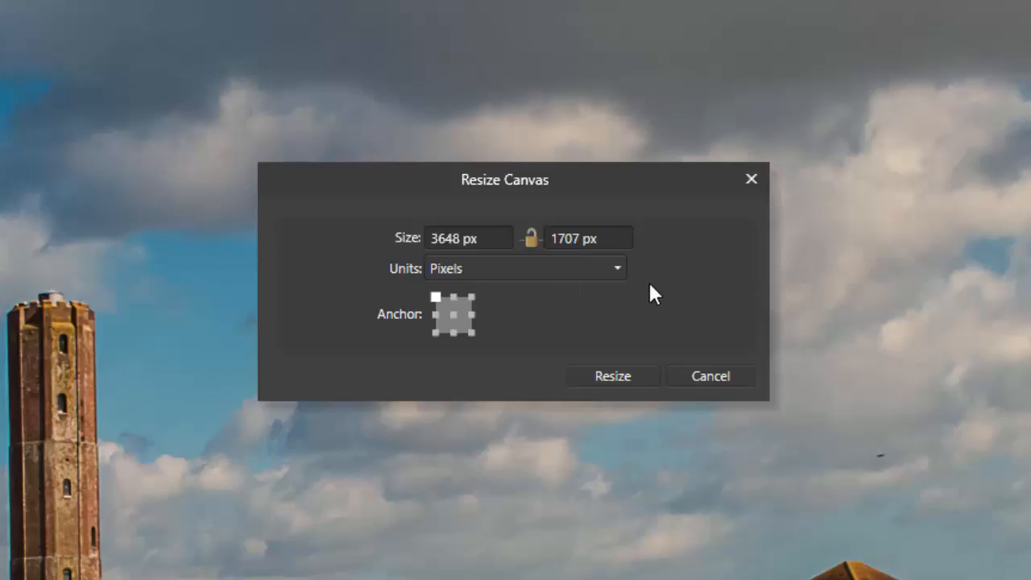
click(622, 275)
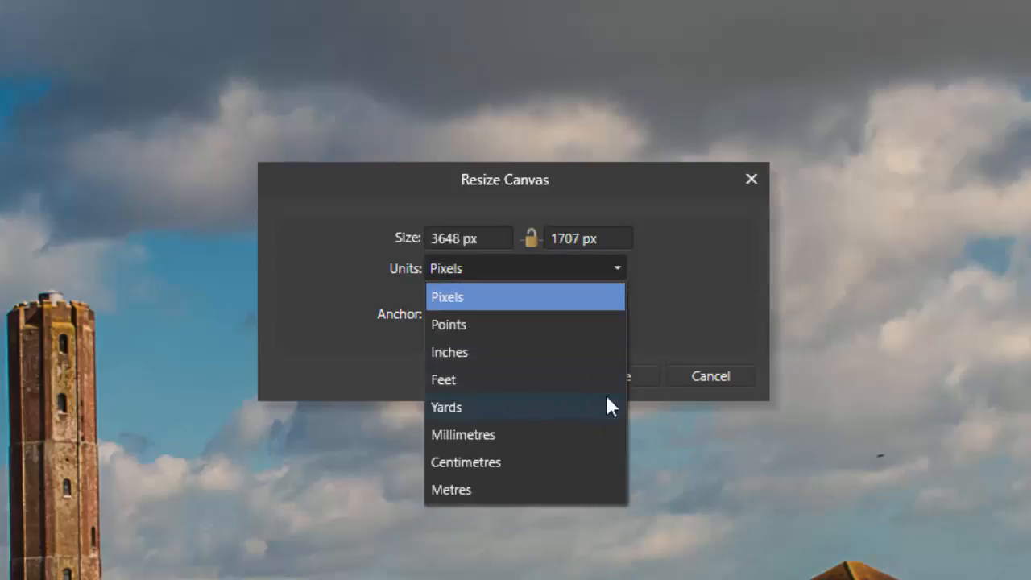
click(695, 258)
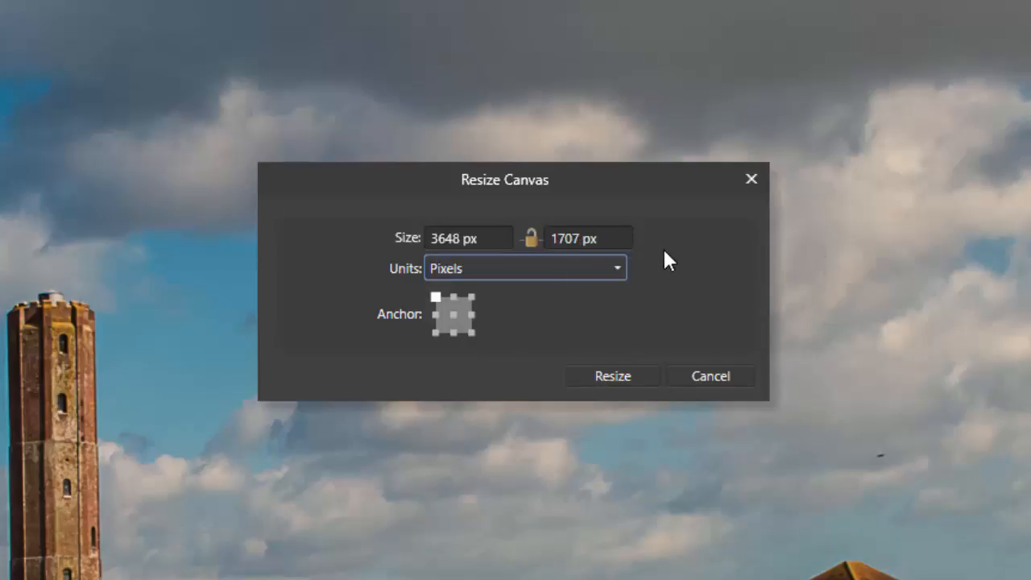
Resize the canvas to a height of 3414 px, anchored at the top centre of the photo.
click(574, 235)
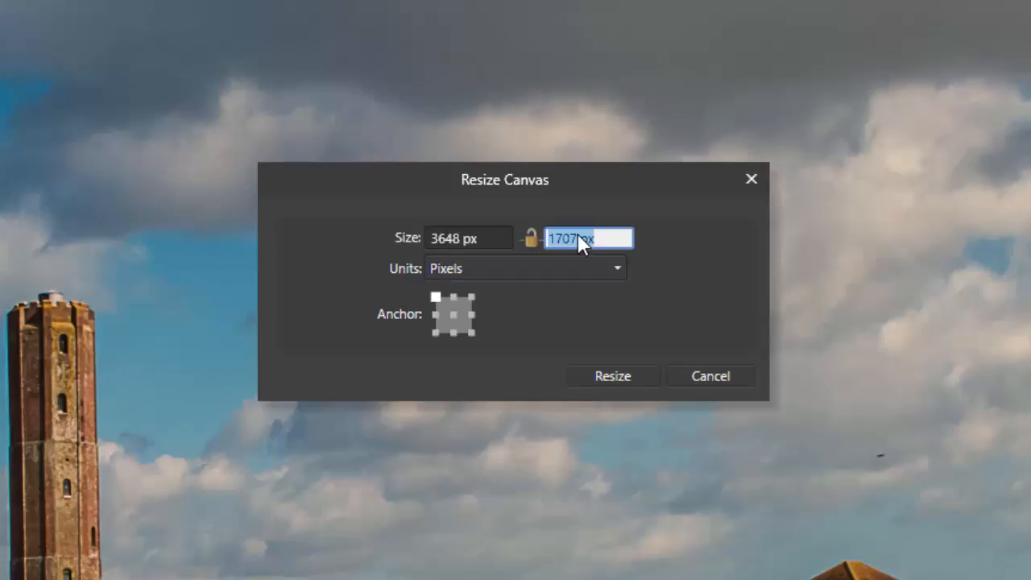
text(3414)
click(456, 295)
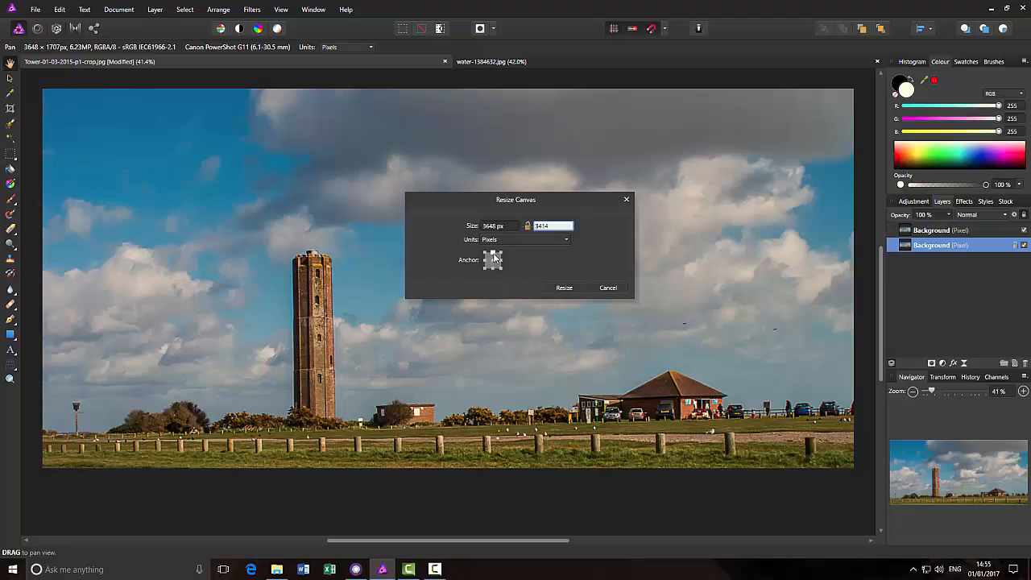
click(573, 290)
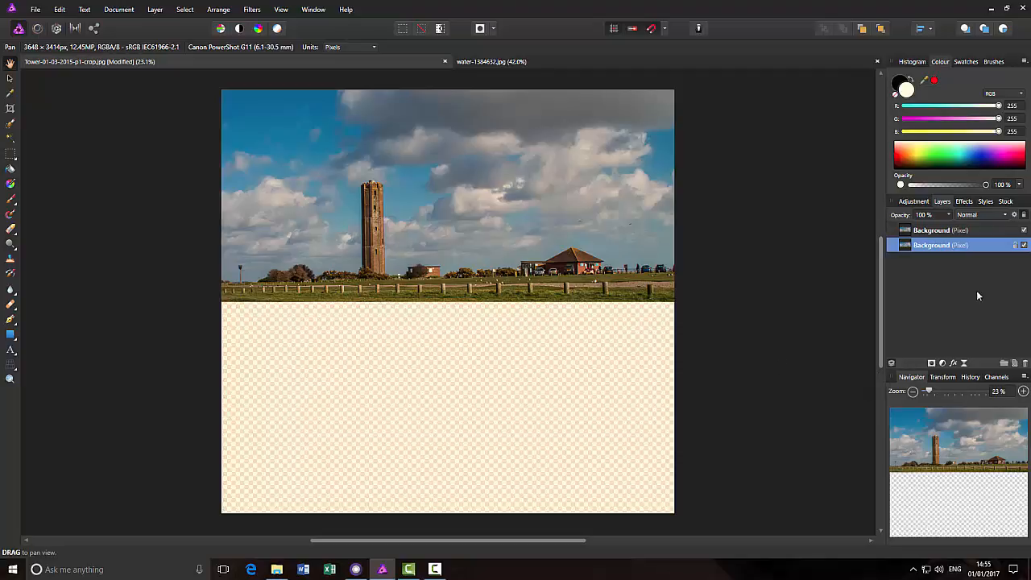
Flip the upper Background layer vertically with the Move tool so it fills the empty lower half of the canvas.
click(970, 233)
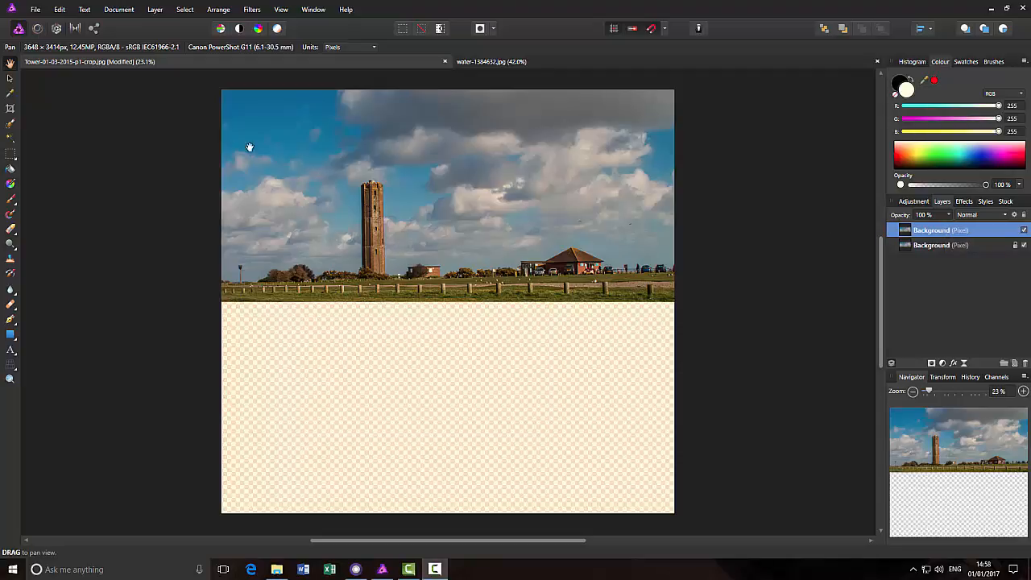
click(10, 78)
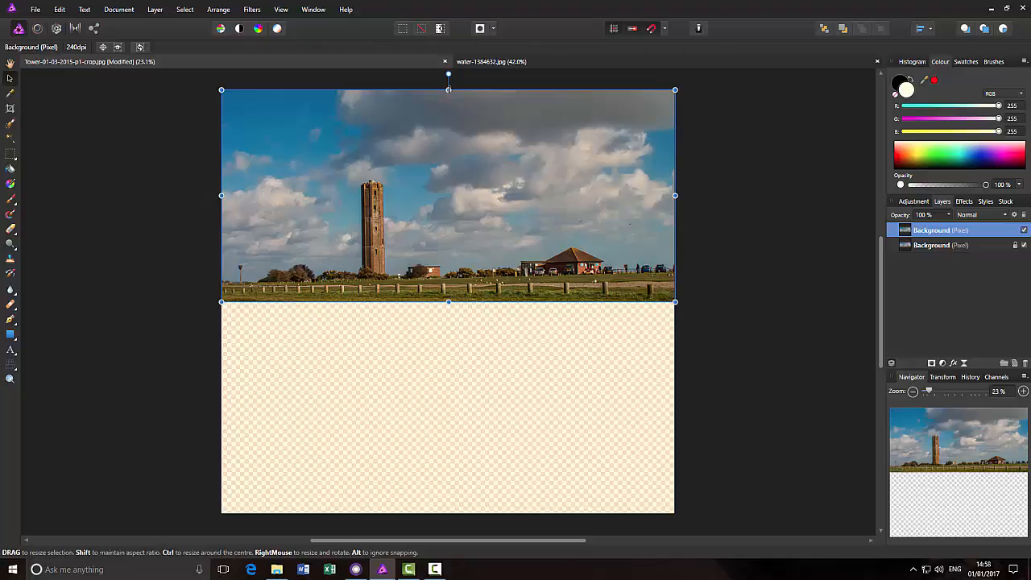
drag(449, 89, 439, 510)
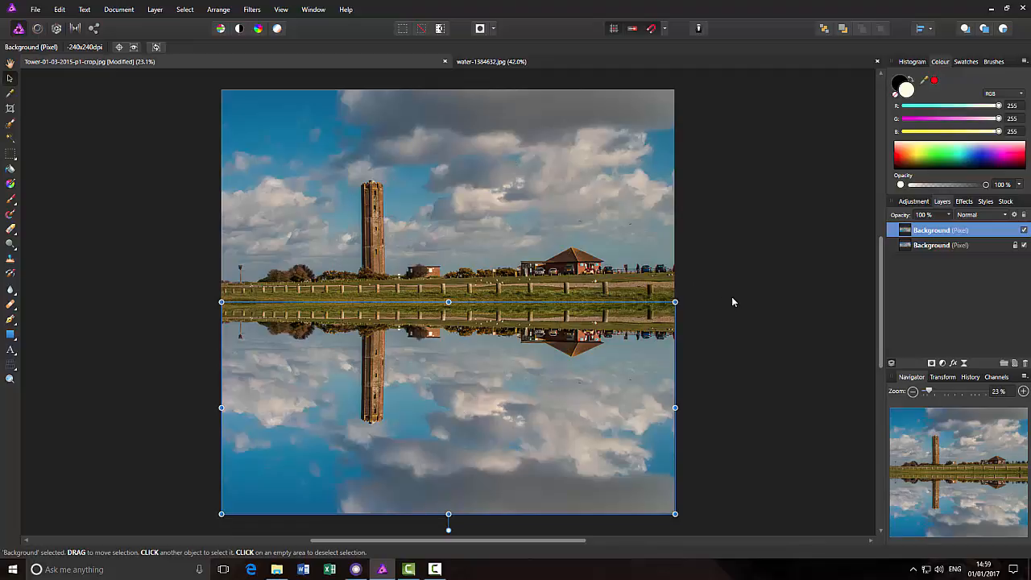
click(10, 64)
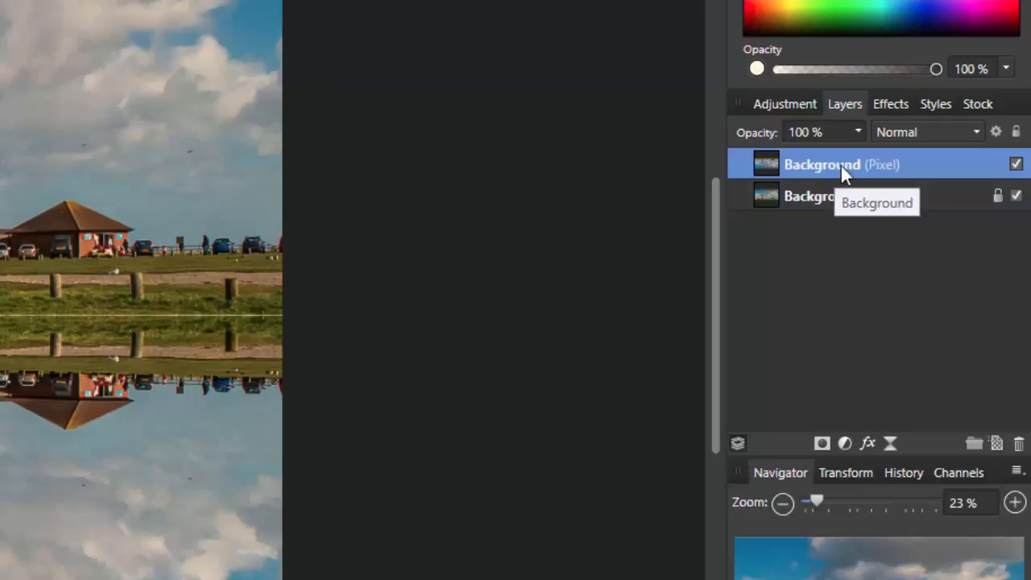
Rename the flipped upper layer as Reflection and the original lower layer as photo.
double_click(844, 165)
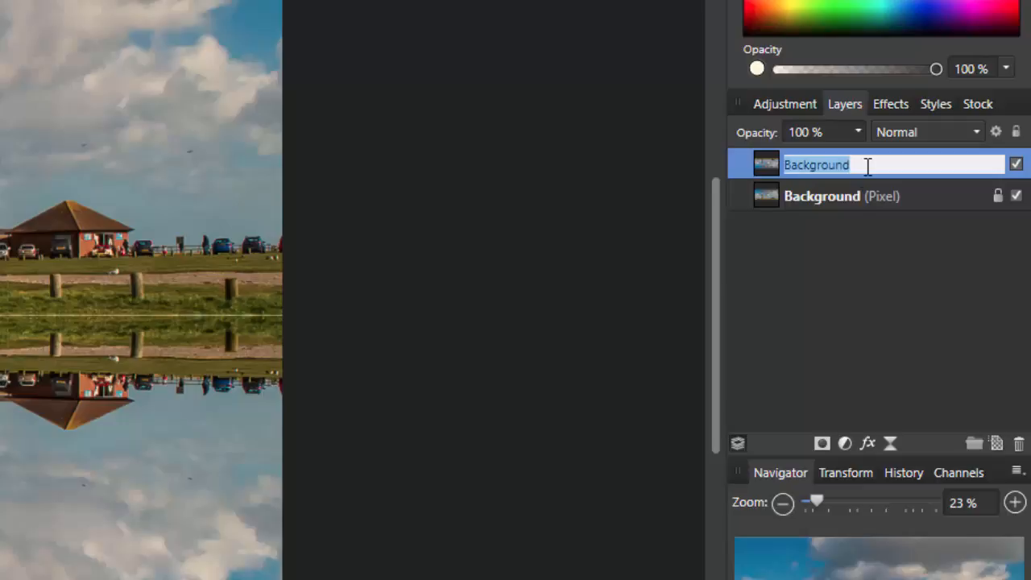
text(Refle)
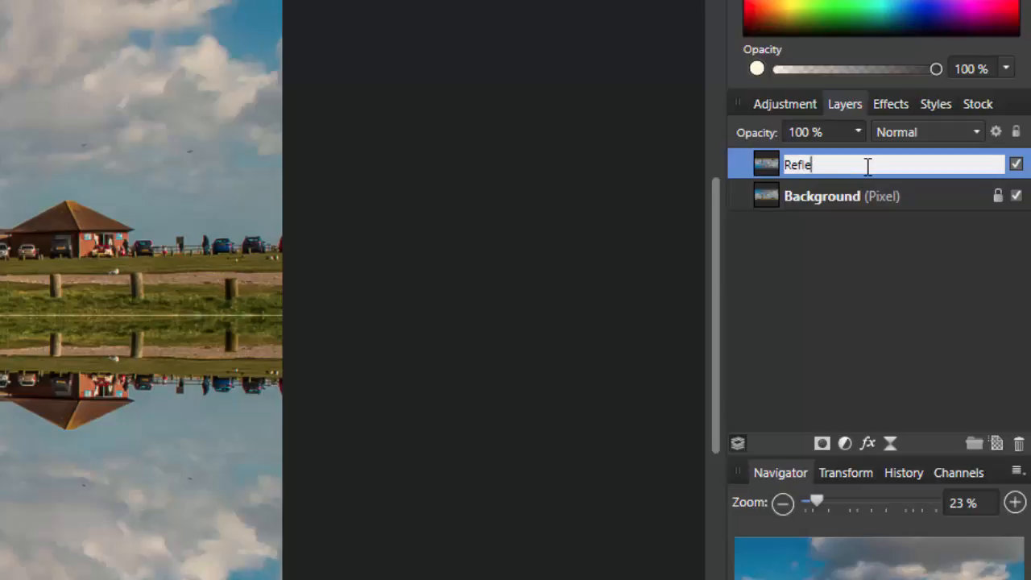
text(ction)
click(839, 195)
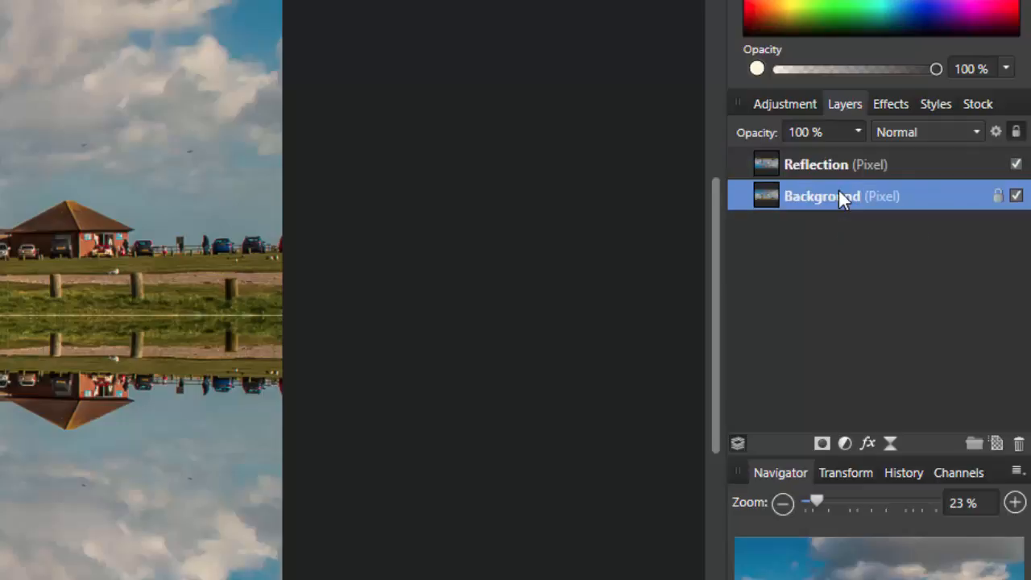
double_click(838, 197)
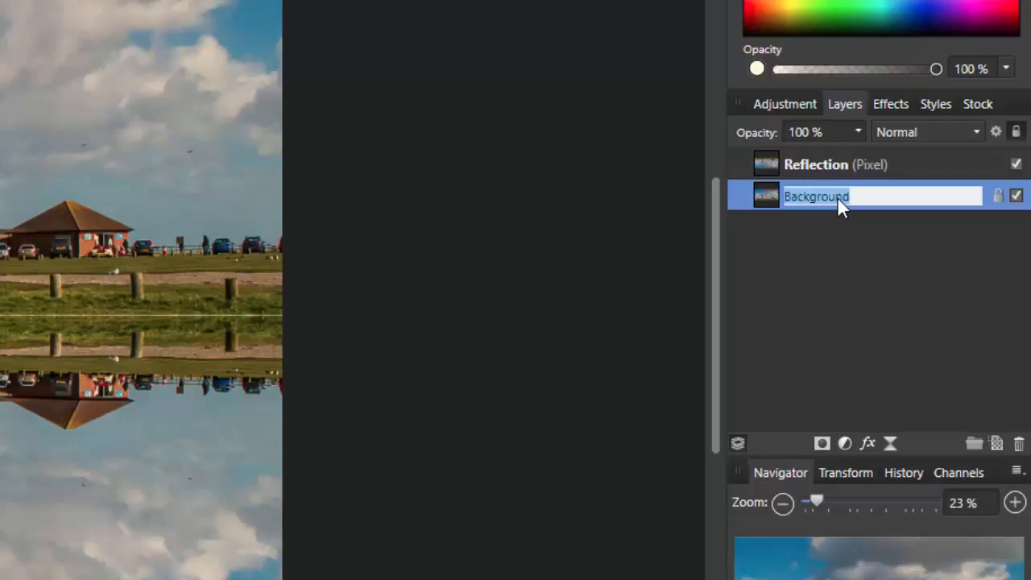
text(photo)
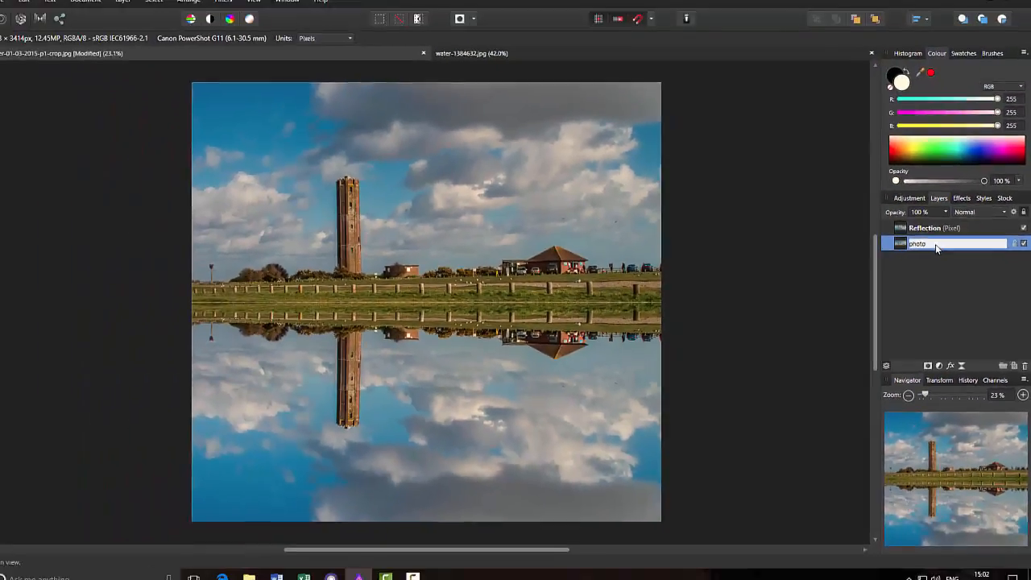
key(Return)
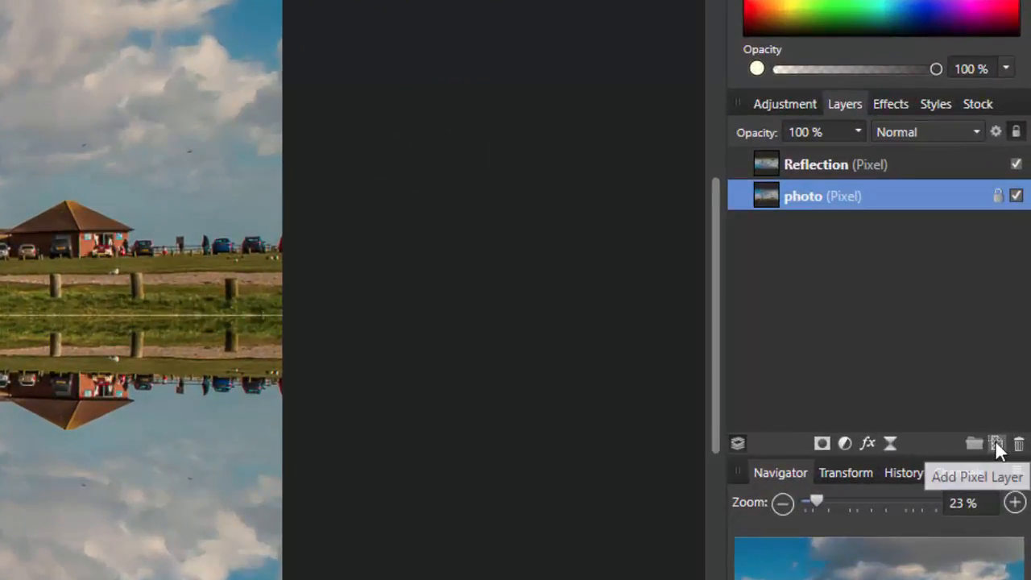
Add an empty pixel layer between the Reflection and photo layers.
click(996, 444)
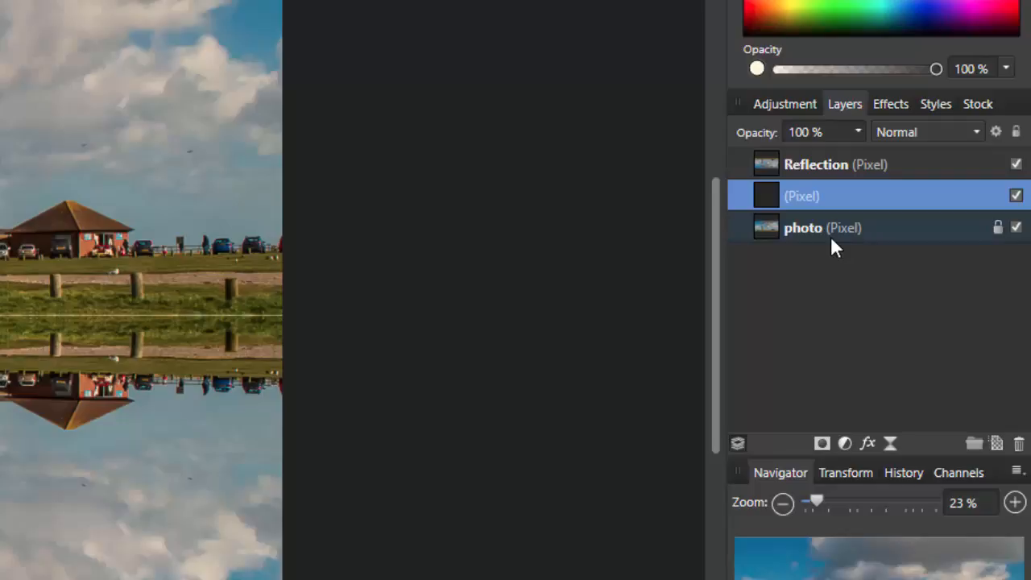
Rename the empty pixel layer between Reflection and photo as water.
double_click(796, 197)
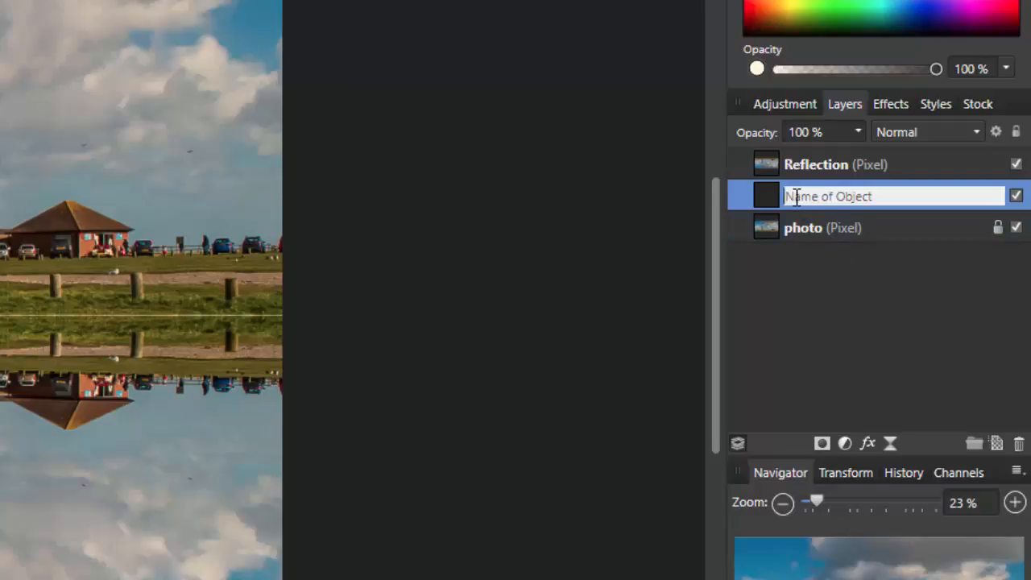
text(water)
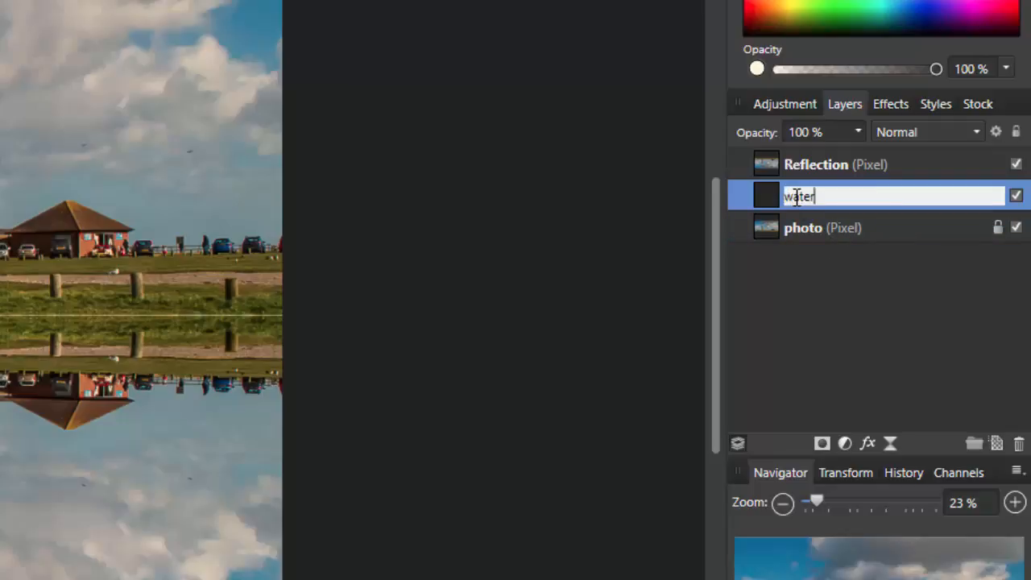
key(Return)
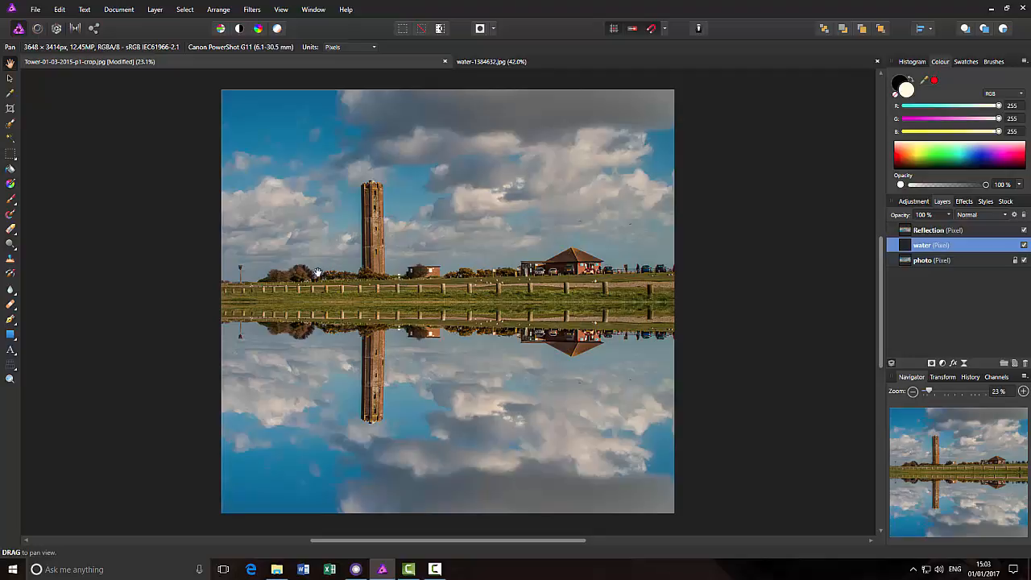
Select the lower half of the canvas with a rectangular marquee and flood-fill it on the water layer with RGB 11, 22, 183.
click(10, 154)
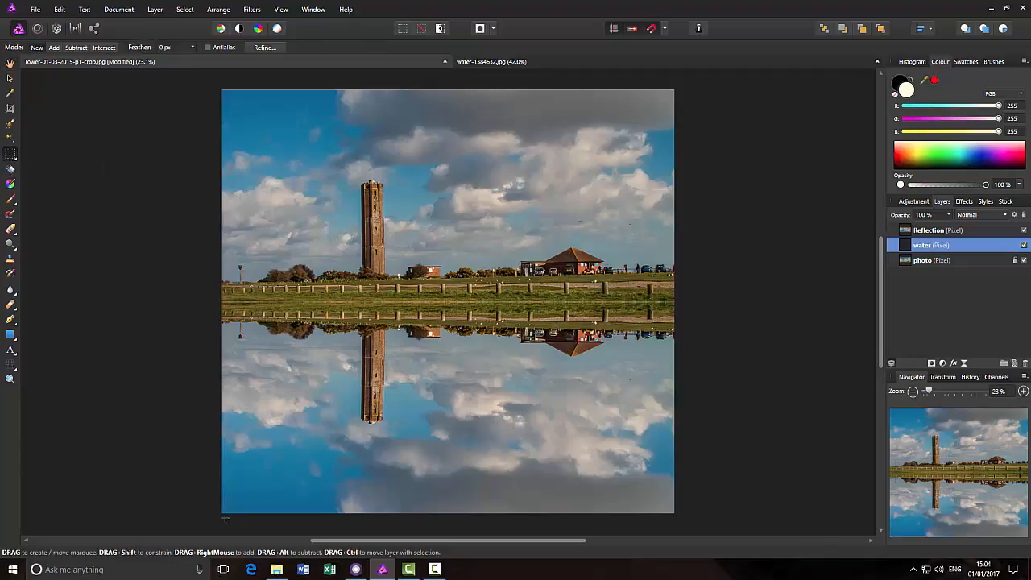
drag(223, 513, 680, 302)
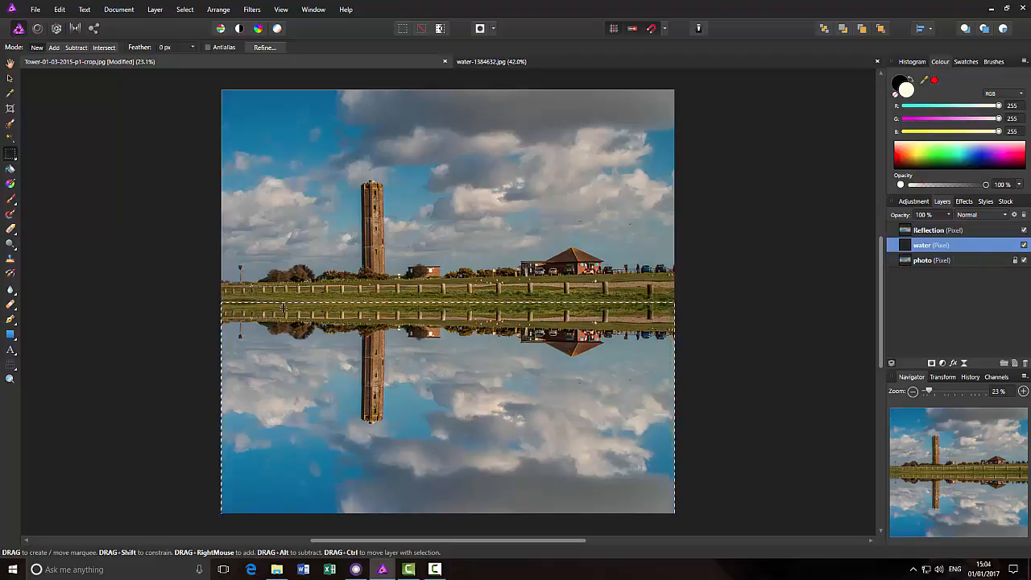
click(10, 169)
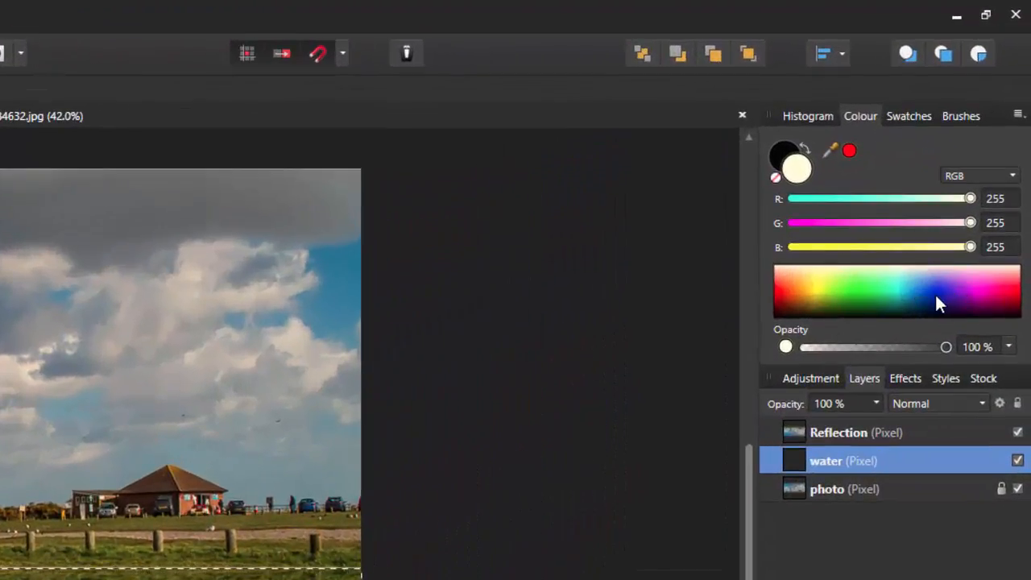
click(937, 293)
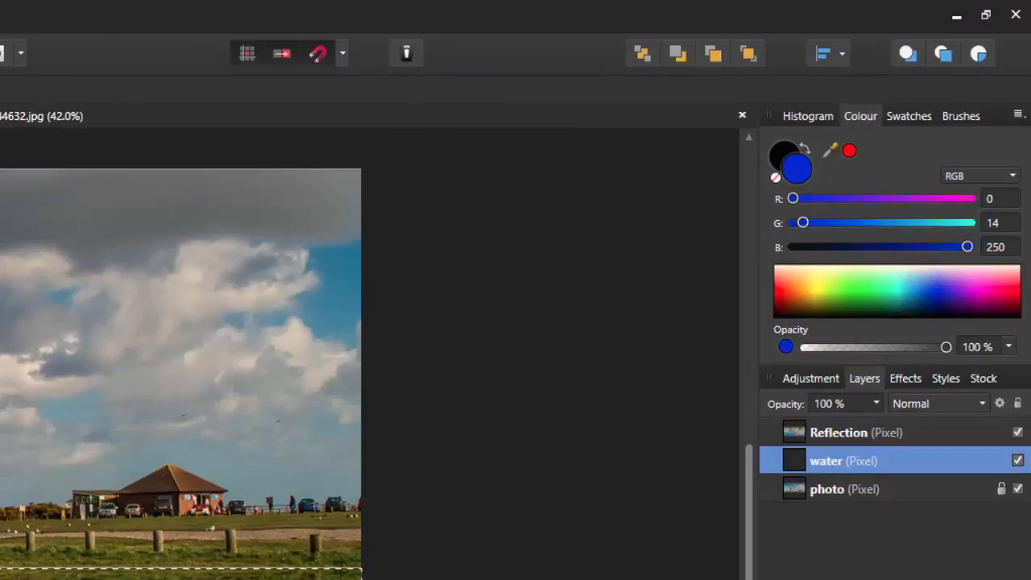
click(998, 199)
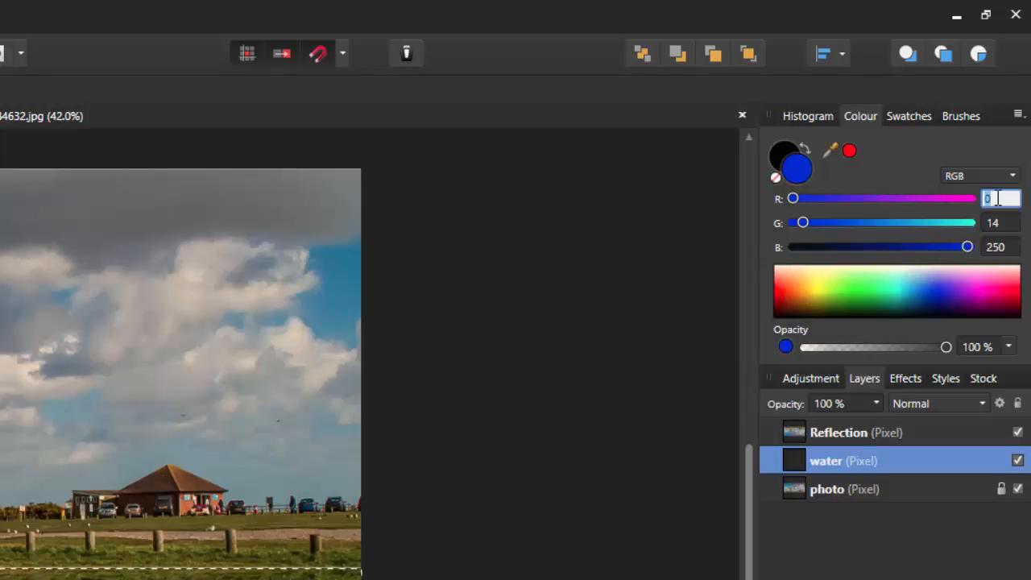
text(11)
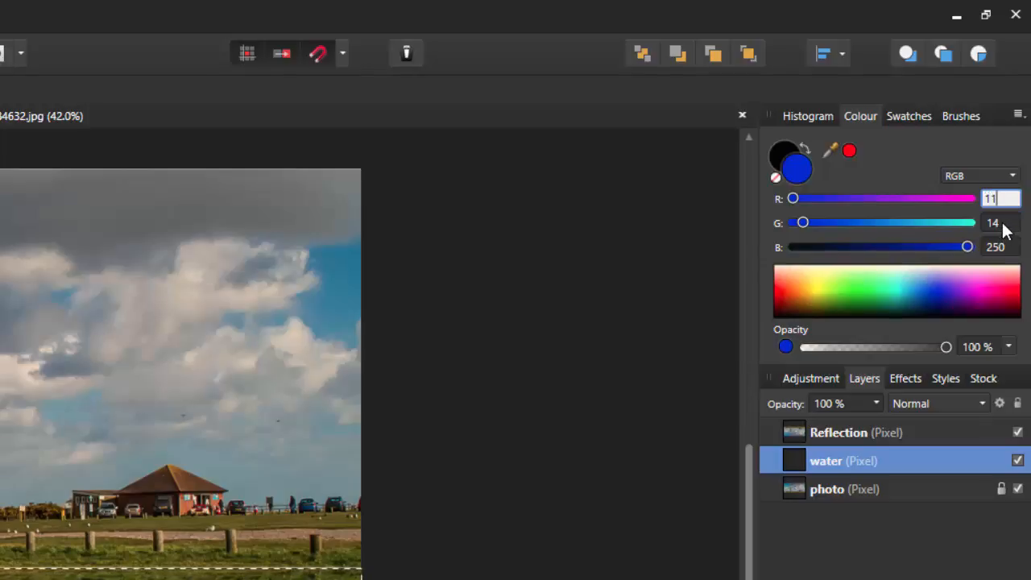
click(1003, 222)
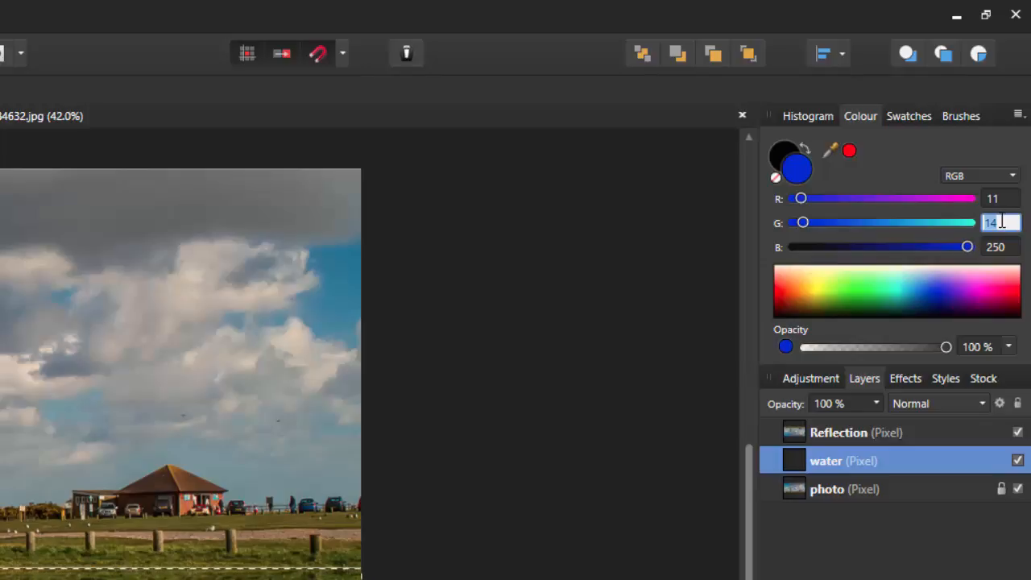
text(22)
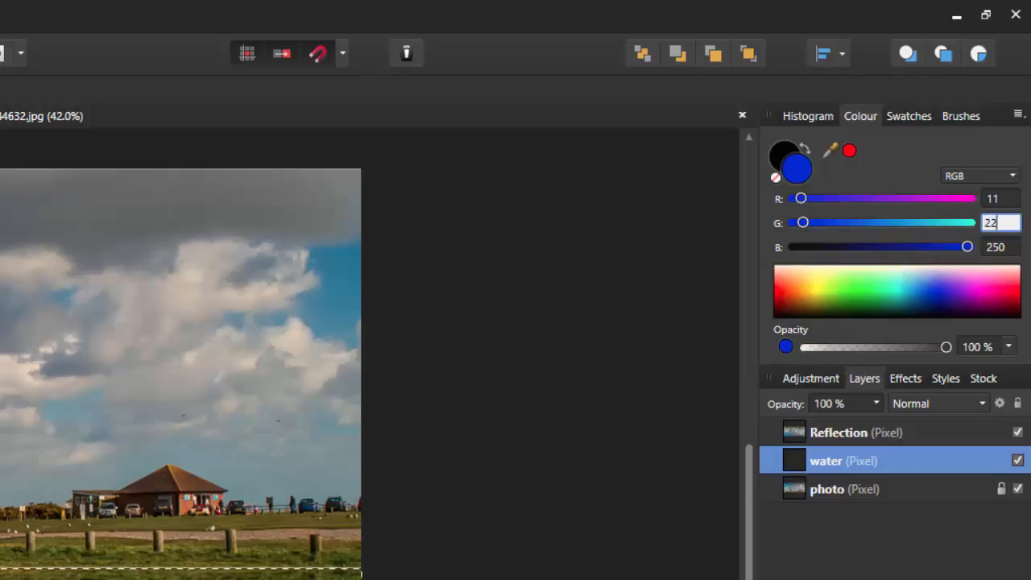
click(1007, 247)
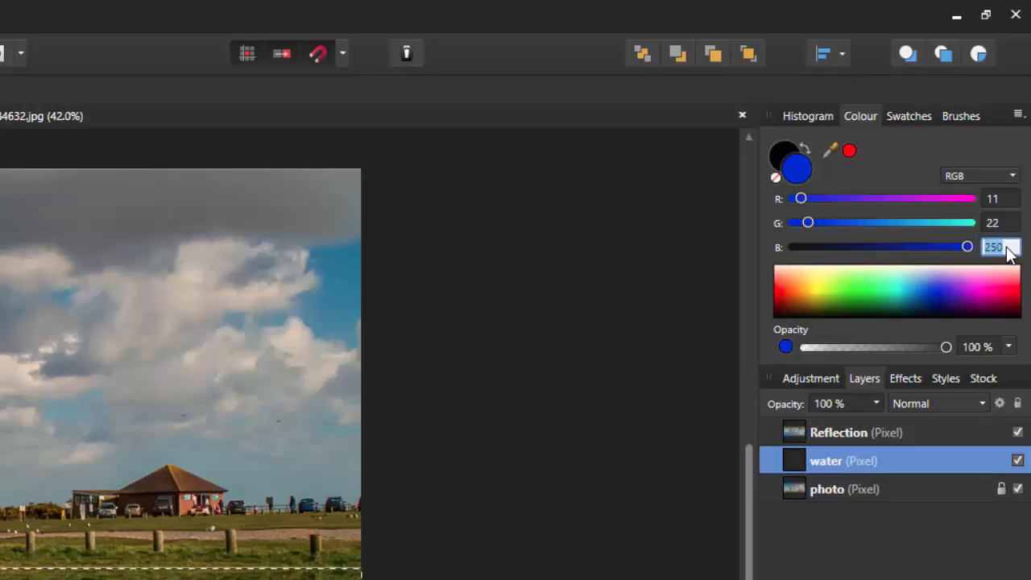
text(18)
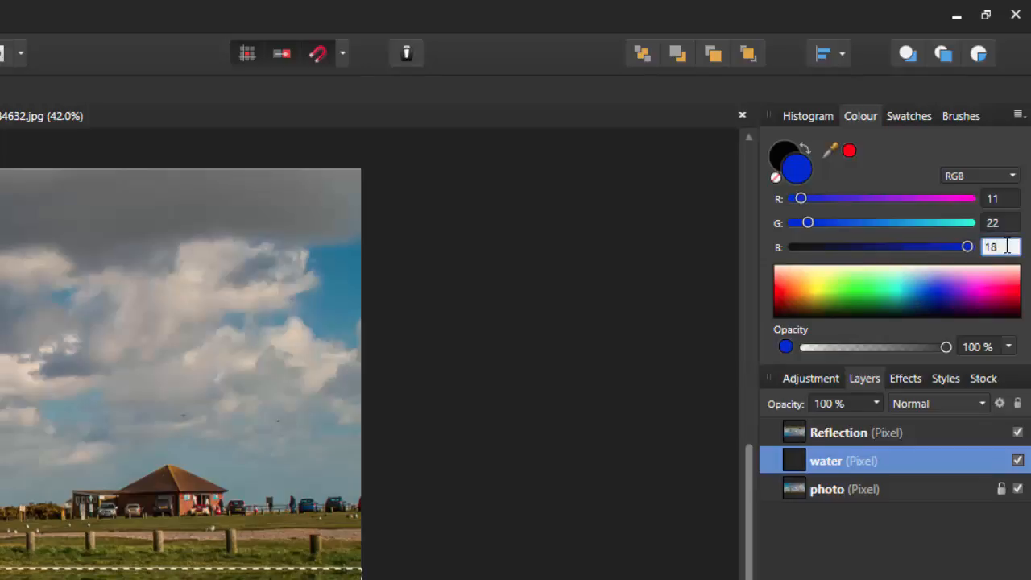
text(3)
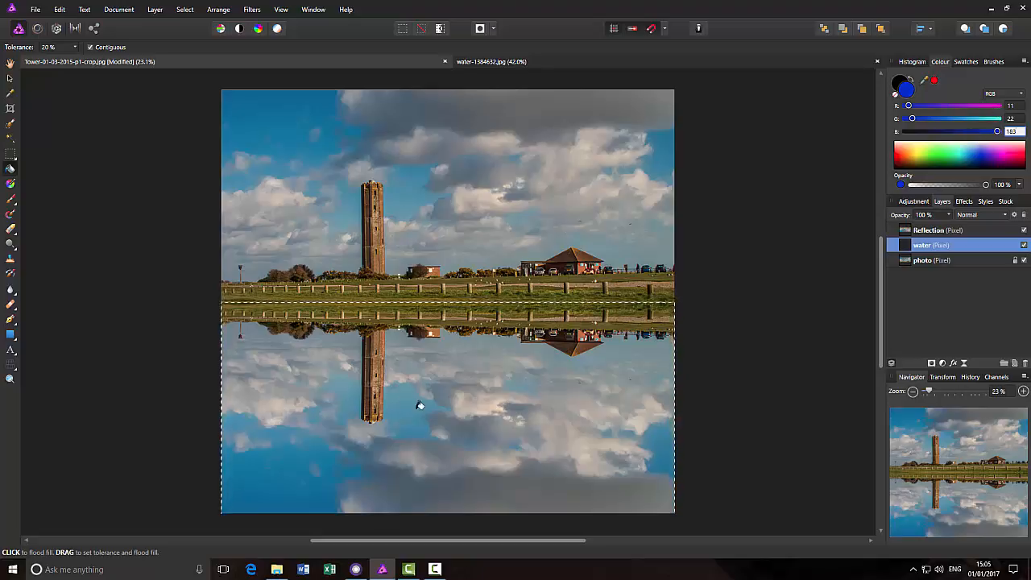
key(Return)
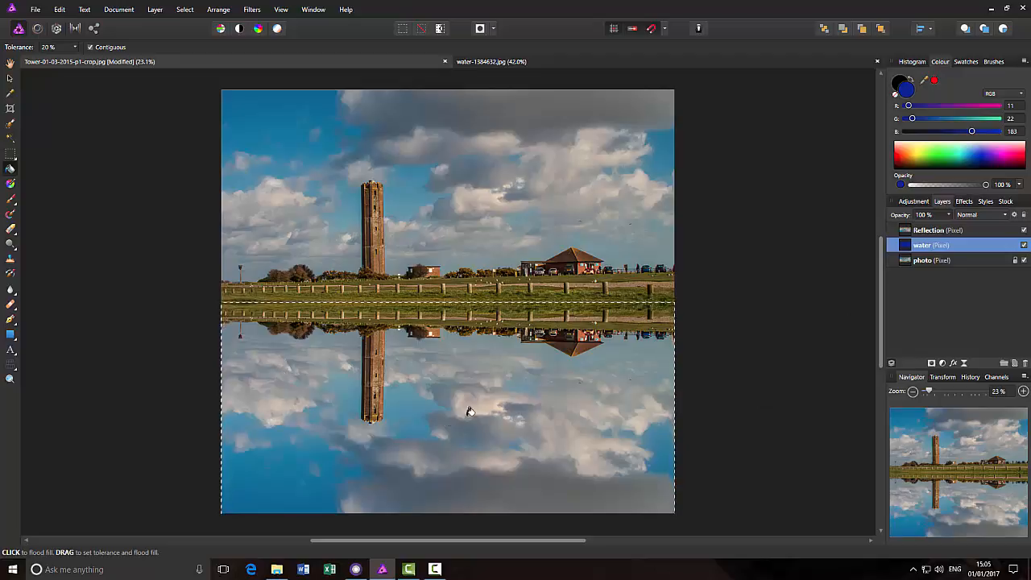
Hide the Reflection layer to inspect the blue fill on the water layer, and show it again.
click(1024, 230)
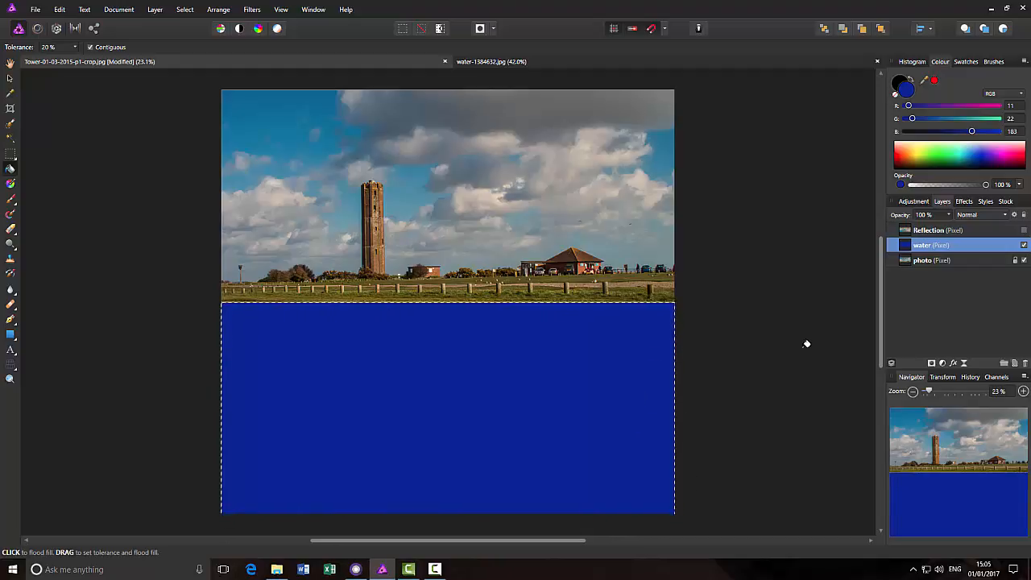
click(1024, 230)
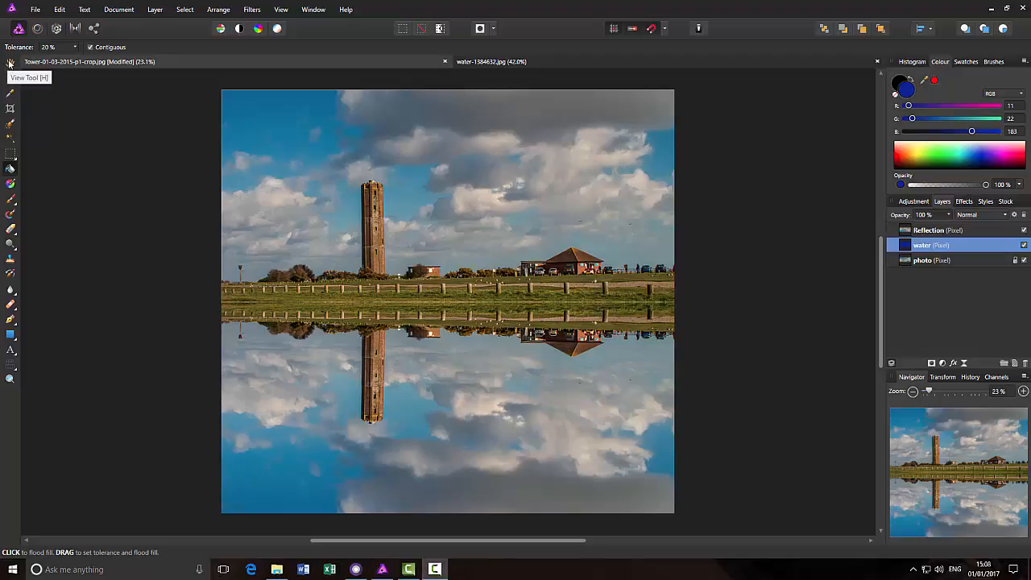
click(9, 63)
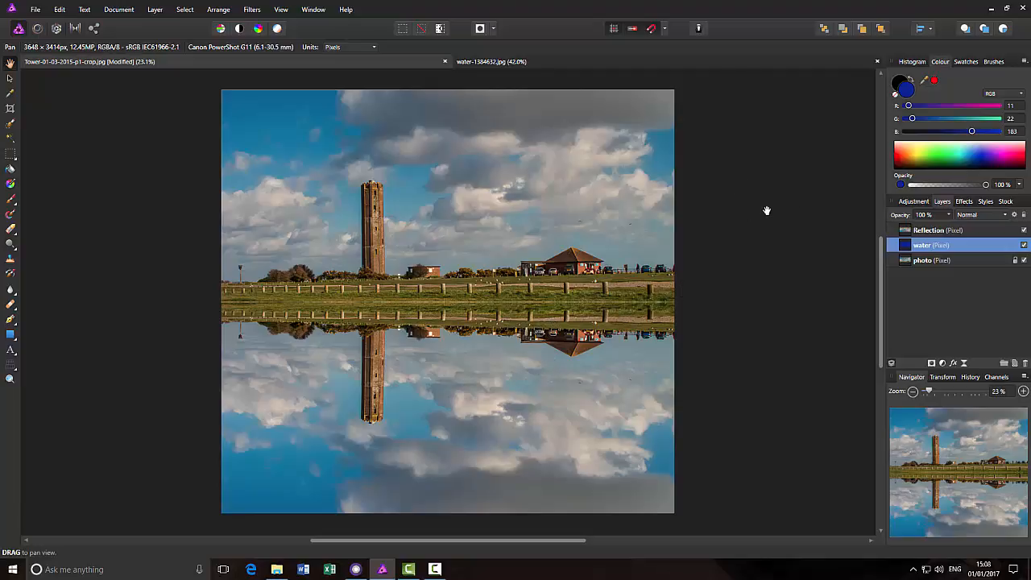
Apply a Motion Blur to the Reflection layer with a rotation of 180° and a slightly reduced radius.
click(981, 232)
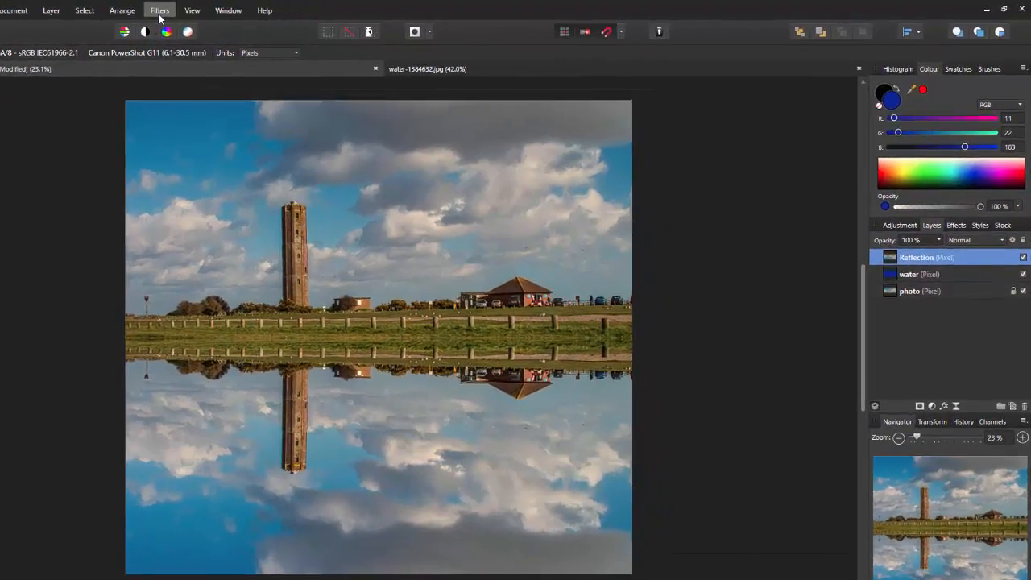
click(234, 12)
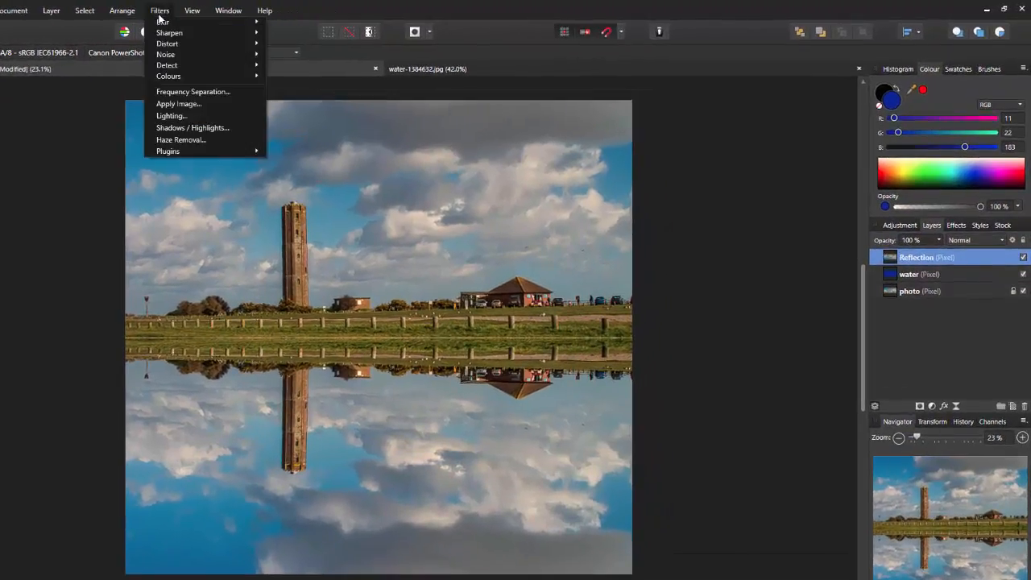
mouse_move(178, 22)
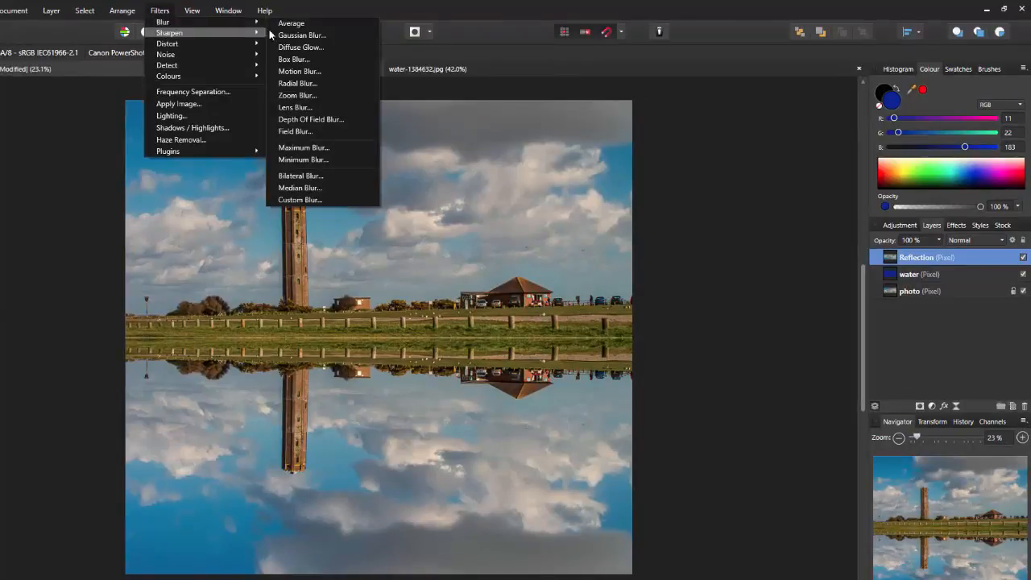
click(317, 71)
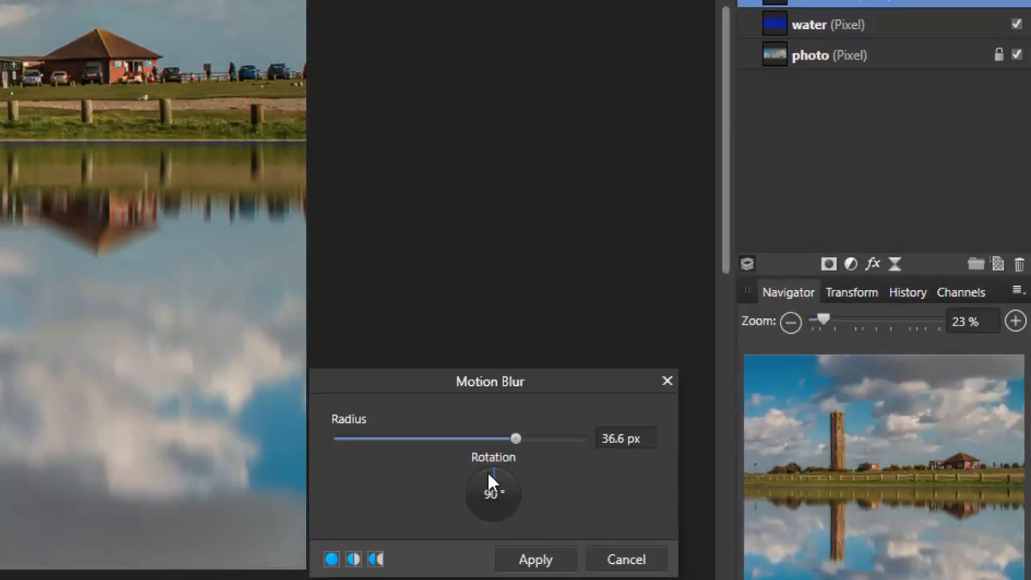
drag(496, 470, 484, 527)
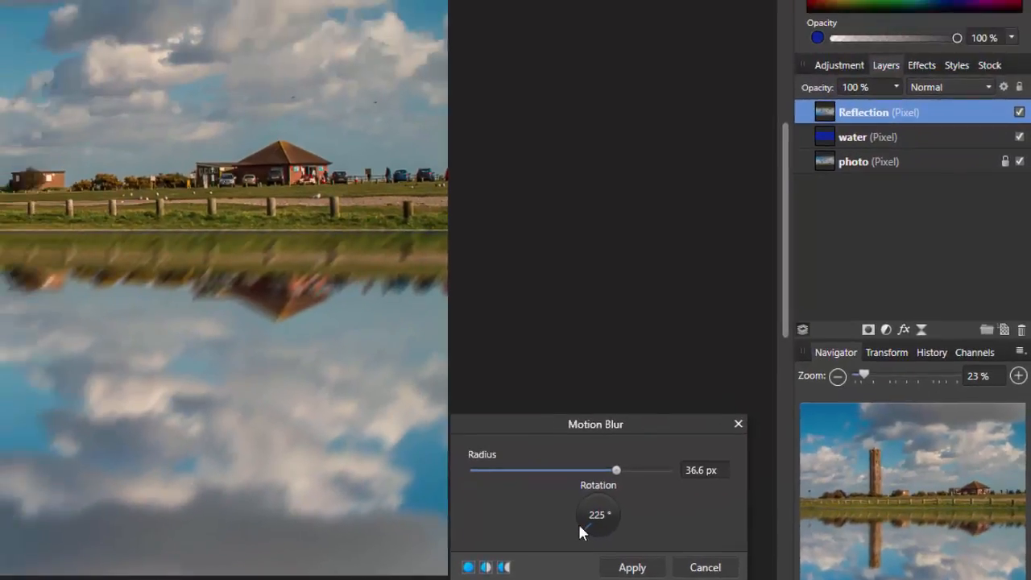
drag(580, 532, 596, 490)
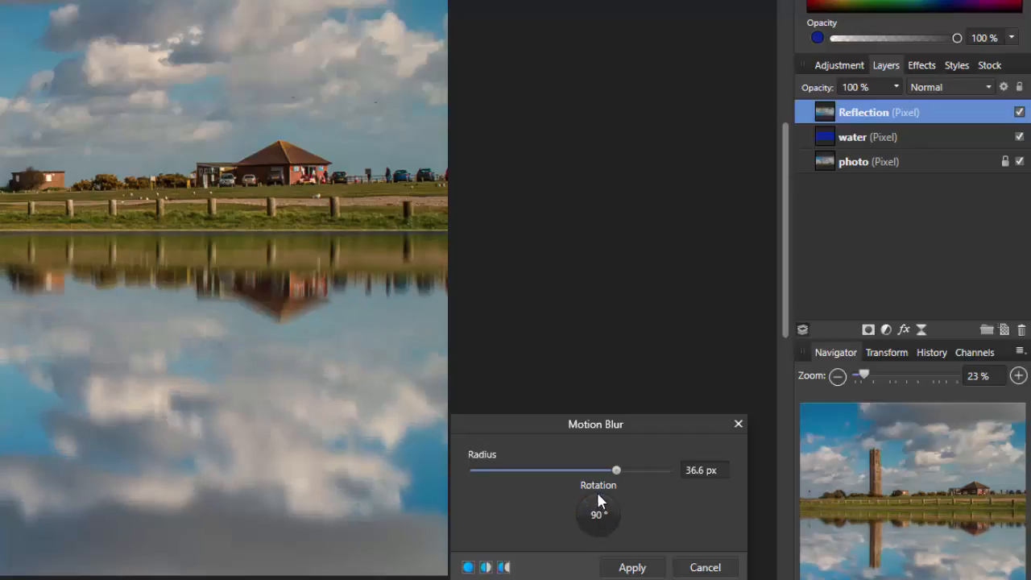
drag(598, 494, 589, 510)
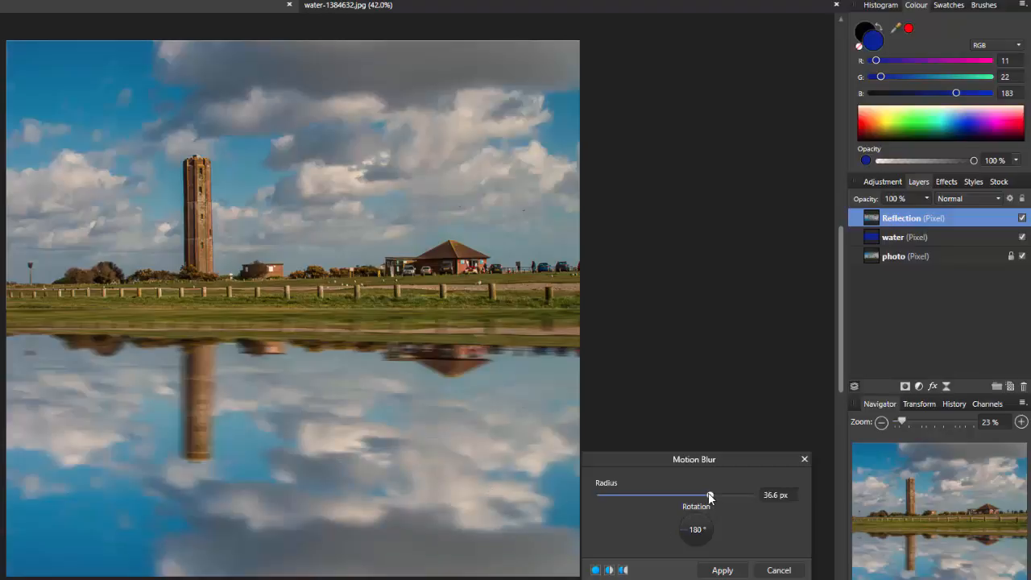
mouse_move(710, 497)
mouse_down()
mouse_move(658, 497)
mouse_move(699, 497)
mouse_up()
click(723, 570)
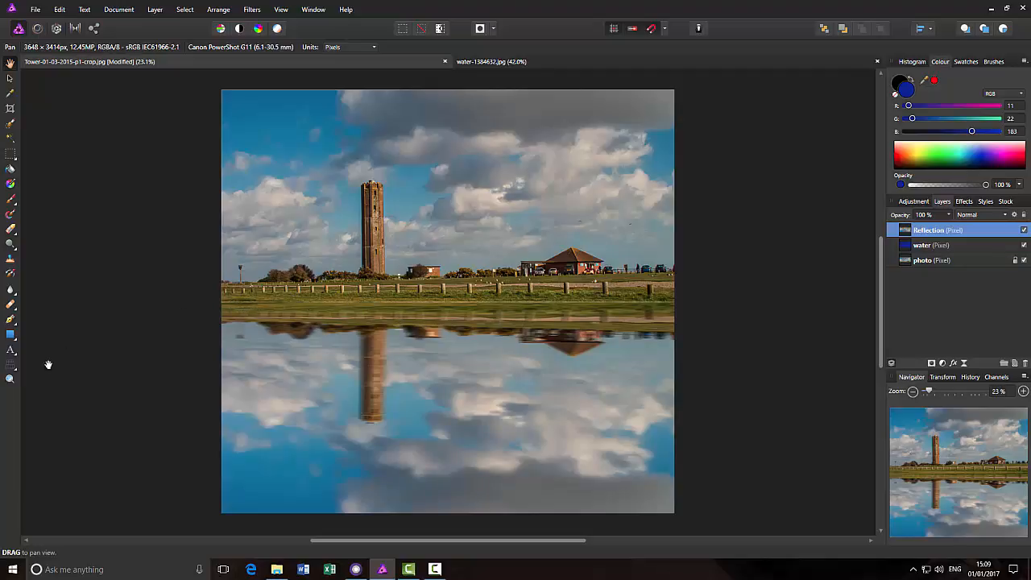
Apply a single-plane Perspective to the Reflection layer, raising both upper corners slightly so its edge overlaps the grass of the photo.
click(11, 365)
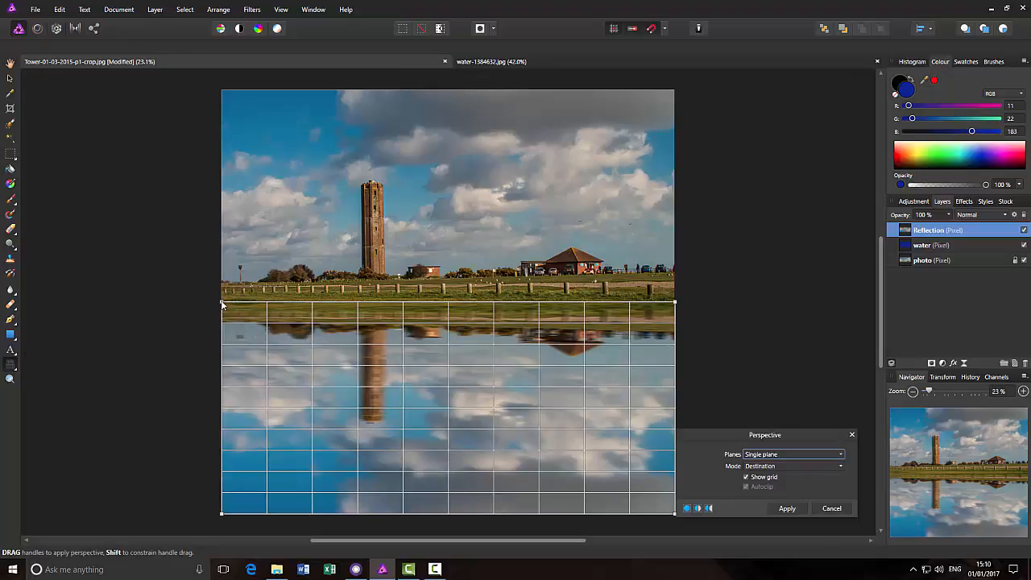
drag(223, 303, 222, 298)
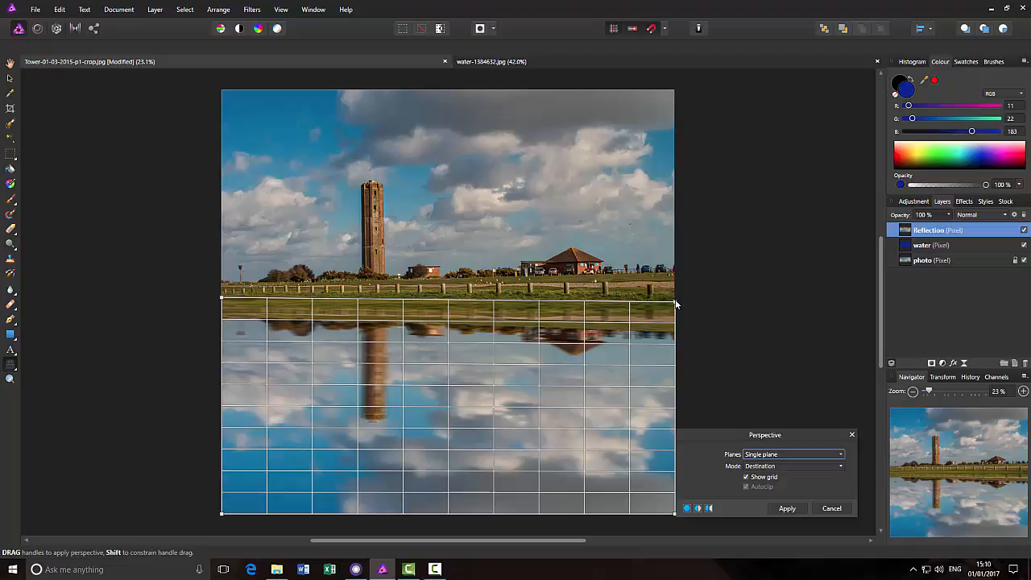
drag(675, 304, 676, 301)
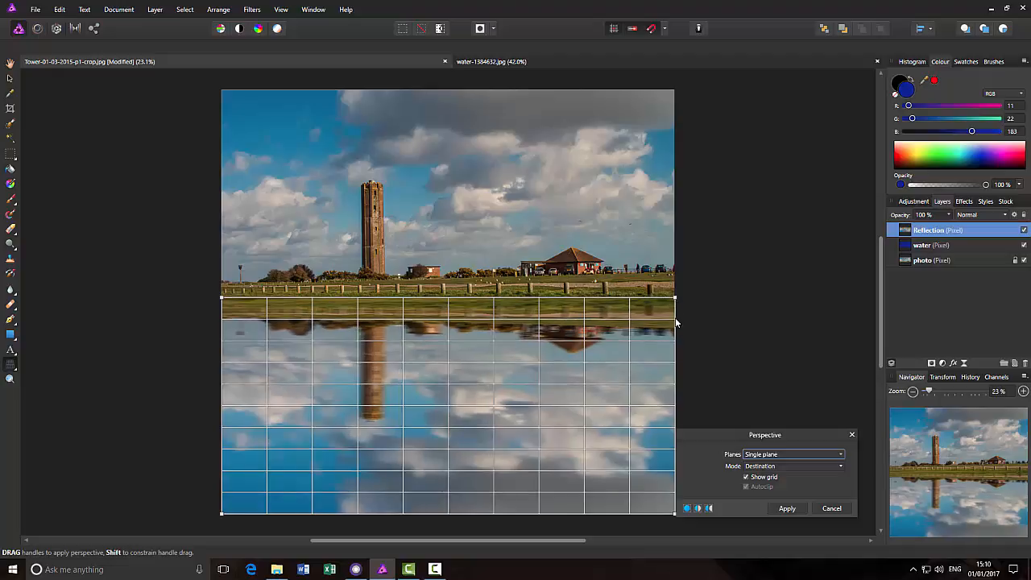
click(787, 508)
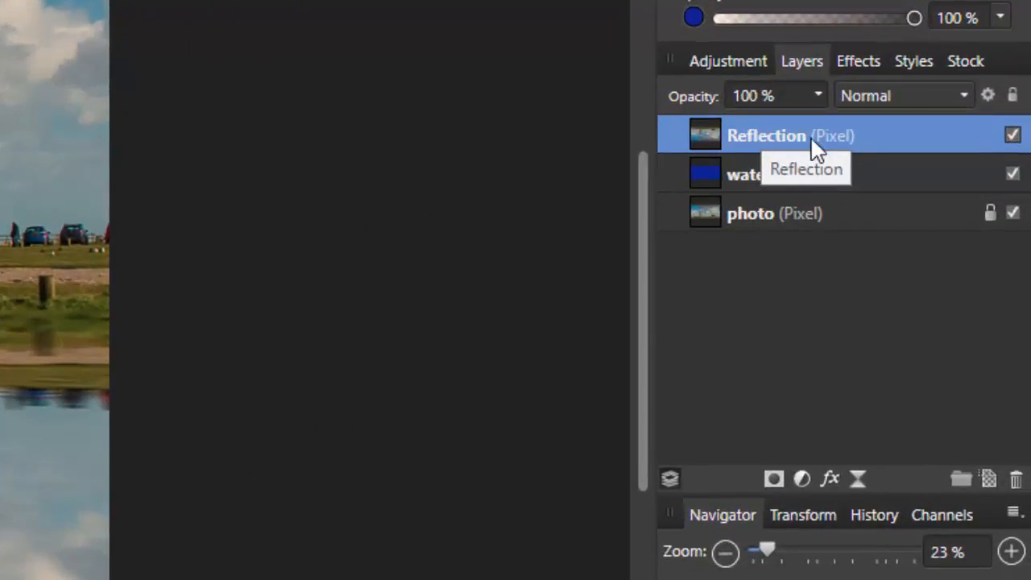
Add a mask to the Reflection layer.
double_click(913, 132)
click(719, 307)
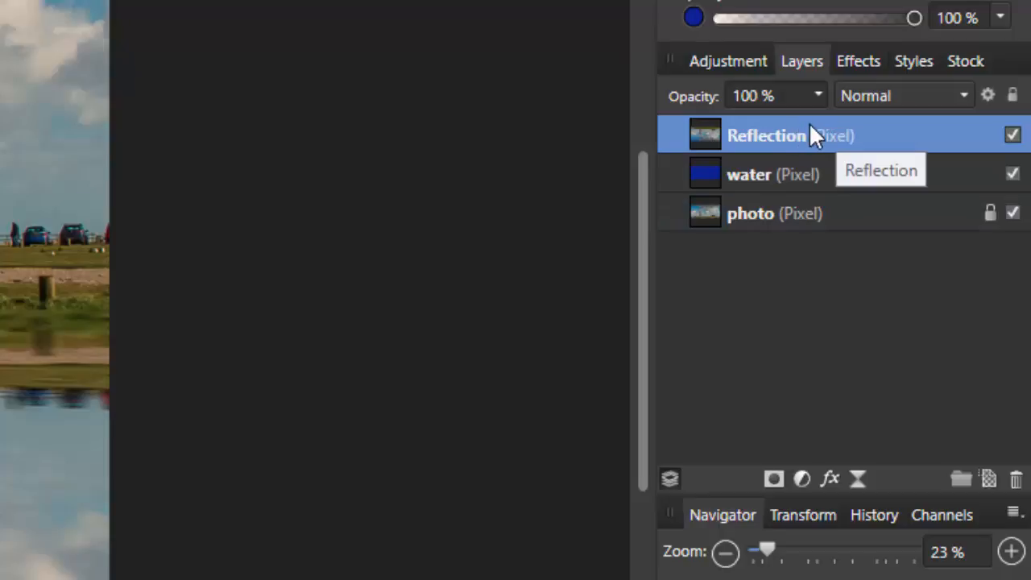
click(774, 479)
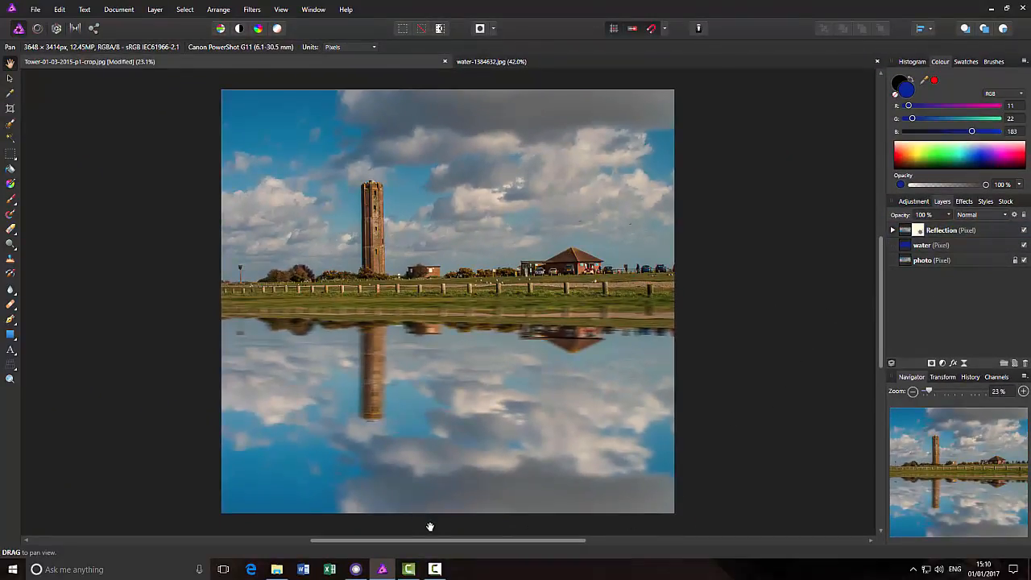
Apply a linear gradient fill to the Reflection layer's mask and open the swatches for that fill.
click(892, 232)
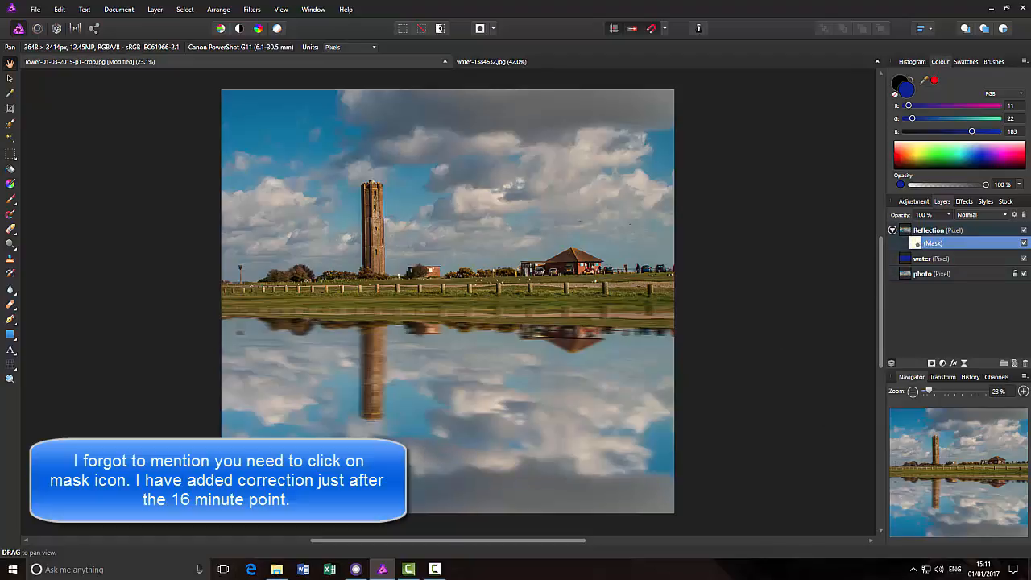
click(11, 185)
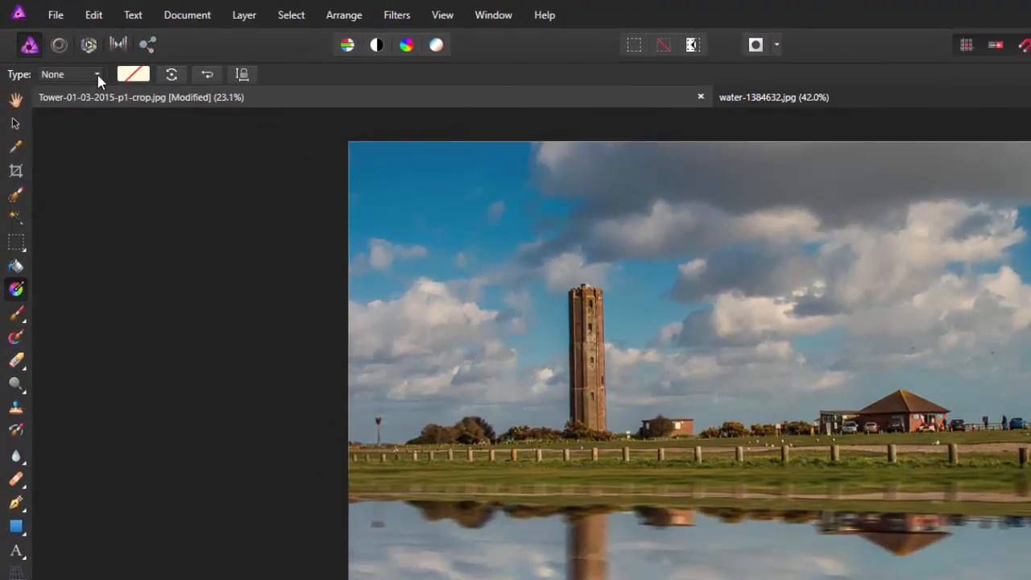
click(96, 75)
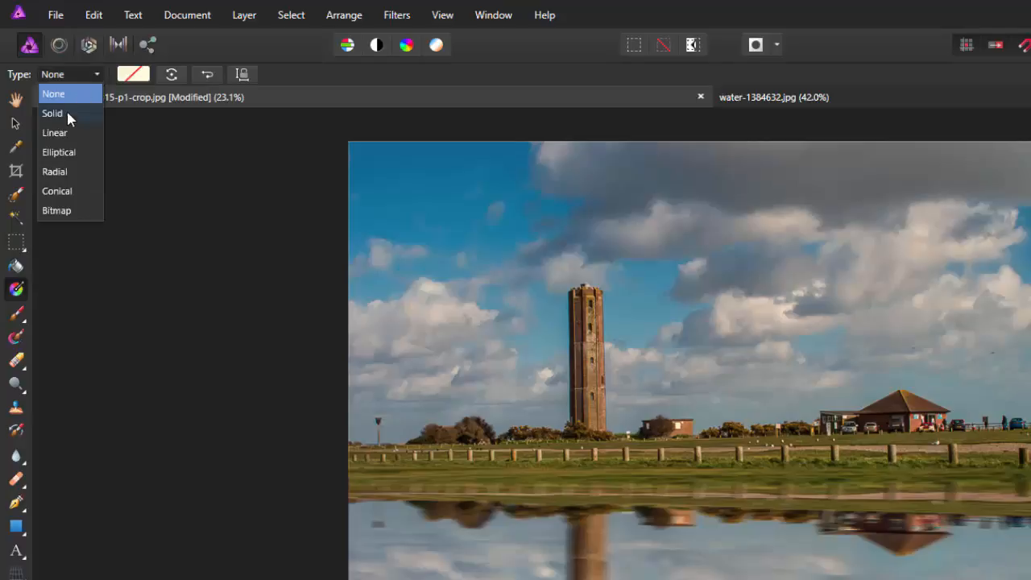
click(55, 133)
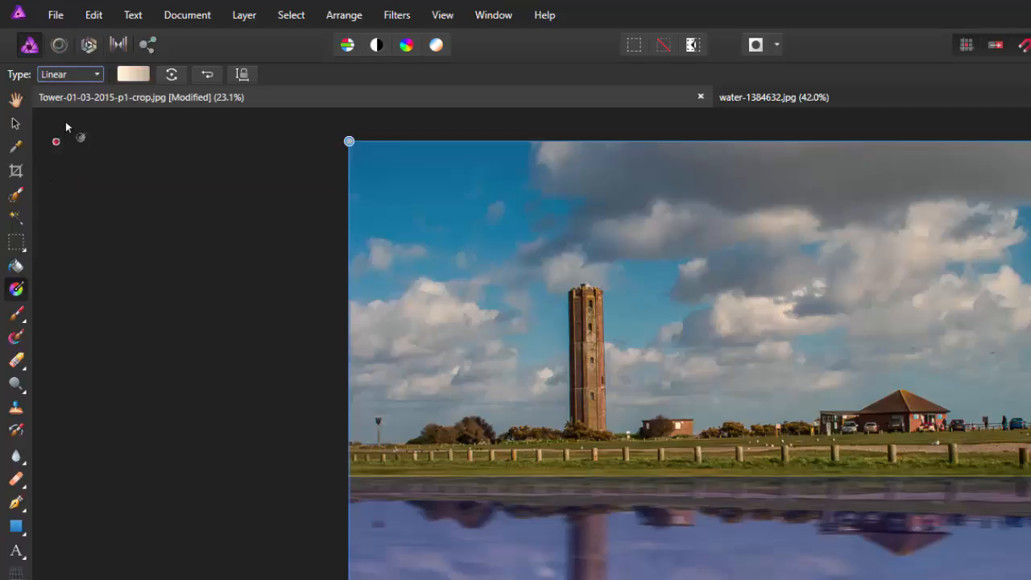
double_click(133, 76)
click(133, 77)
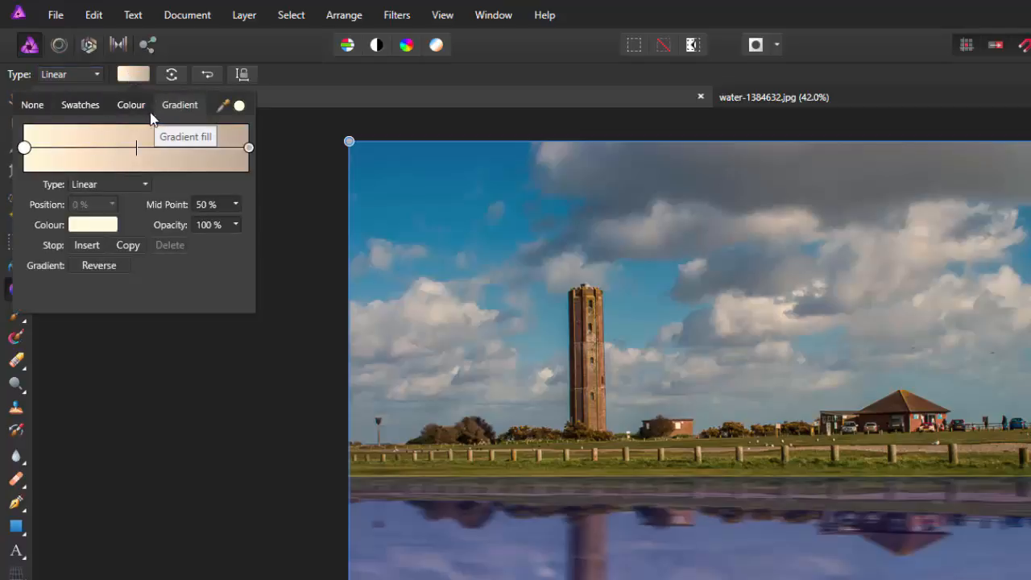
click(74, 105)
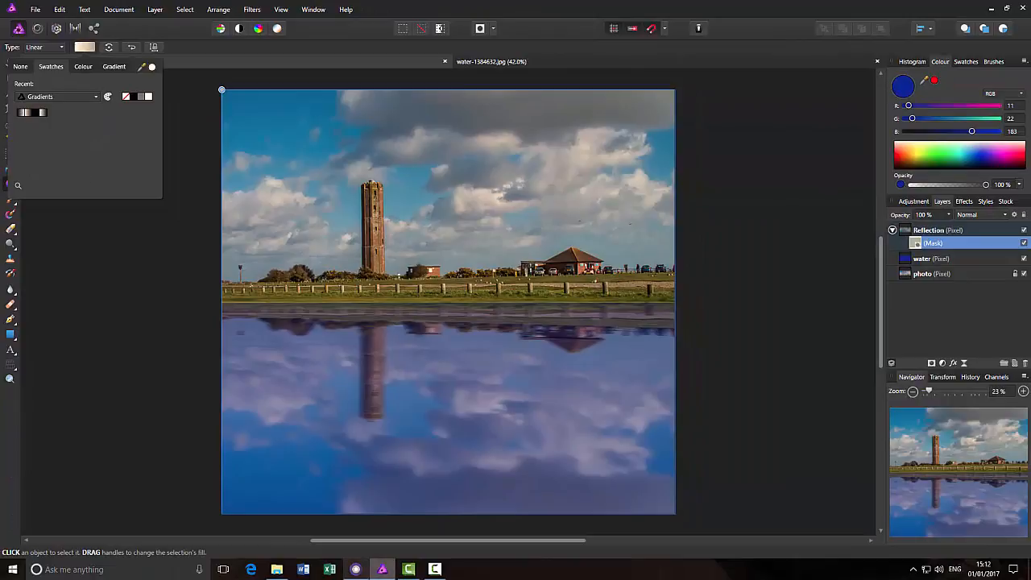
Switch to PhotoPlus, compare the black-to-white and black-to-transparent presets in its Gradient settings, and return to Affinity Photo.
click(357, 570)
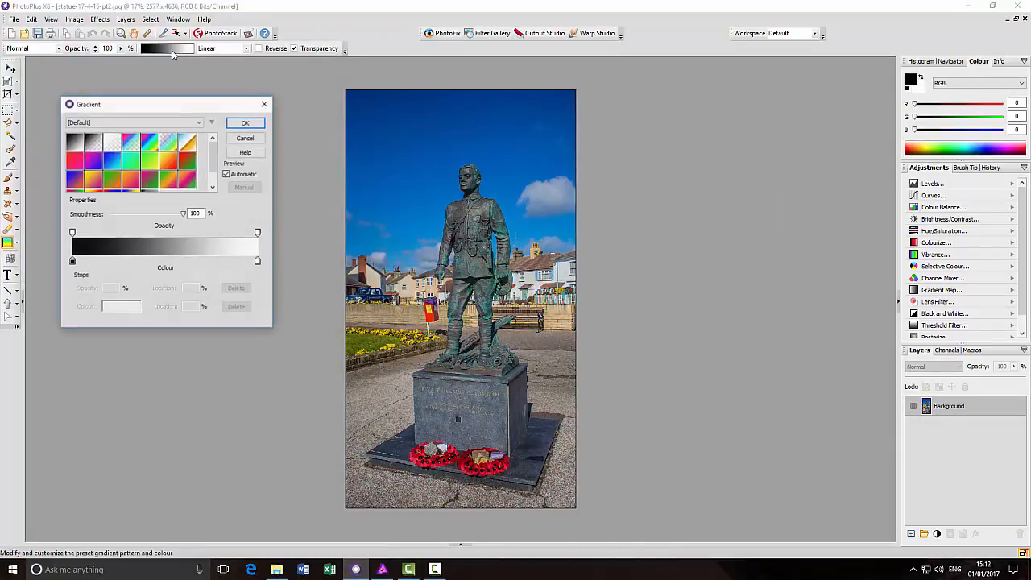
click(171, 50)
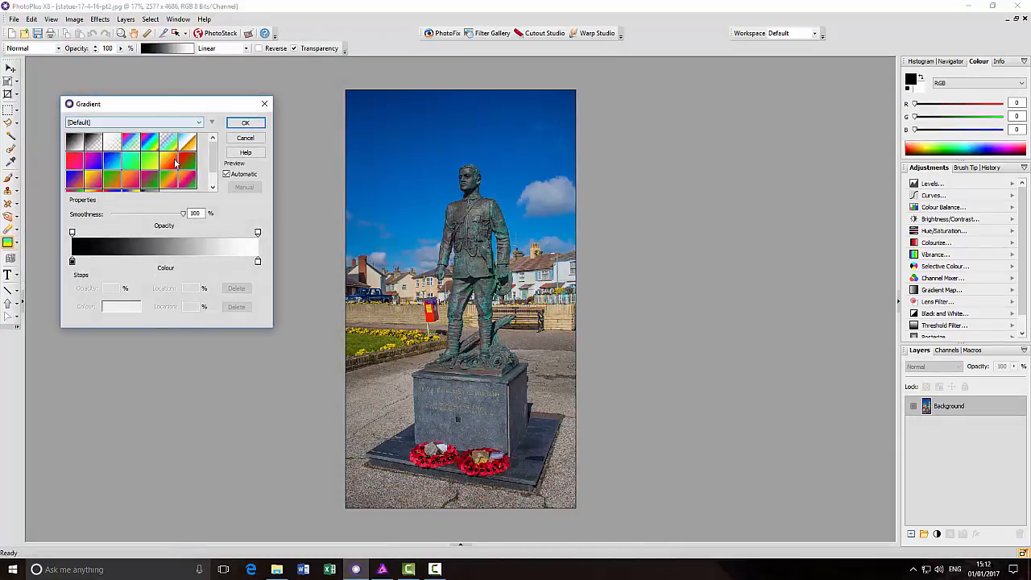
drag(214, 156, 215, 171)
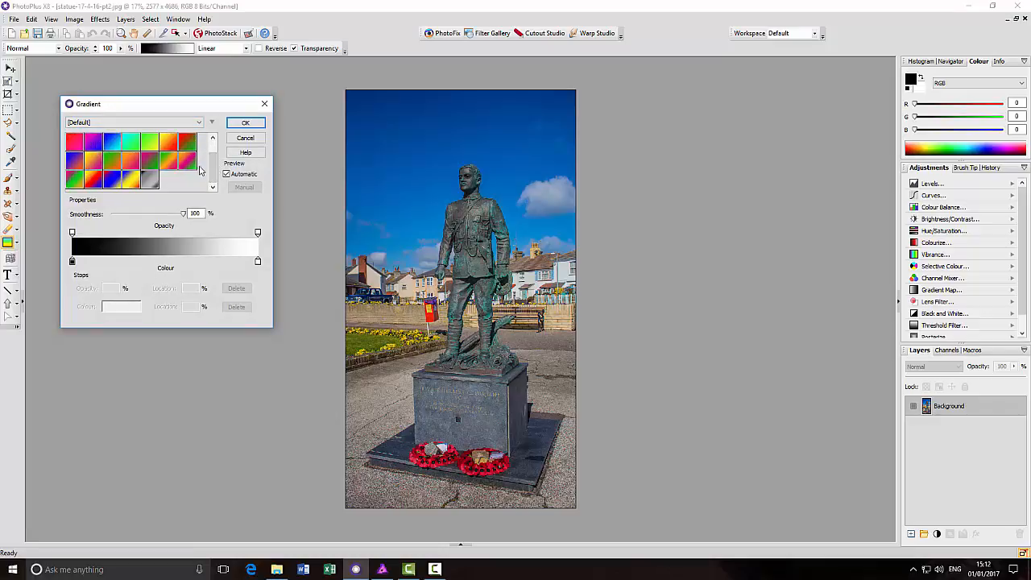
drag(214, 166, 215, 152)
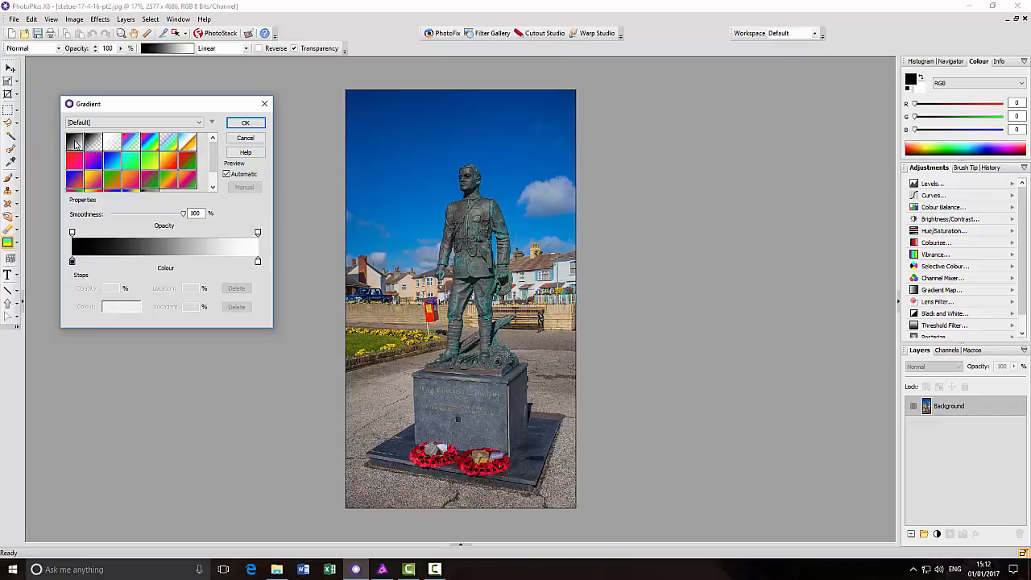
click(101, 144)
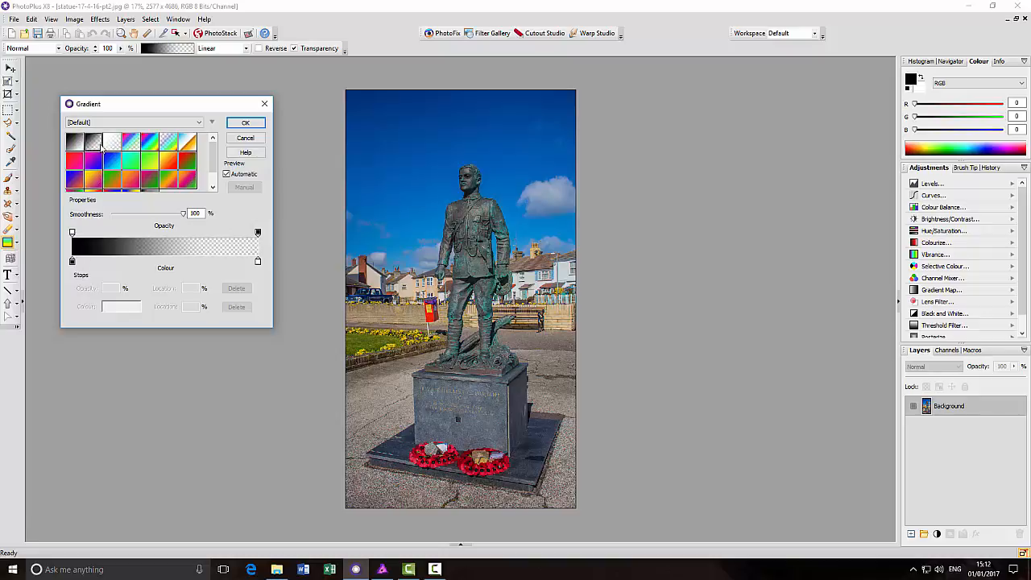
click(79, 143)
click(98, 143)
click(264, 105)
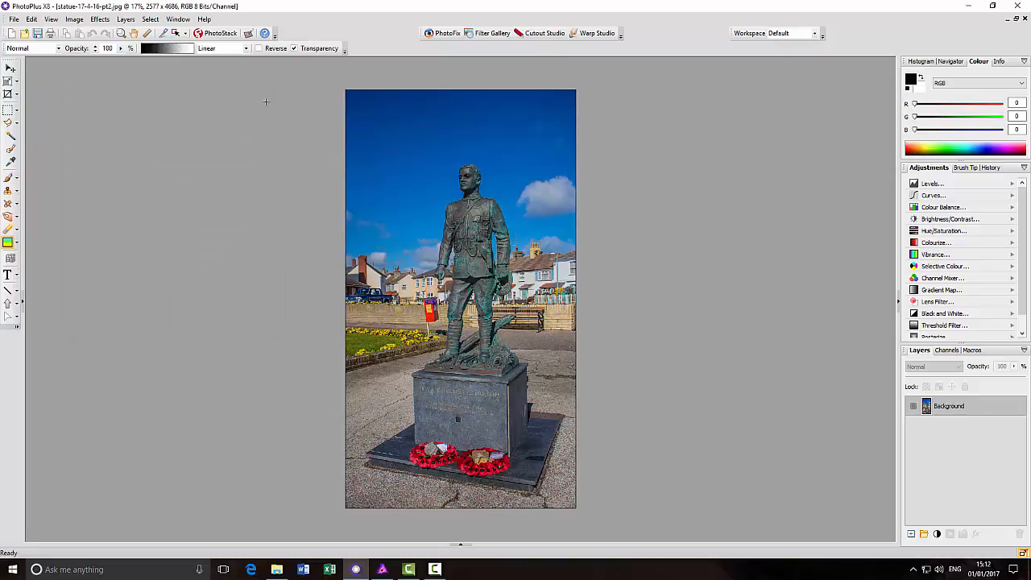
click(968, 6)
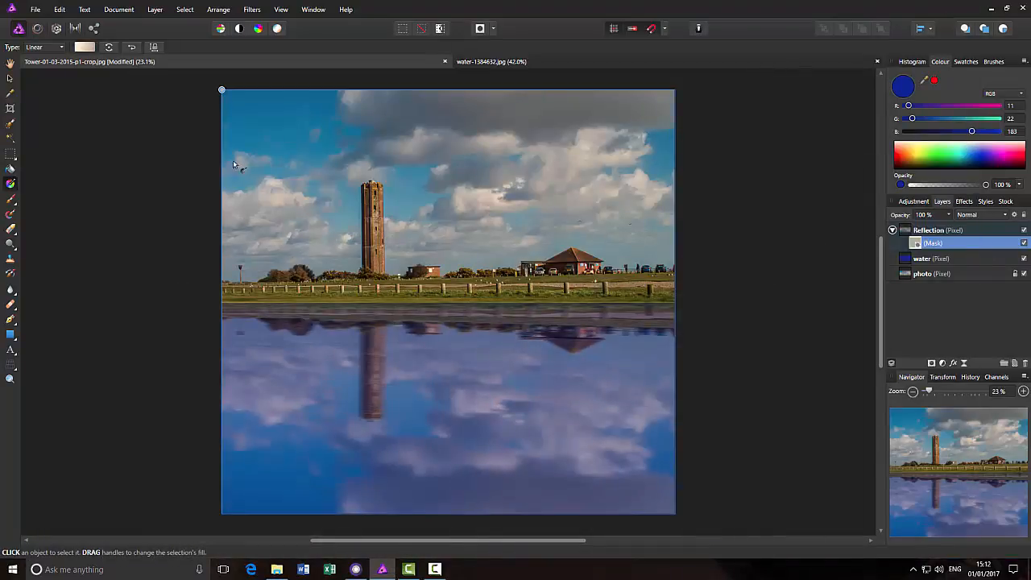
Open the preset gradient swatches for the mask's linear fill.
click(84, 47)
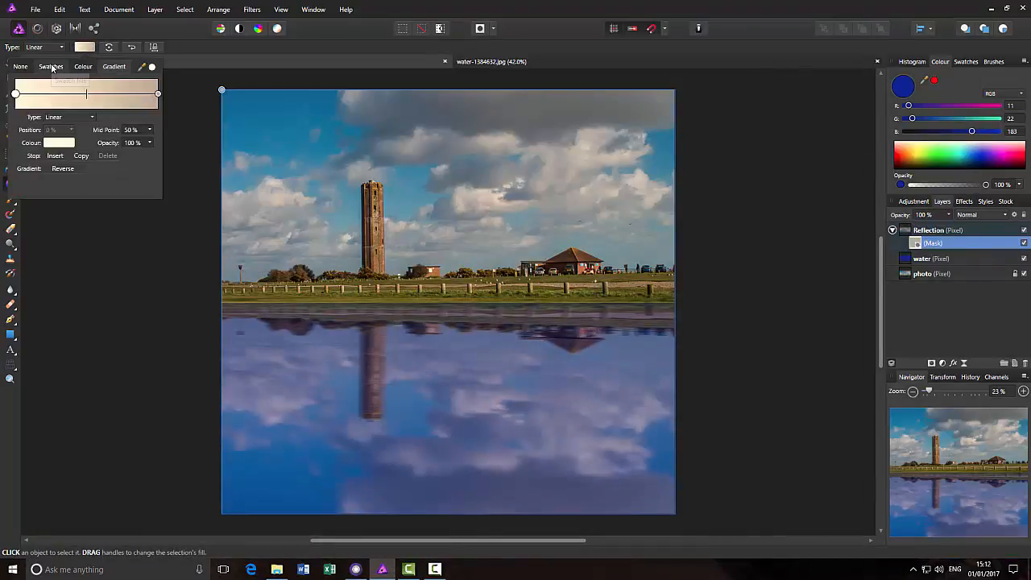
click(50, 66)
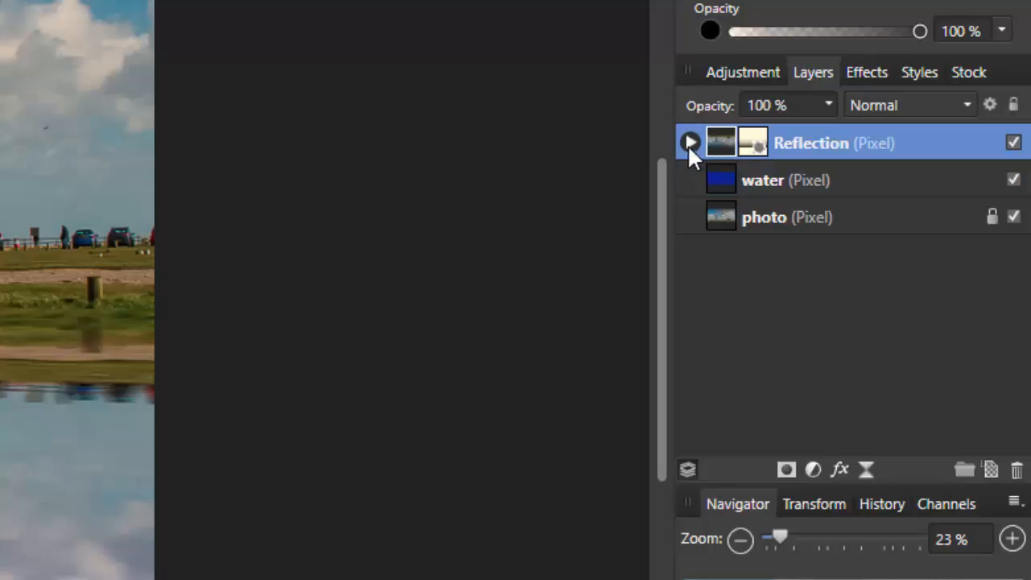
Select the Reflection layer's mask rather than the layer itself, and expand the layer to show the mask separately.
click(689, 143)
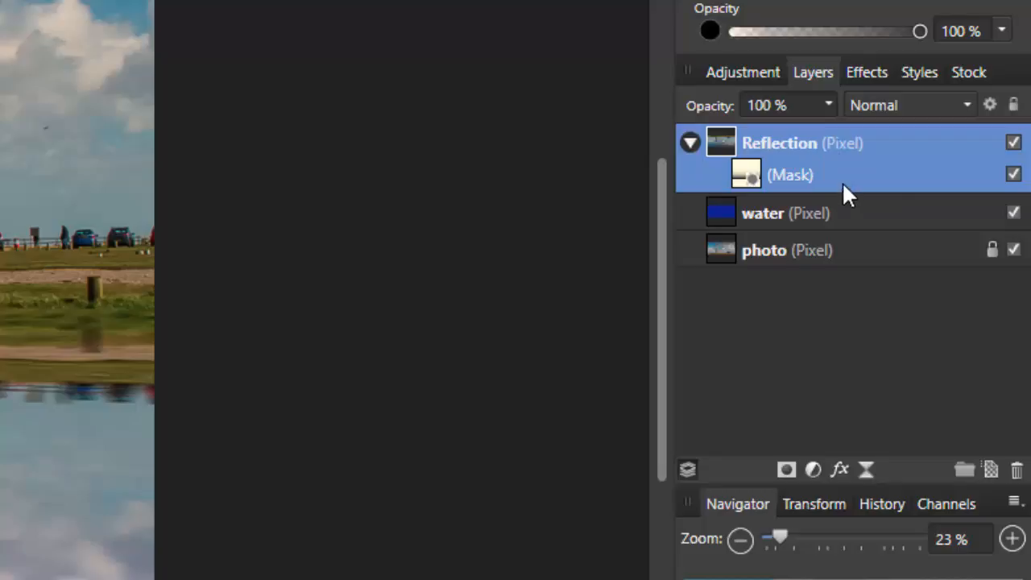
click(691, 143)
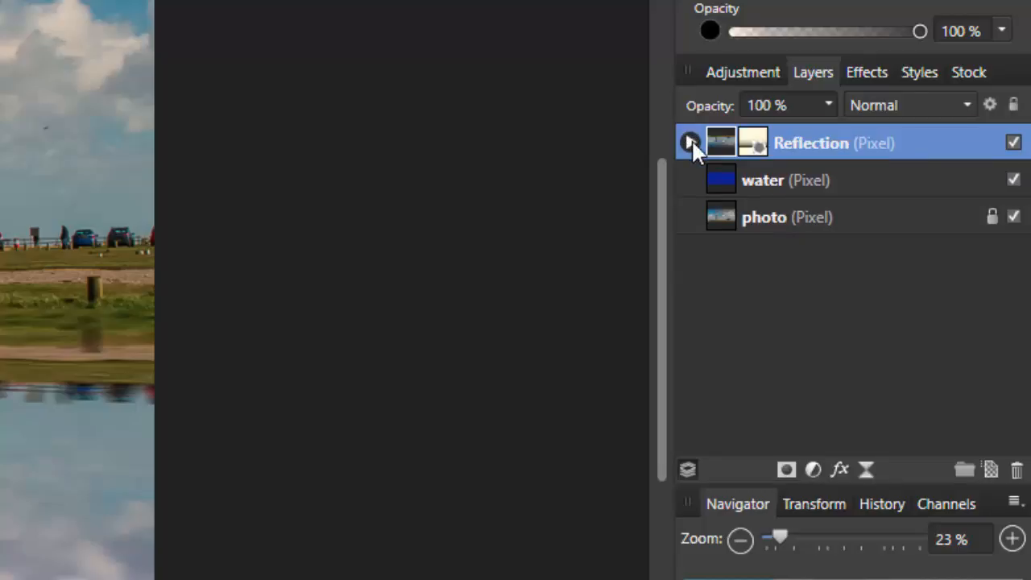
click(754, 145)
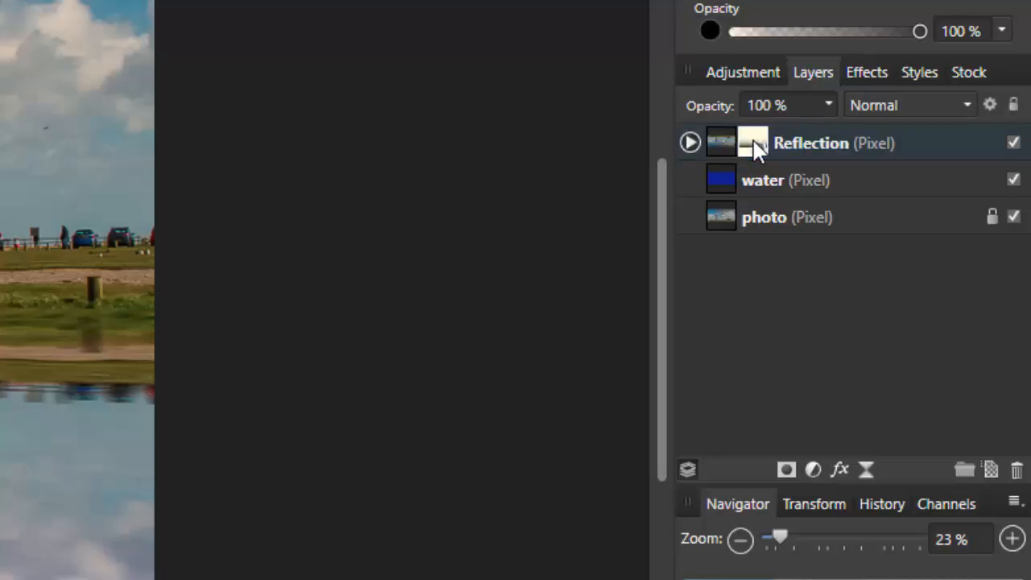
click(690, 142)
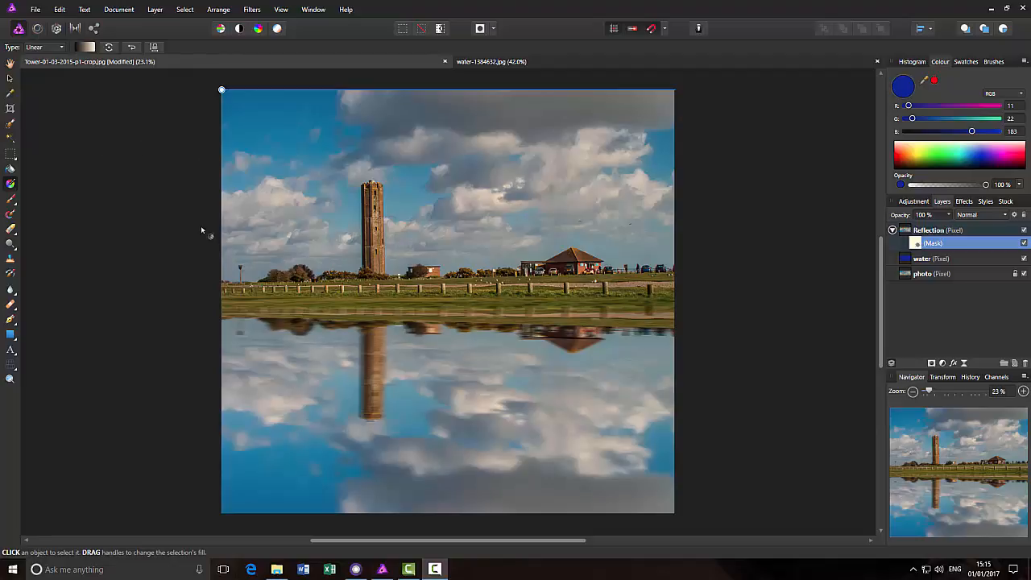
Run the mask's gradient vertically from white at the waterline to black at the photo's lower edge, with its midpoint about three quarters down.
click(81, 49)
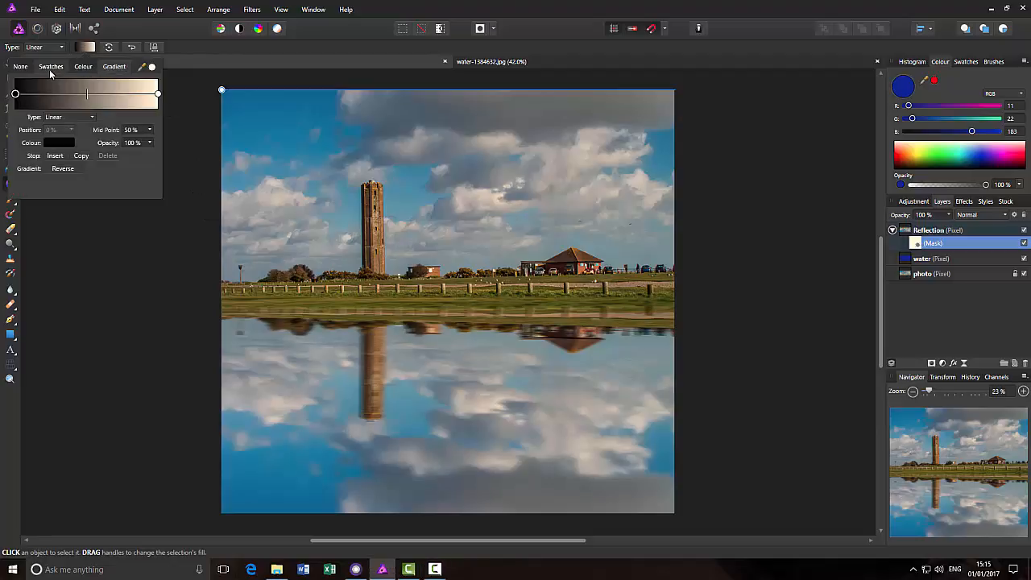
click(51, 66)
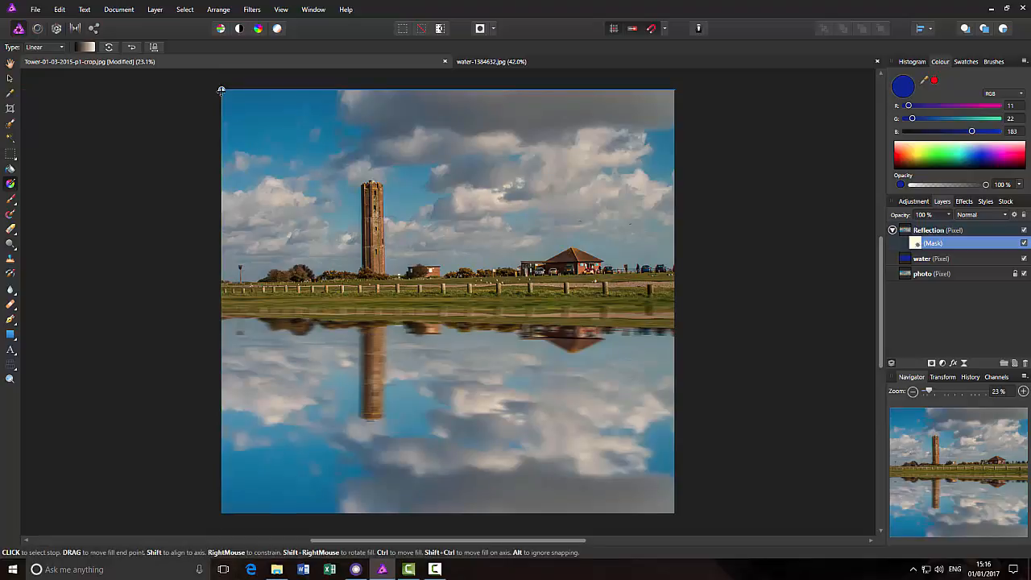
drag(221, 91, 222, 513)
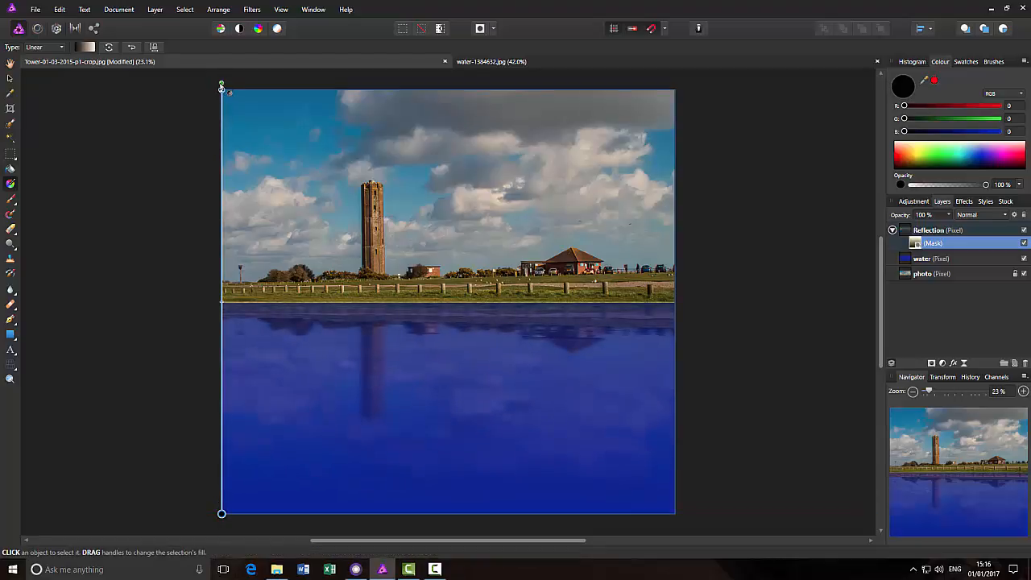
drag(222, 96, 222, 315)
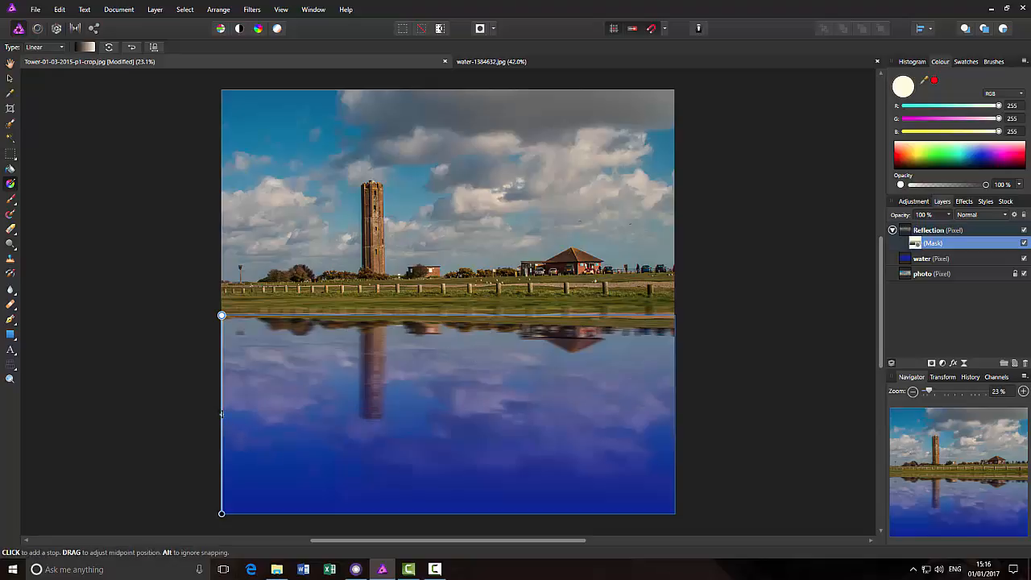
drag(221, 414, 220, 461)
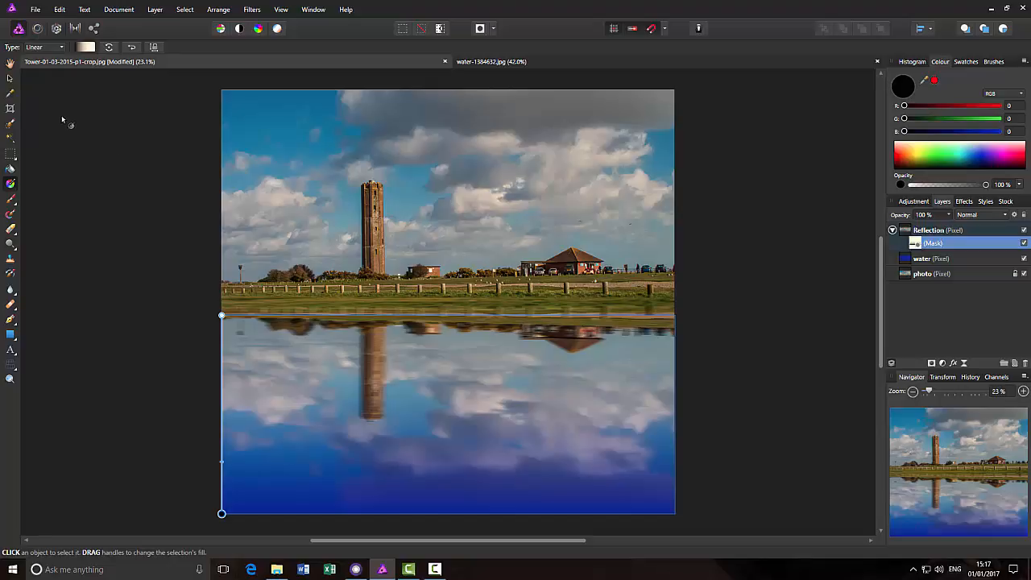
click(10, 64)
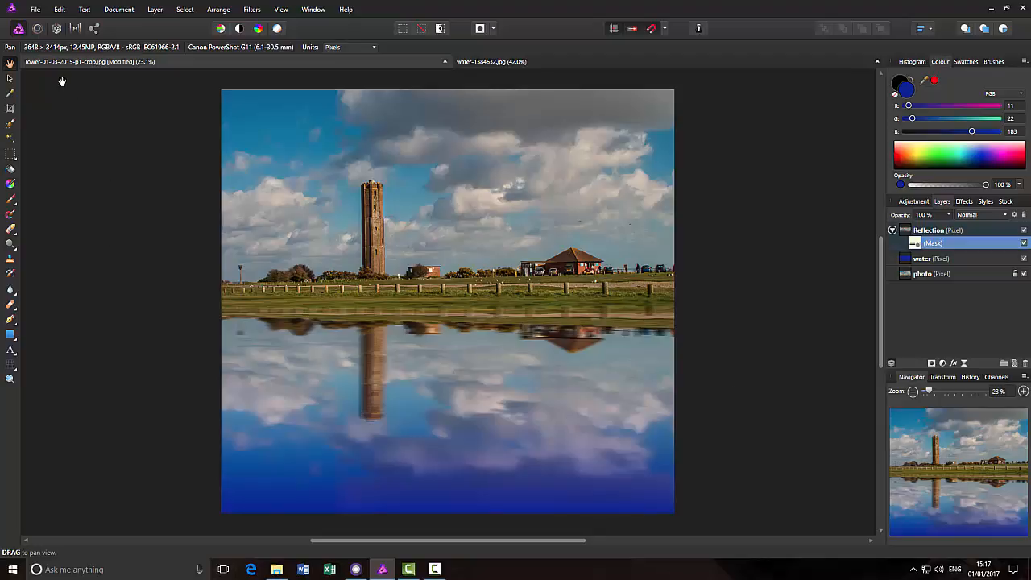
Save the document under the new name Tower-01-03-2015-p1-crop-reflection-test5.
click(35, 10)
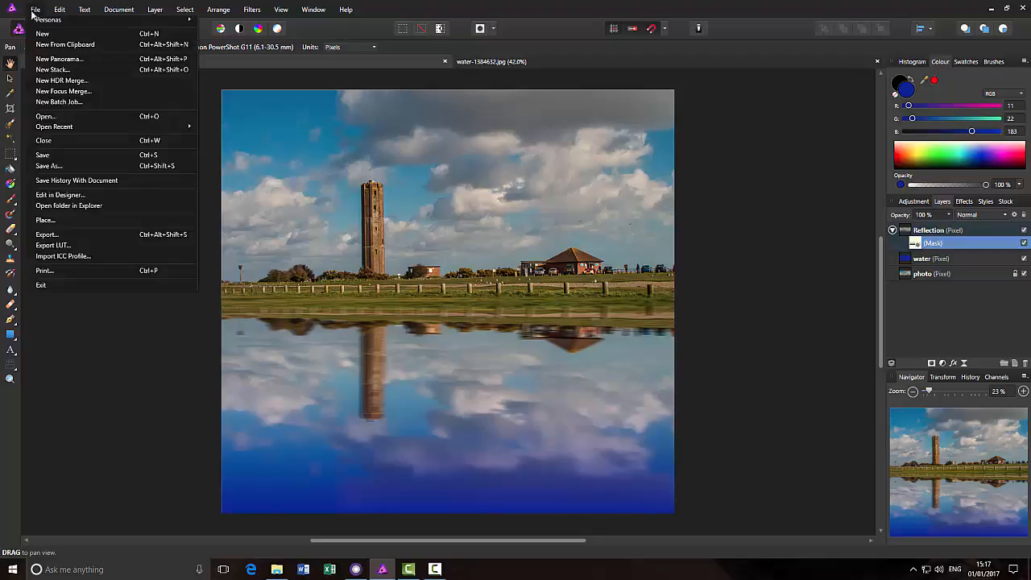
click(48, 166)
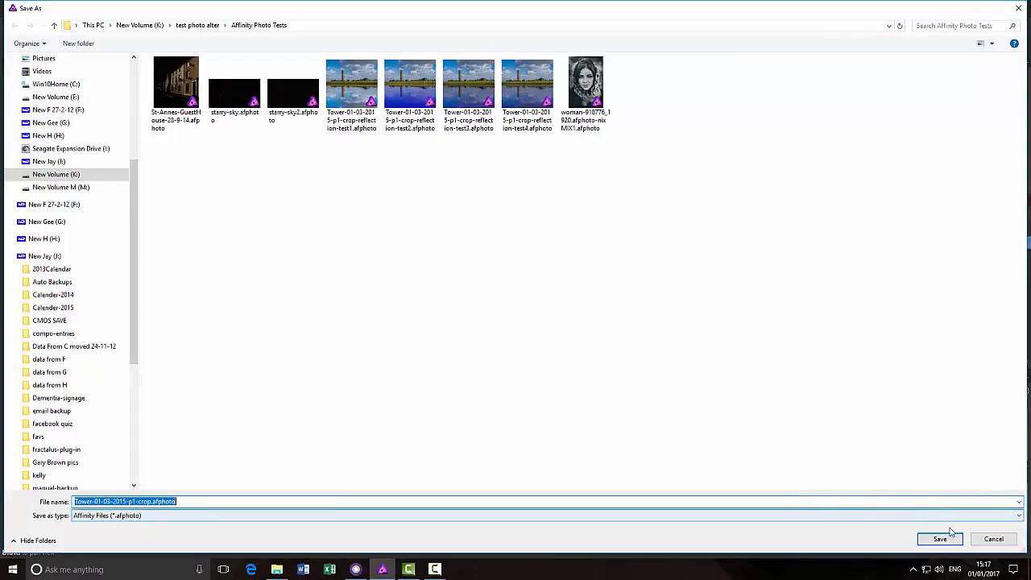
click(994, 539)
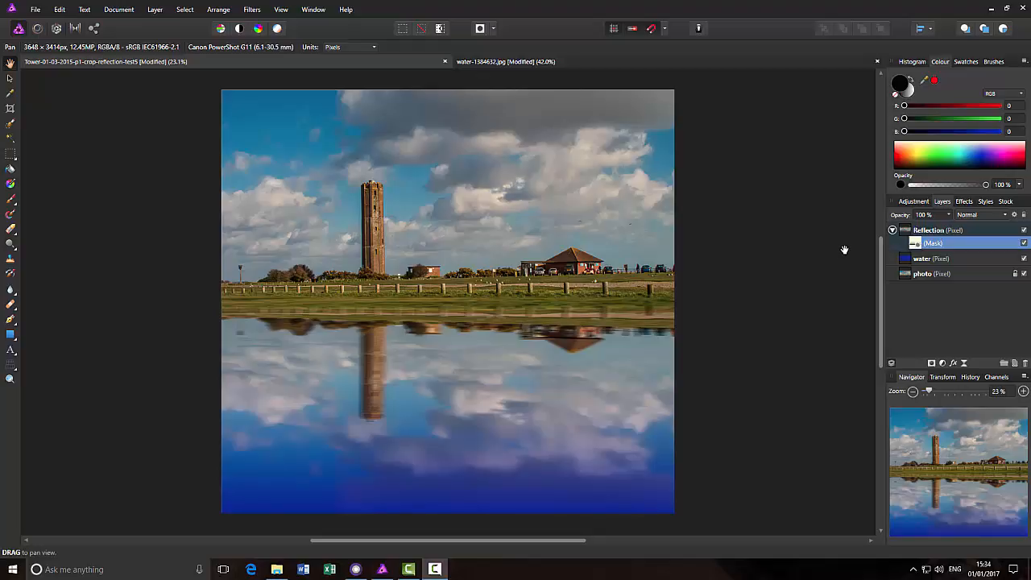
Collapse the Reflection layer and merge all visible layers into a new pixel layer above it.
click(892, 231)
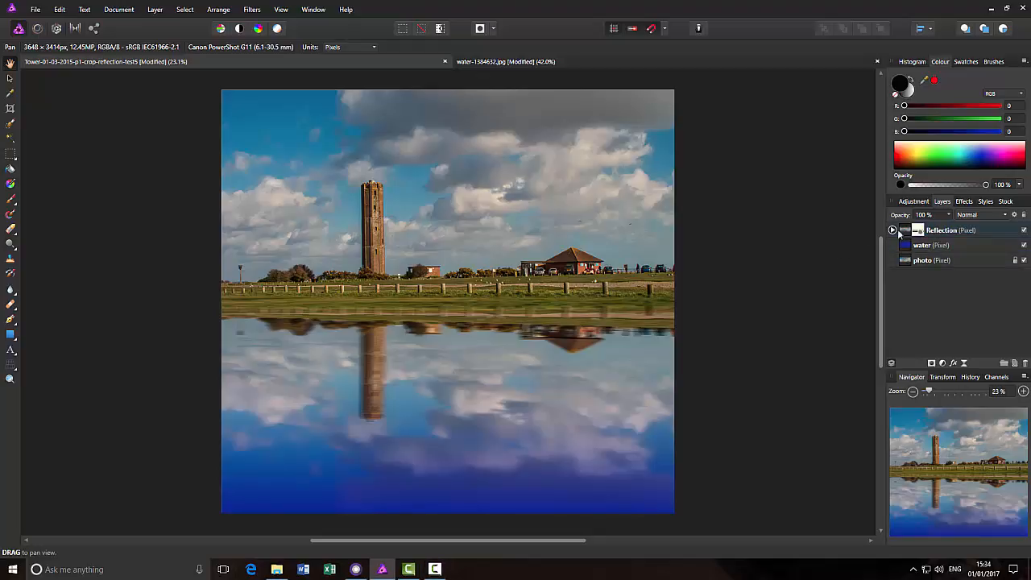
click(980, 230)
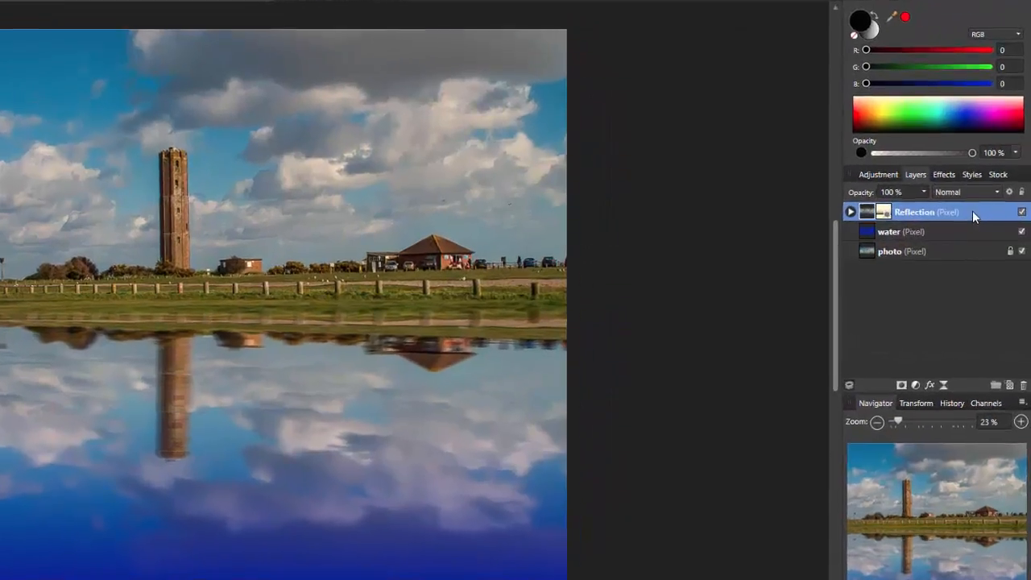
right_click(986, 230)
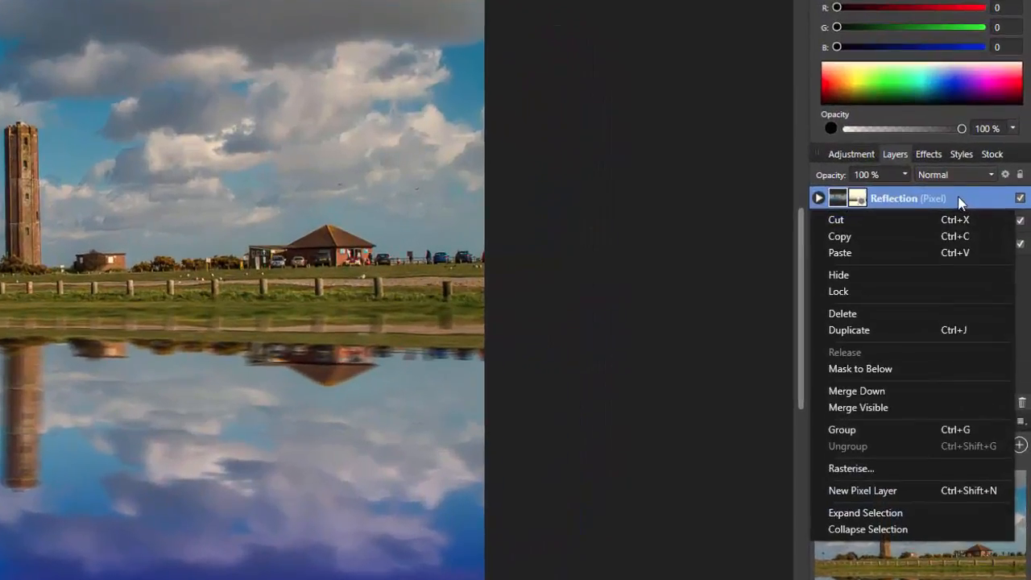
click(866, 411)
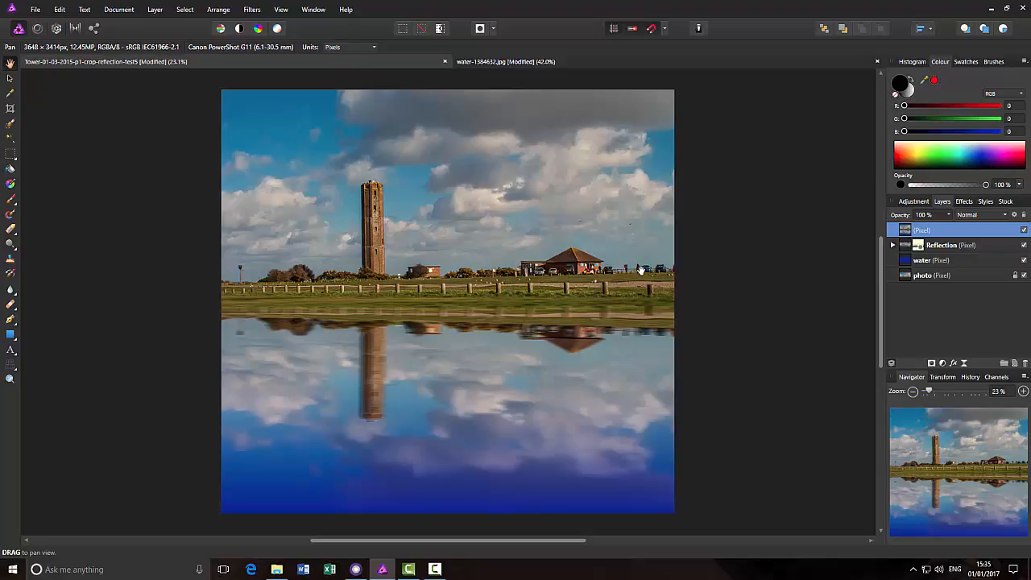
Select the entire water-ripple image in water-1384632.jpg and copy it.
click(601, 63)
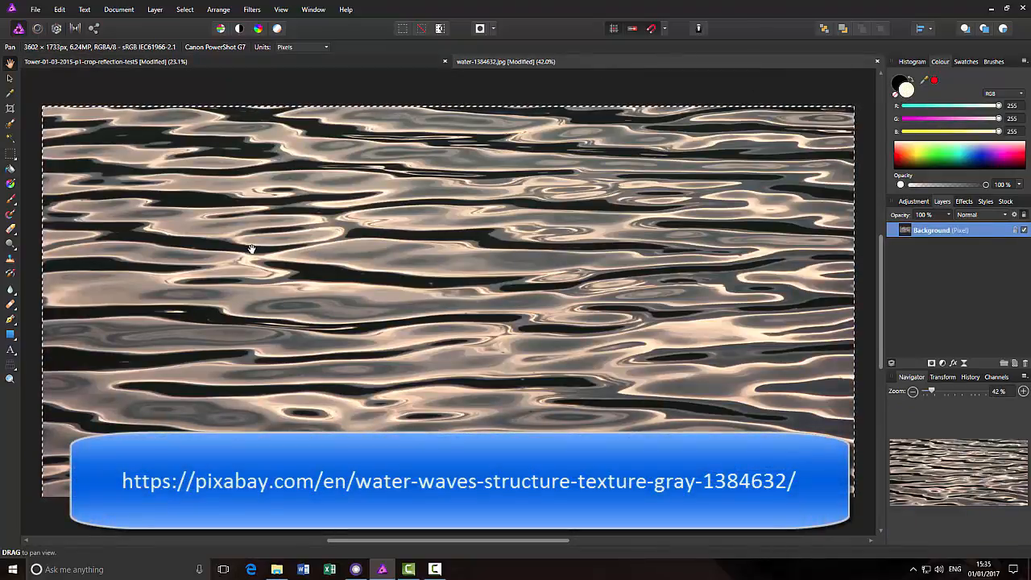
key(ctrl+d)
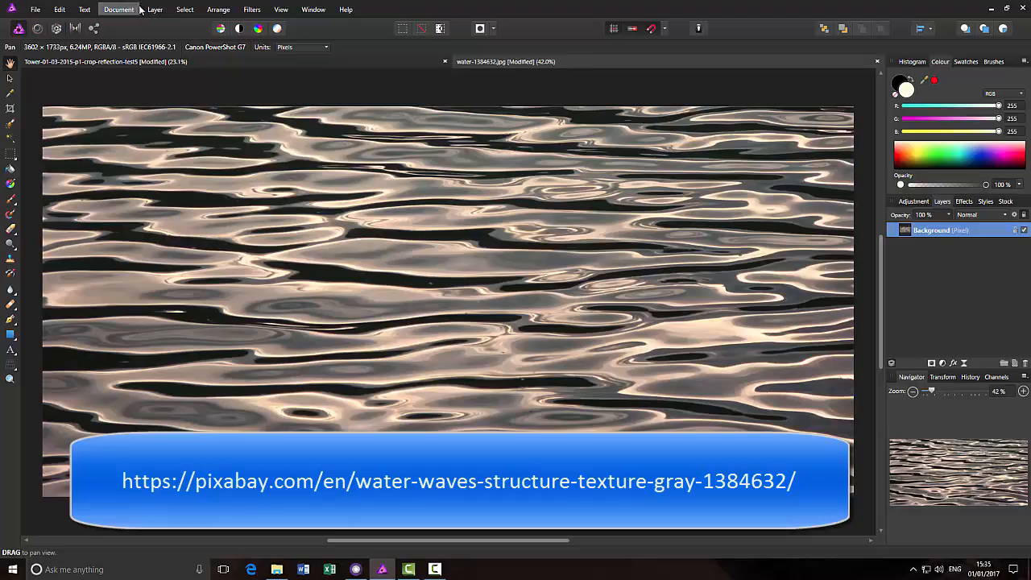
click(177, 15)
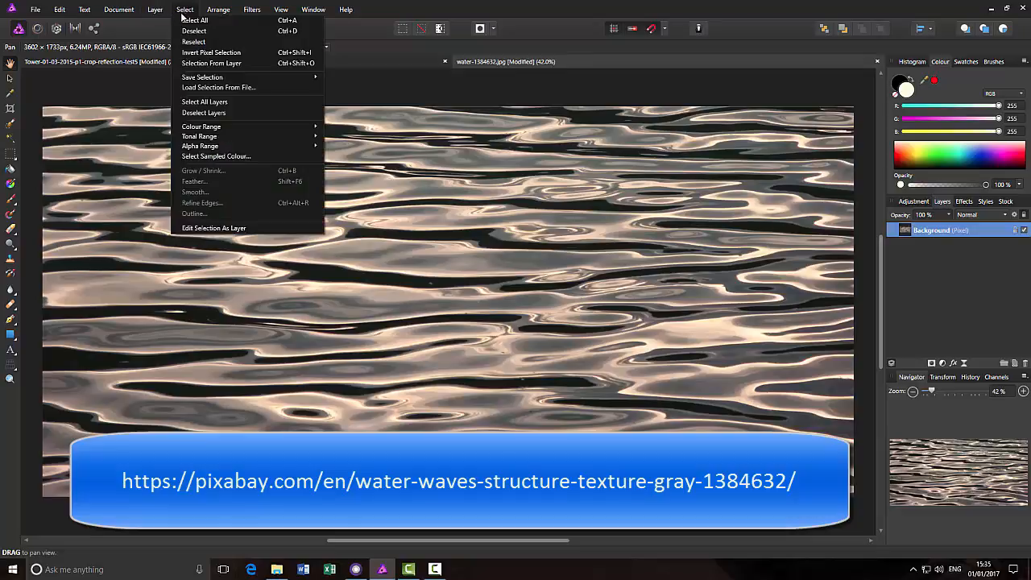
click(196, 20)
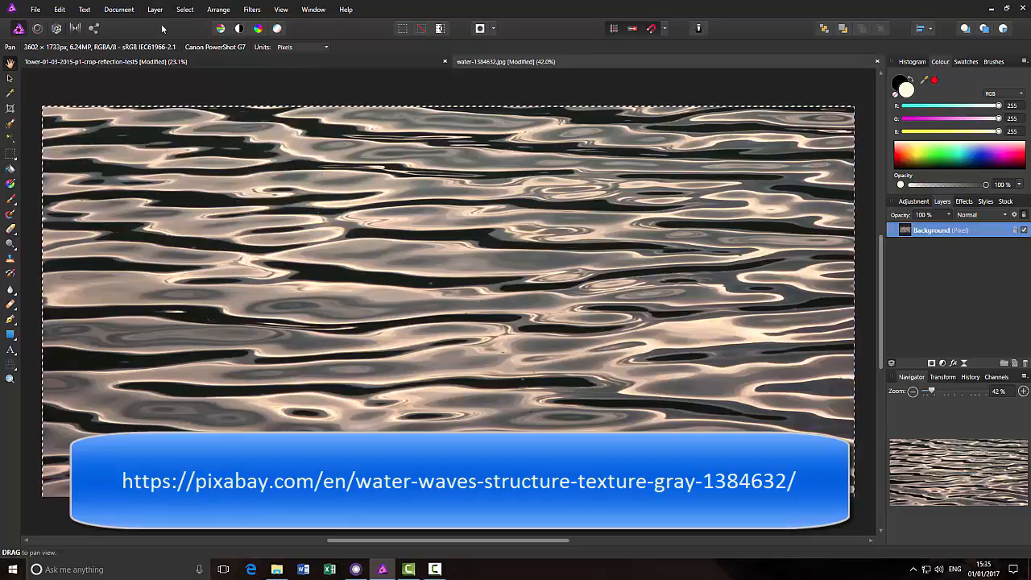
click(59, 10)
click(69, 56)
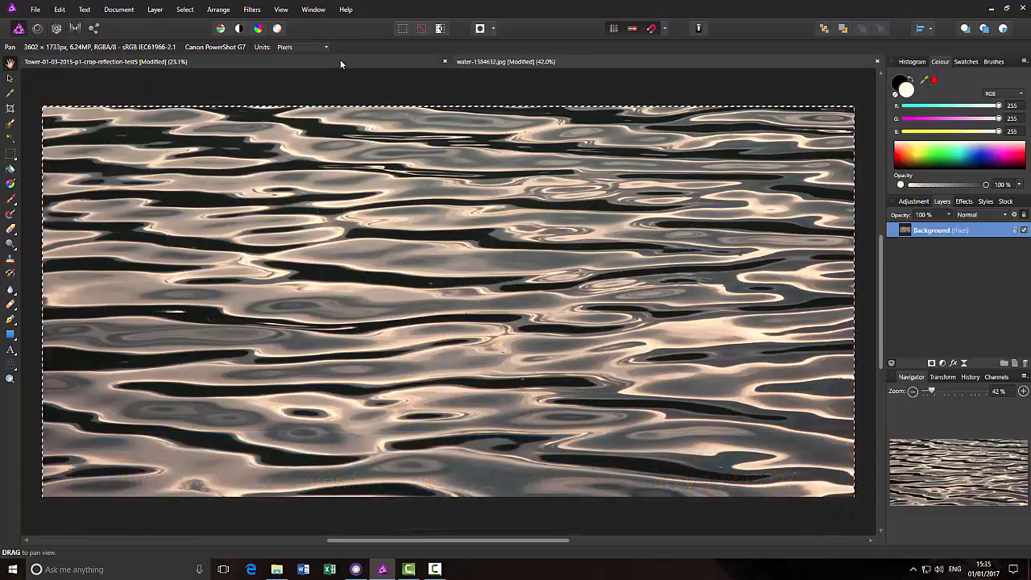
Paste the copied ripple texture into the tower document as a new layer on top.
click(253, 60)
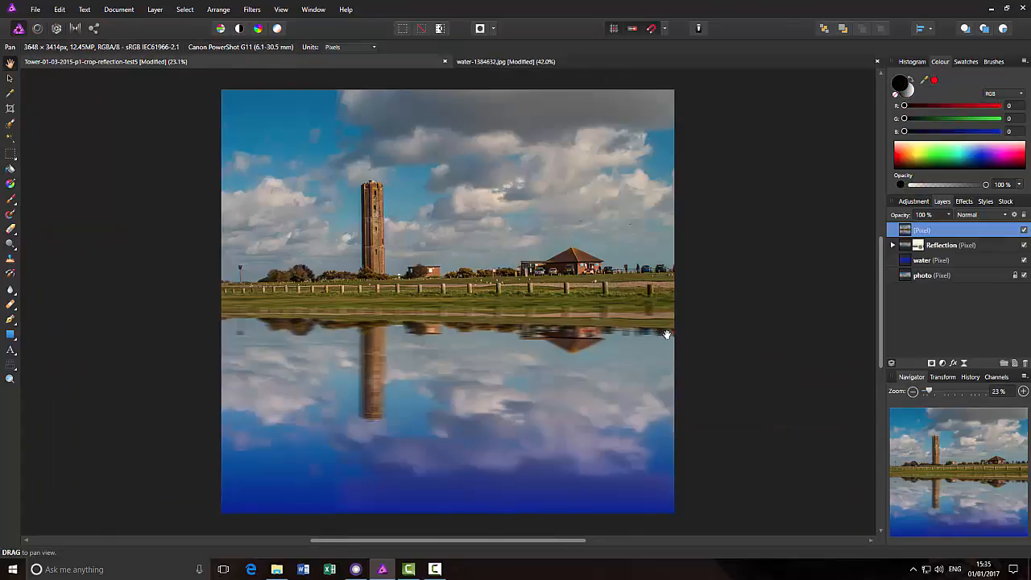
click(62, 10)
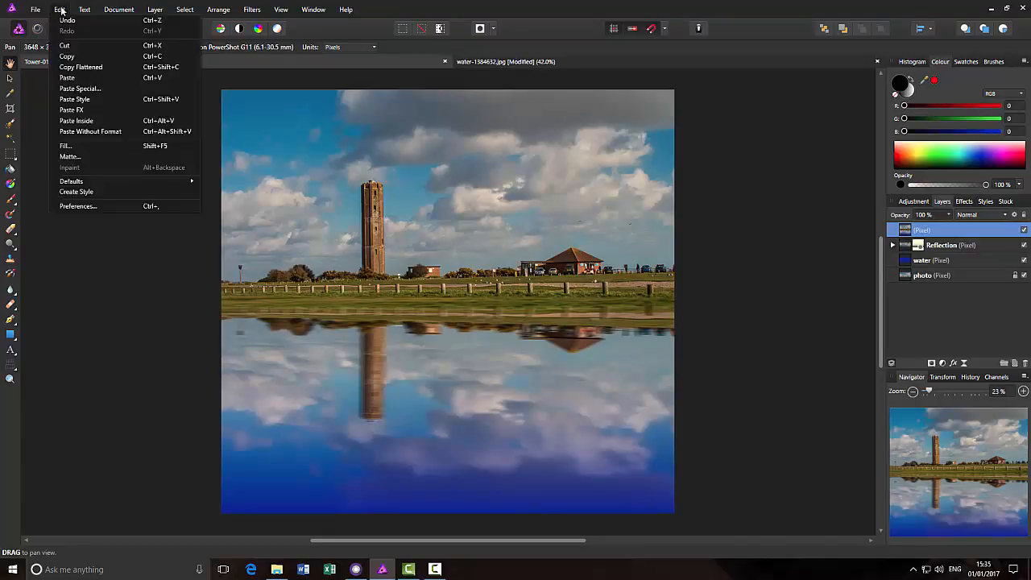
click(67, 78)
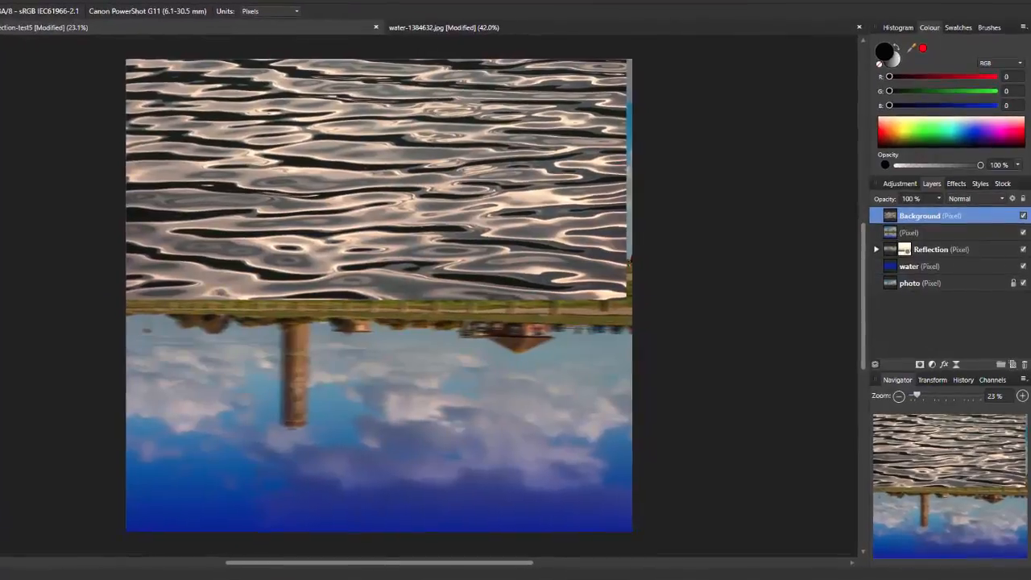
Stretch the ripple layer to the photo's full width and half its height, and flip it vertically down over the reflected lower half.
key(v)
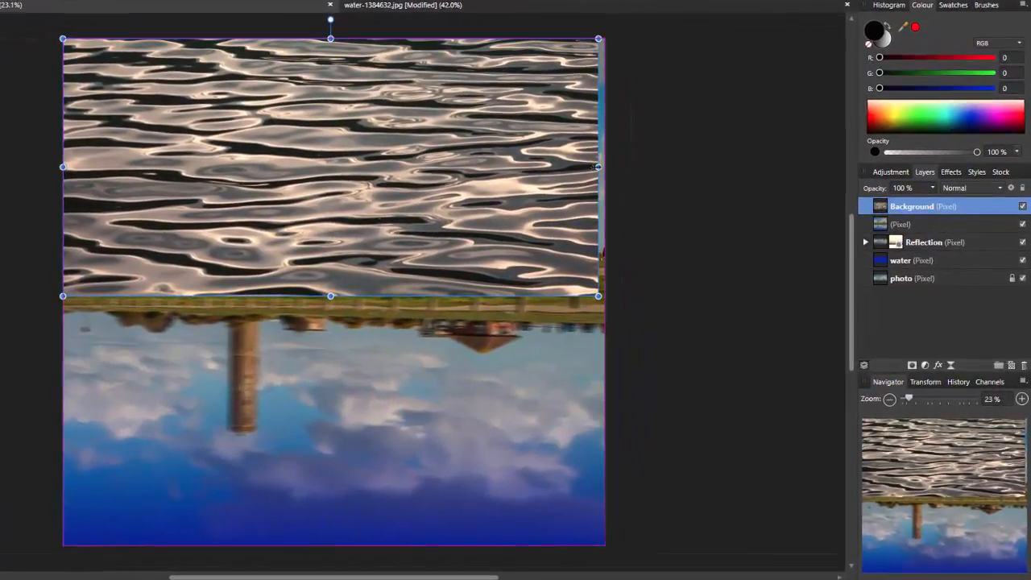
drag(597, 166, 605, 166)
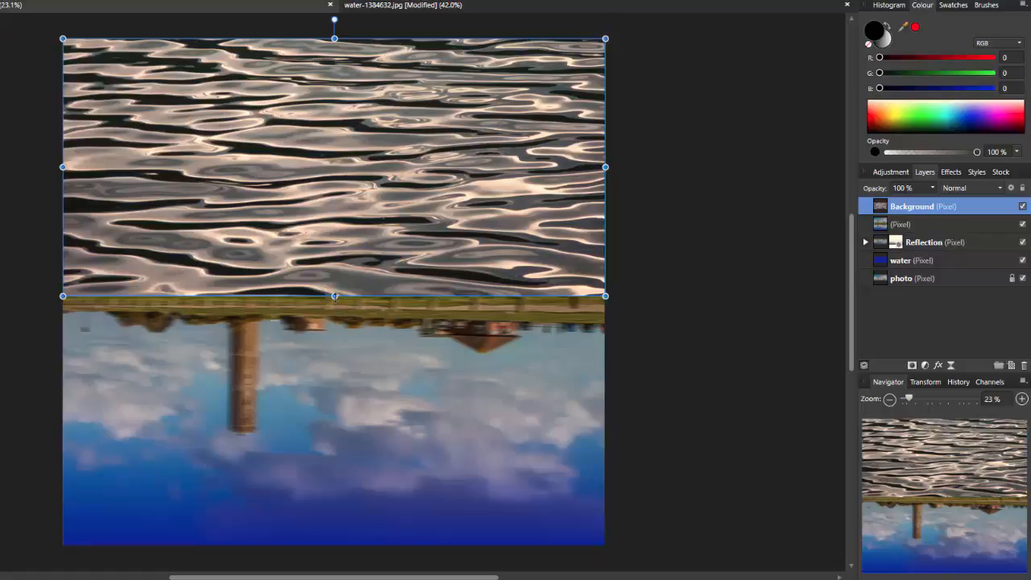
drag(334, 296, 335, 277)
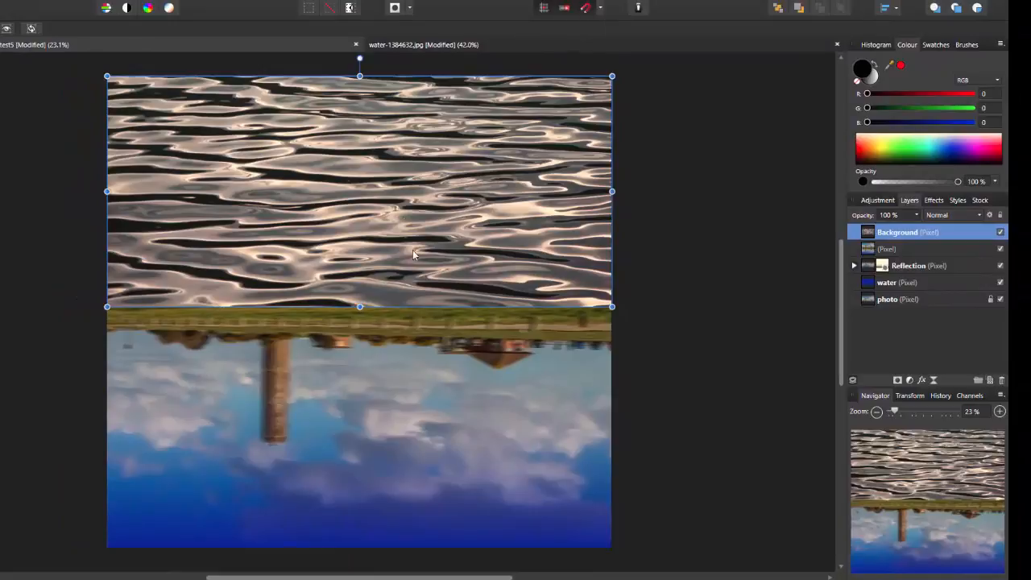
mouse_move(360, 306)
mouse_down()
mouse_move(359, 293)
mouse_move(359, 311)
mouse_up()
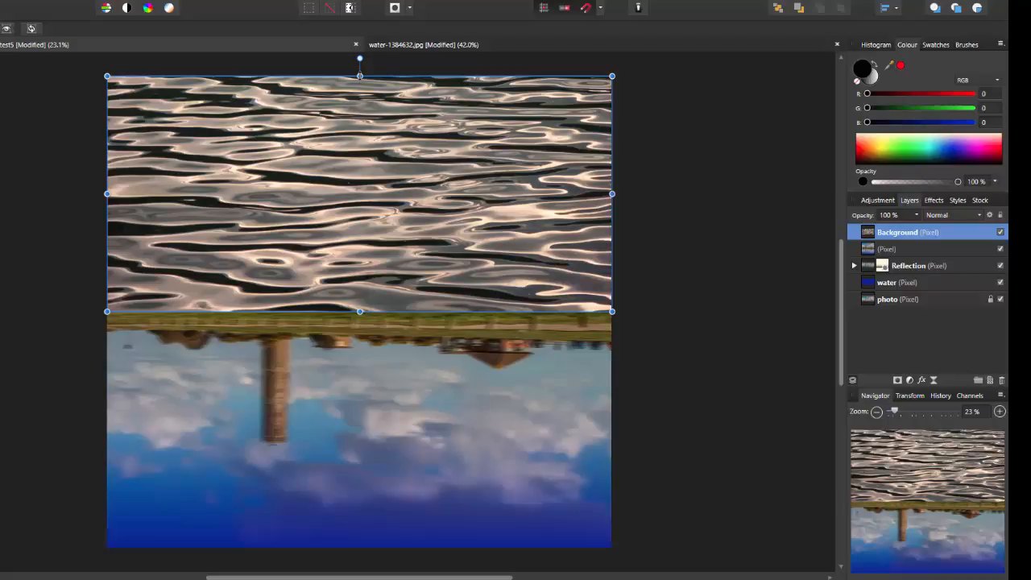
drag(359, 76, 360, 546)
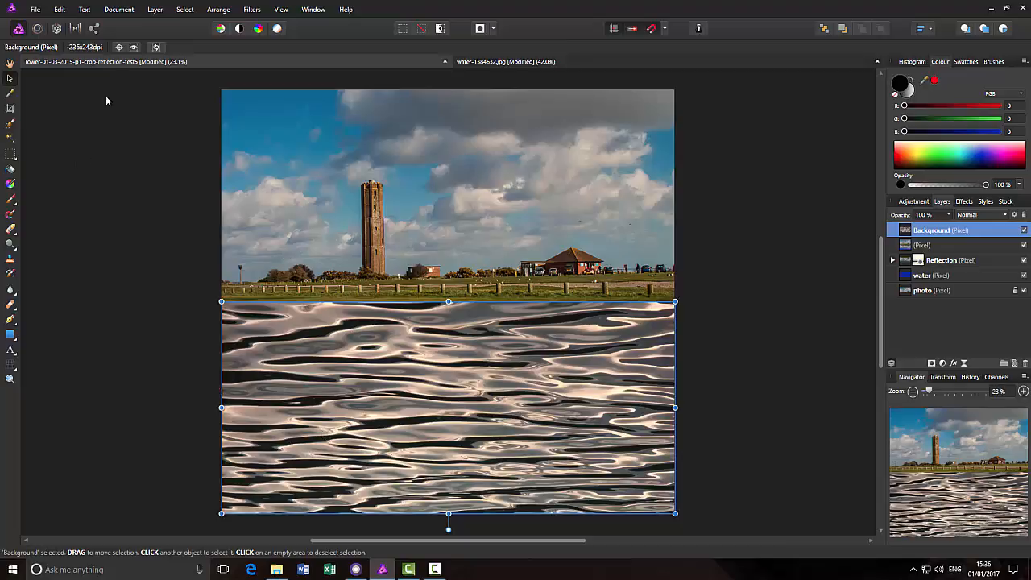
Add a live Displace filter to the ripple layer and load its displacement map from the layers beneath.
click(155, 9)
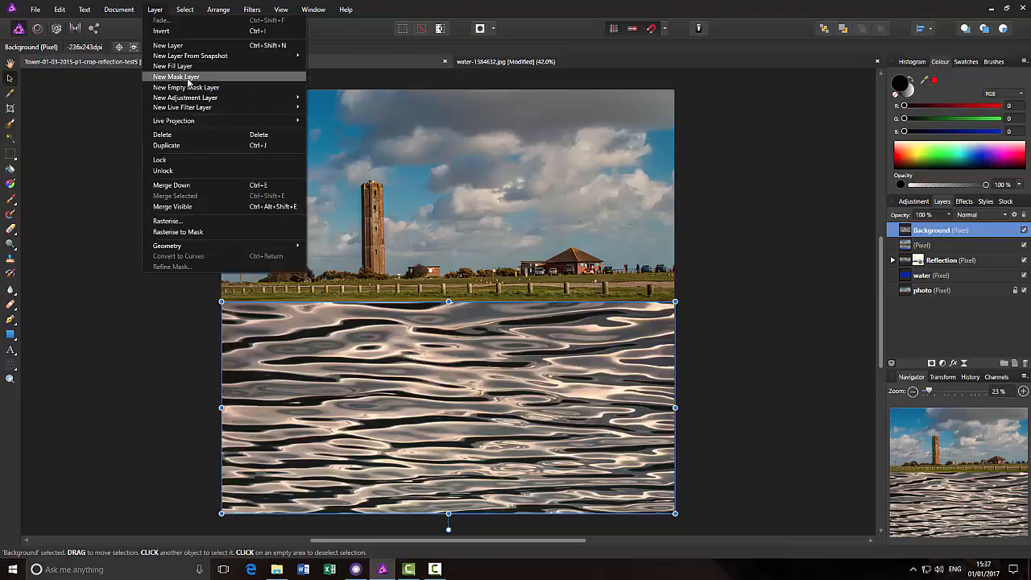
mouse_move(238, 111)
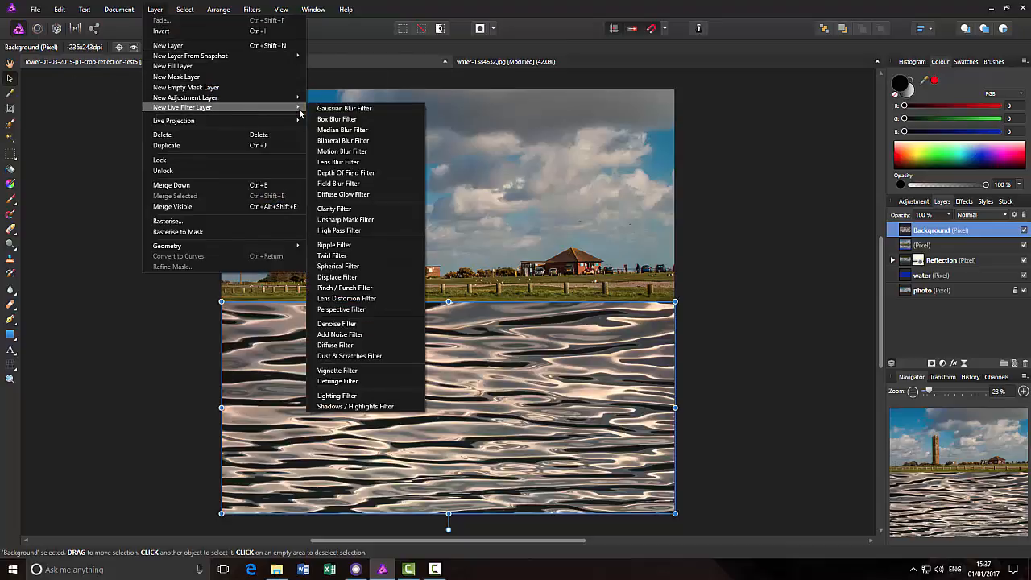
click(351, 278)
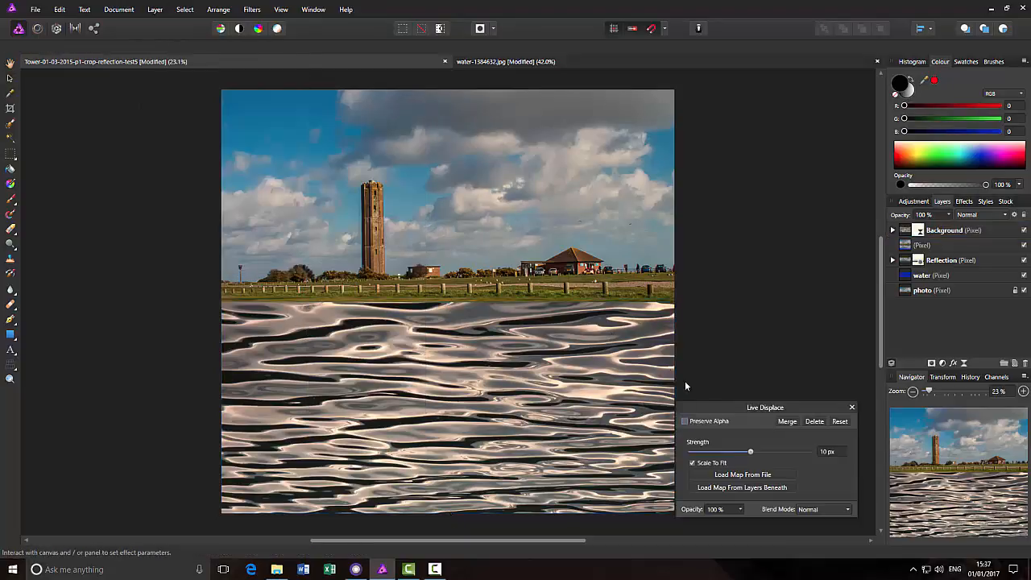
drag(725, 408, 726, 272)
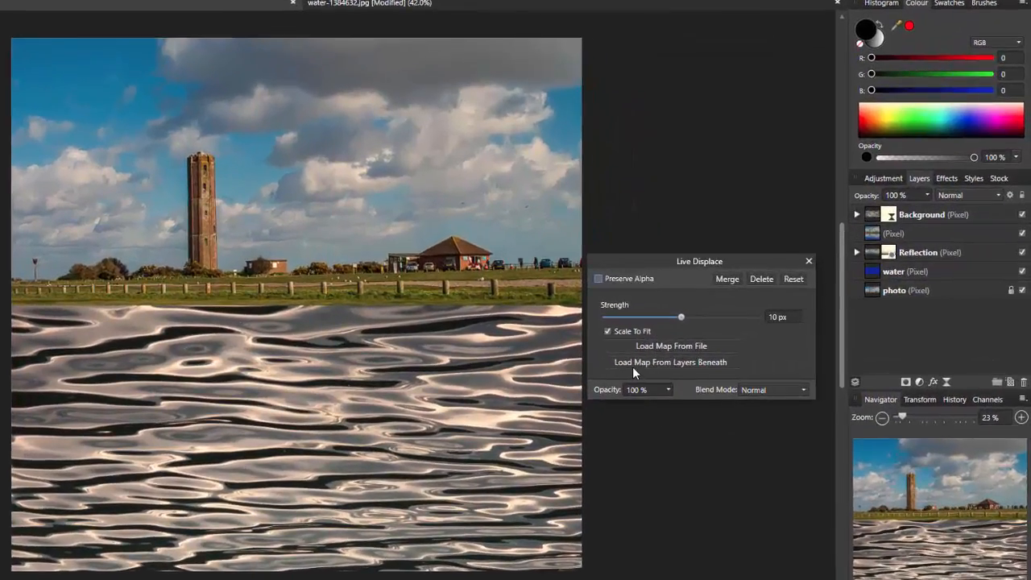
click(679, 367)
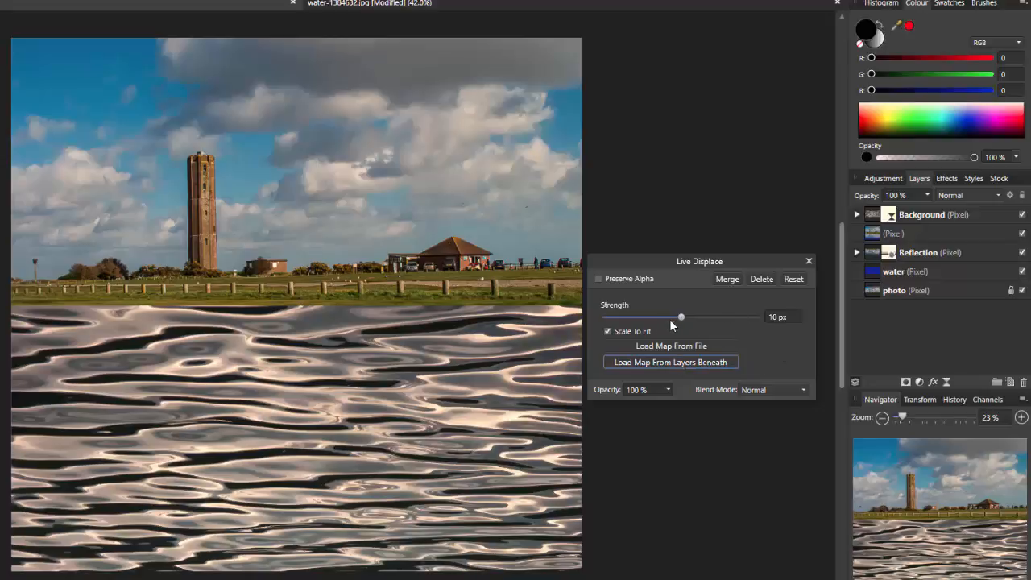
Set the live Displace filter's strength to 92.3 px and close its settings.
drag(681, 317, 713, 322)
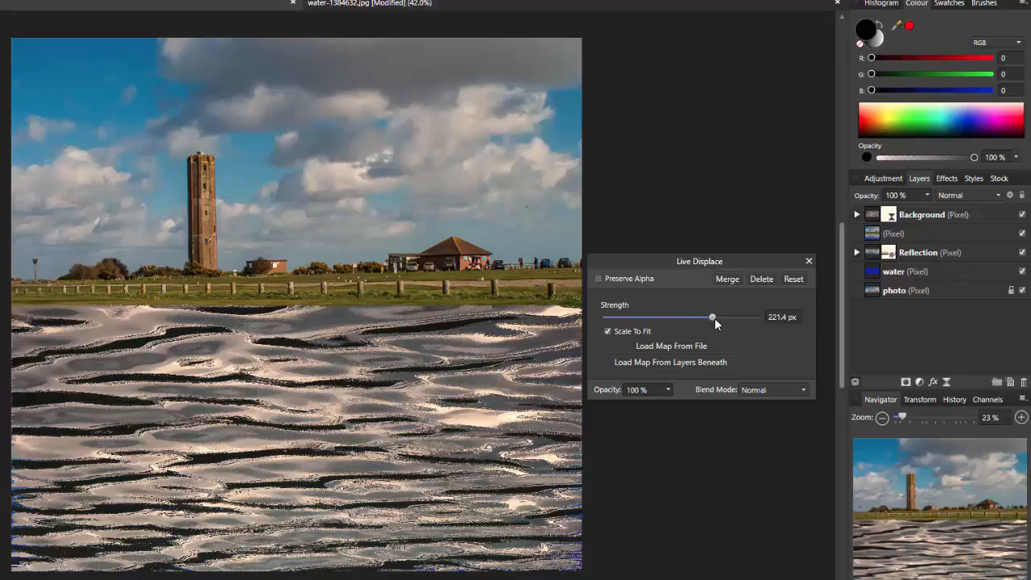
drag(713, 321, 700, 320)
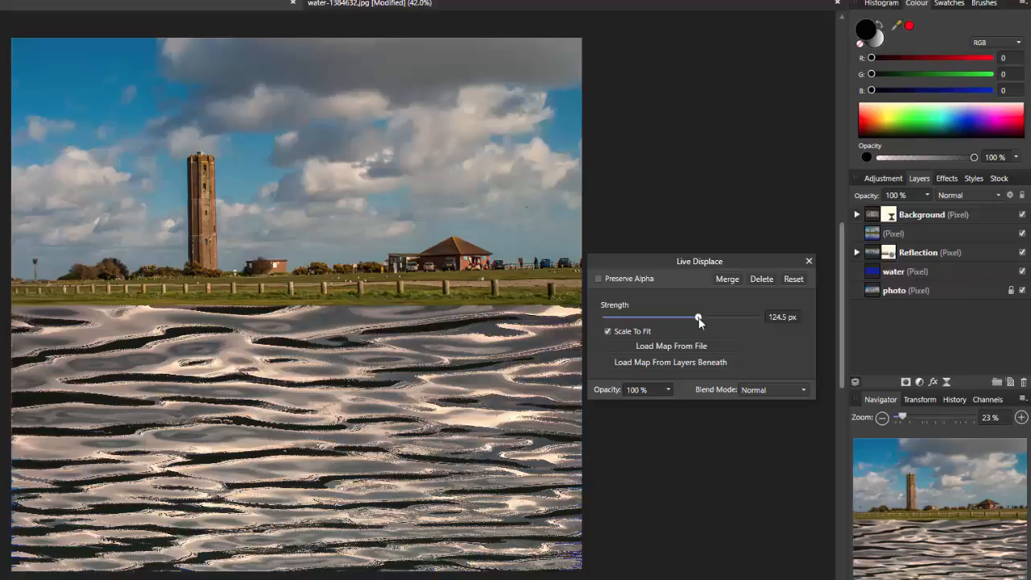
drag(699, 321, 694, 318)
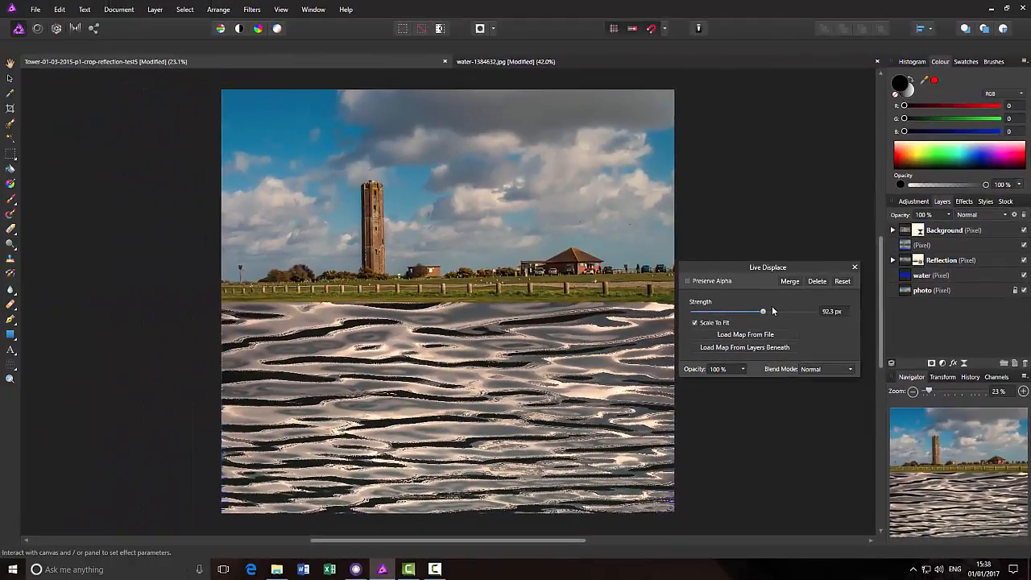
click(855, 268)
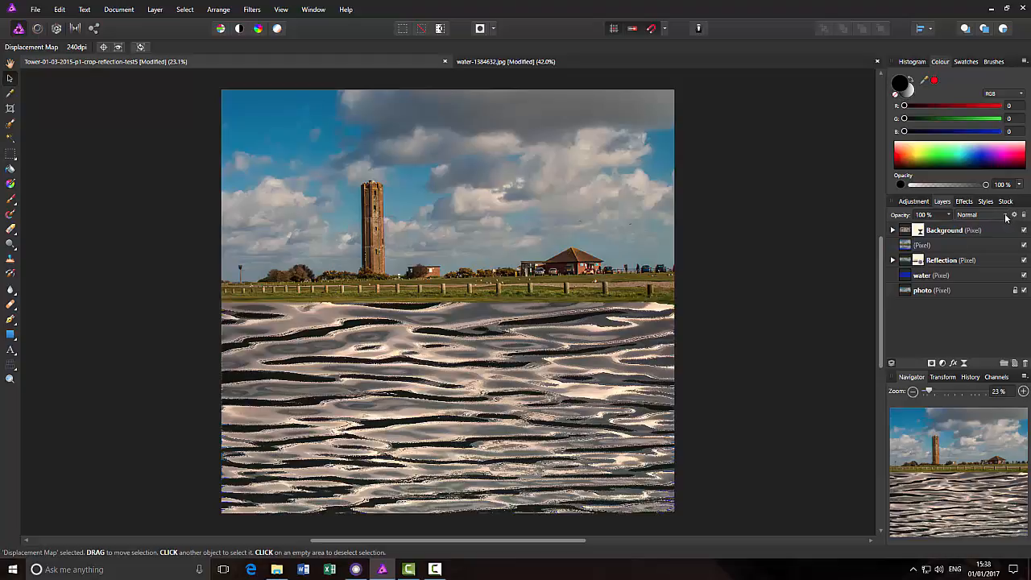
Set the Background ripple layer's blend mode to Screen and its opacity to 11%.
click(935, 231)
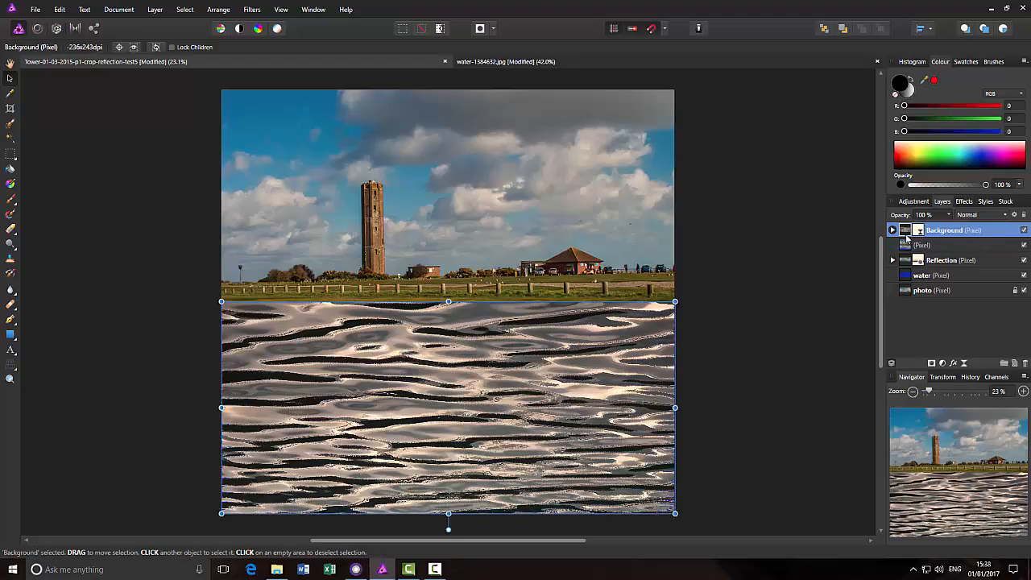
click(1006, 216)
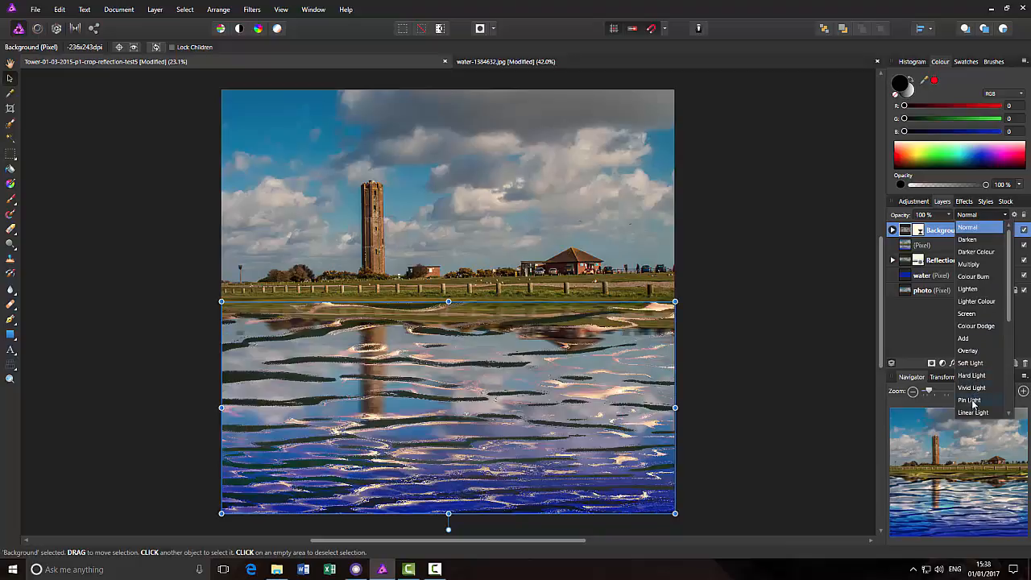
click(971, 315)
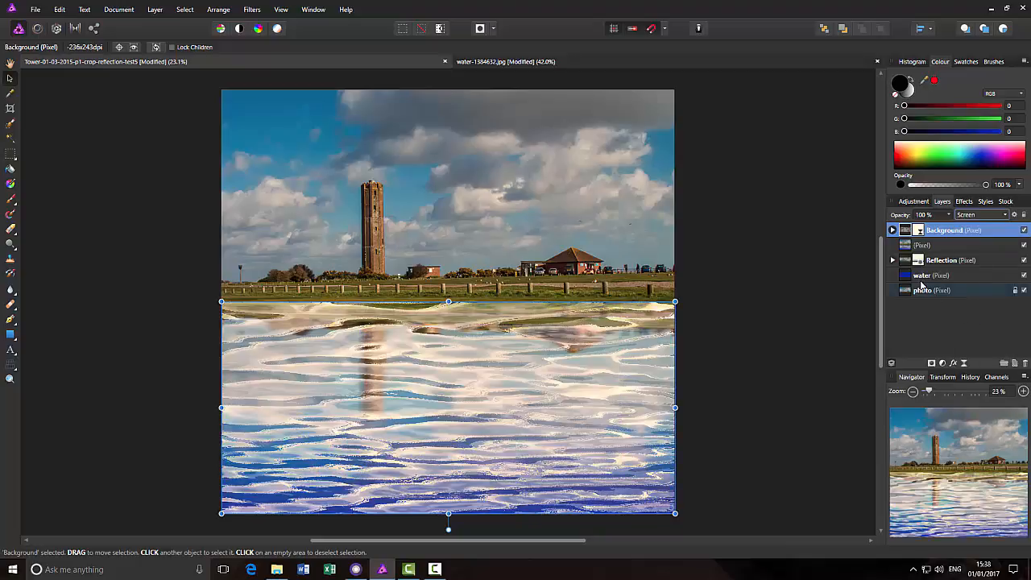
click(949, 216)
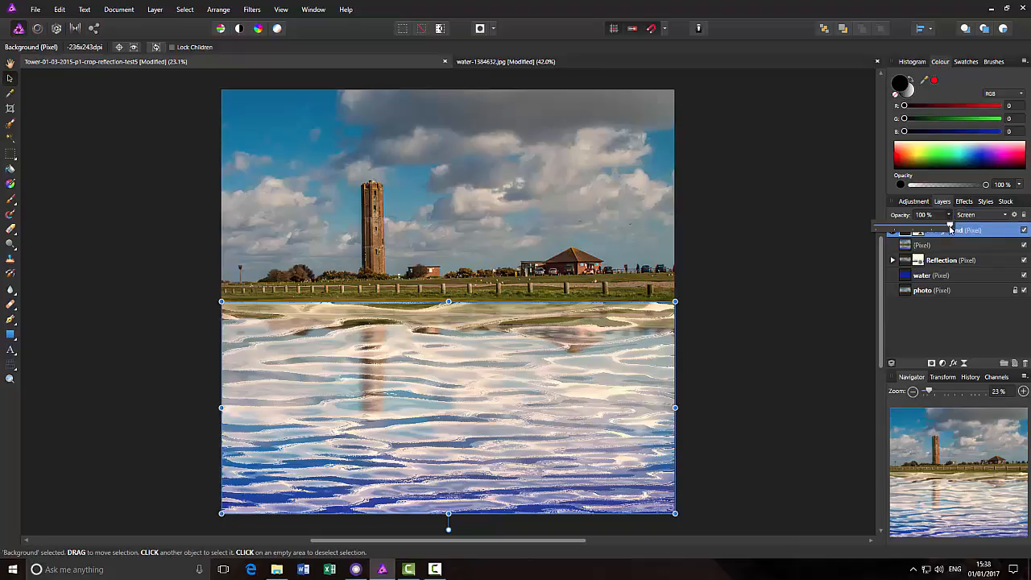
drag(951, 229, 886, 233)
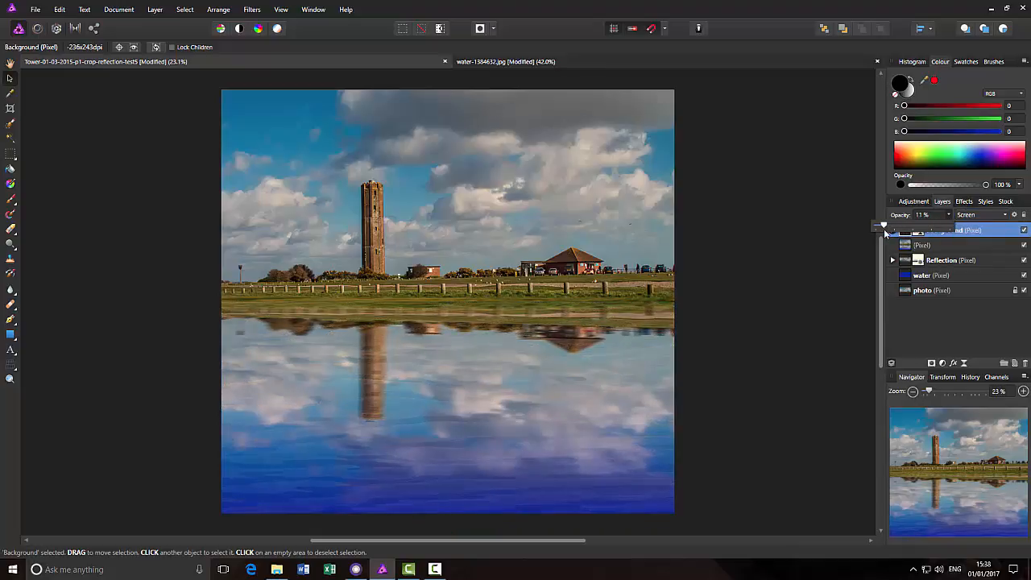
drag(884, 231, 885, 232)
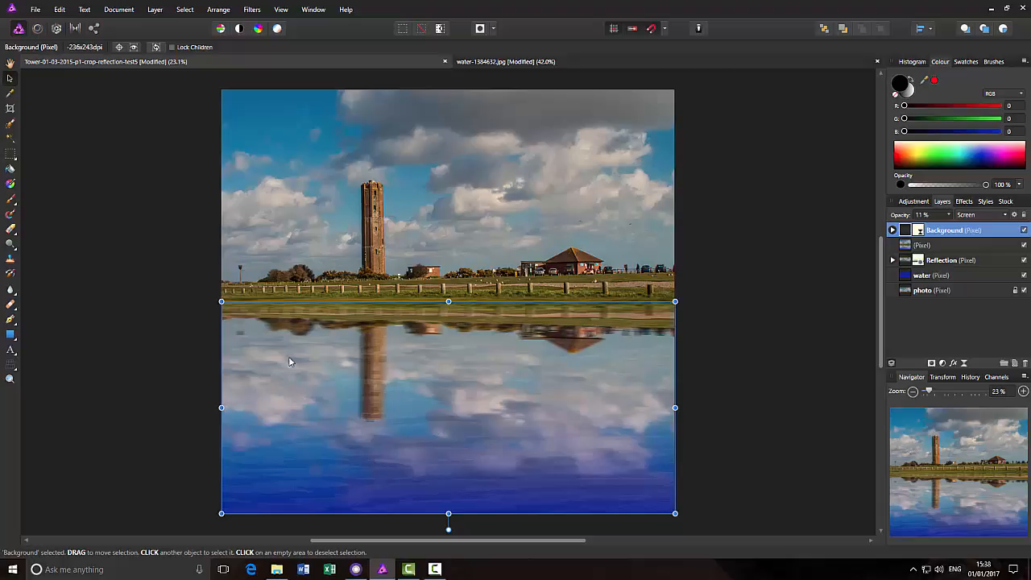
Apply a Gaussian Blur with an 8 px radius to the Background ripple layer and deselect it.
click(253, 10)
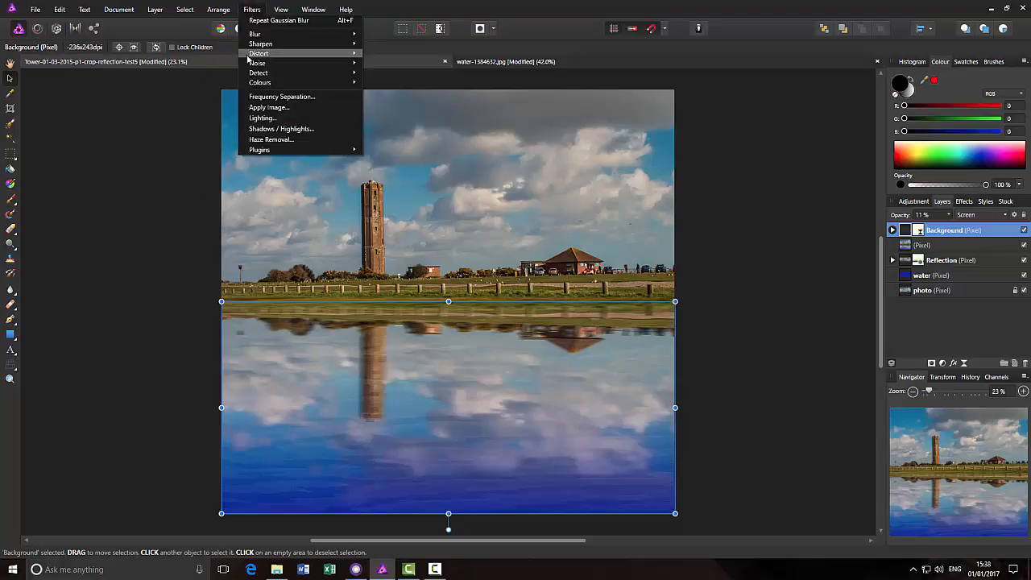
mouse_move(257, 35)
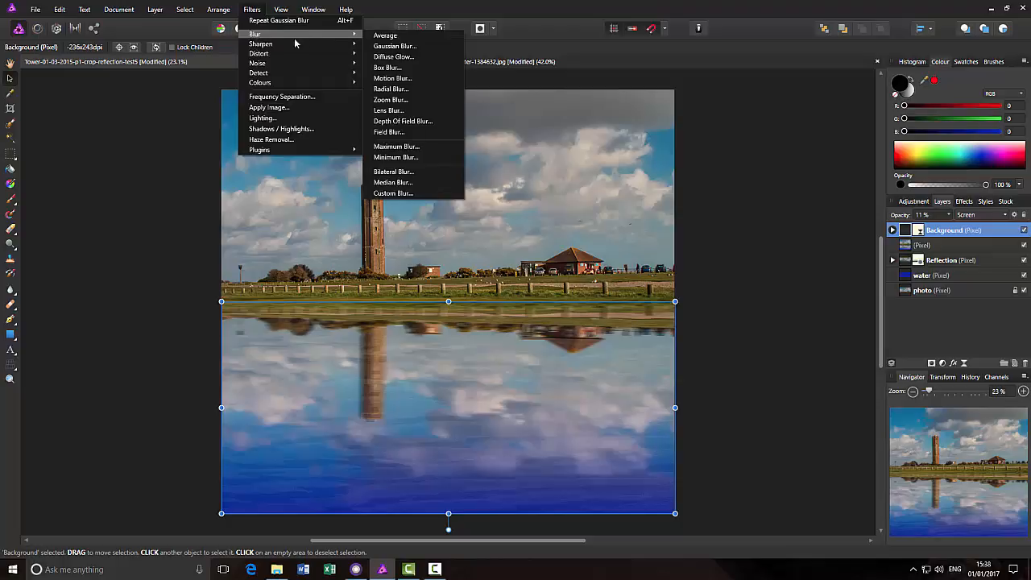
click(385, 47)
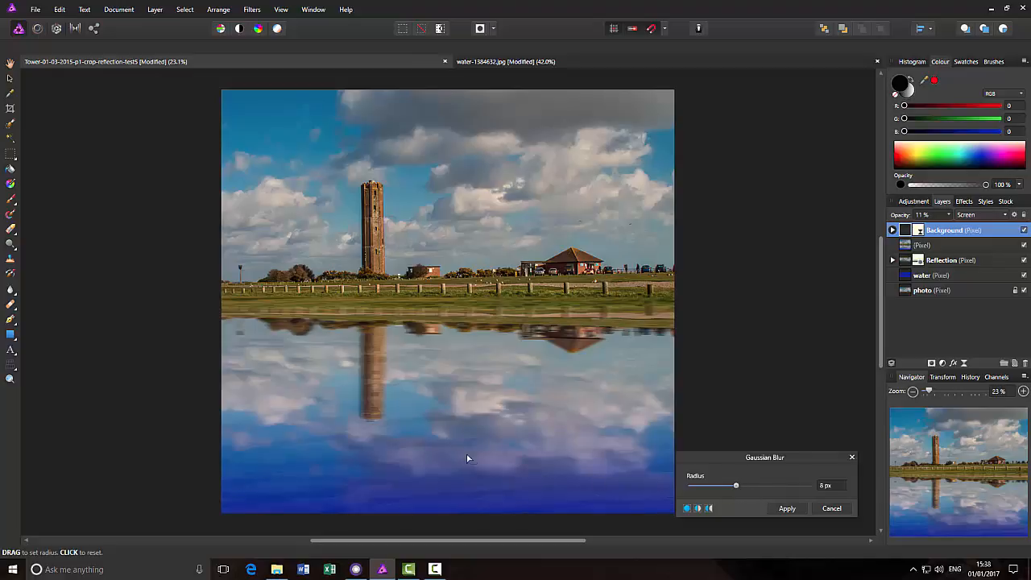
click(786, 508)
click(767, 432)
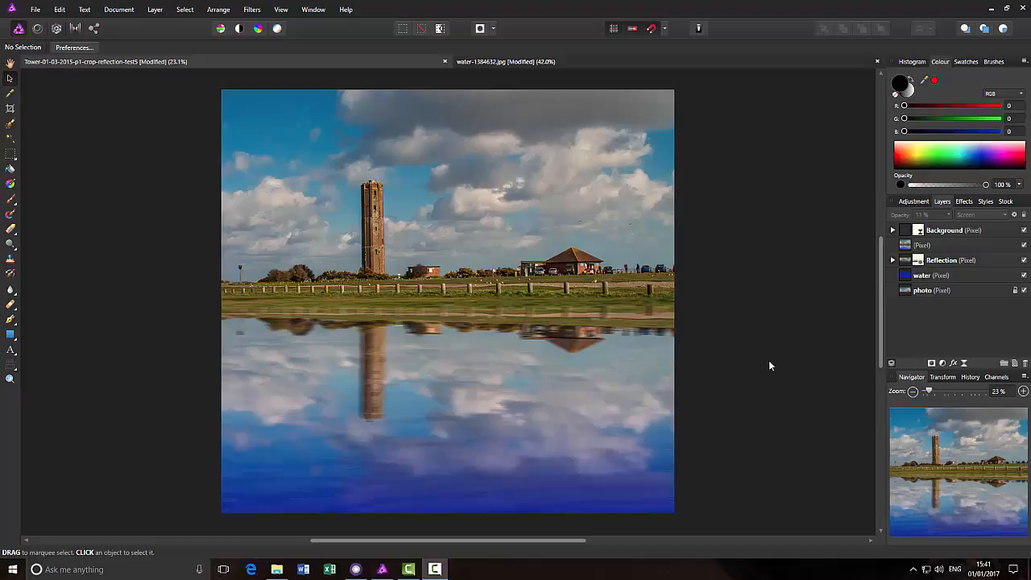
Merge all visible layers into a new pixel layer above the Background ripple layer.
click(946, 231)
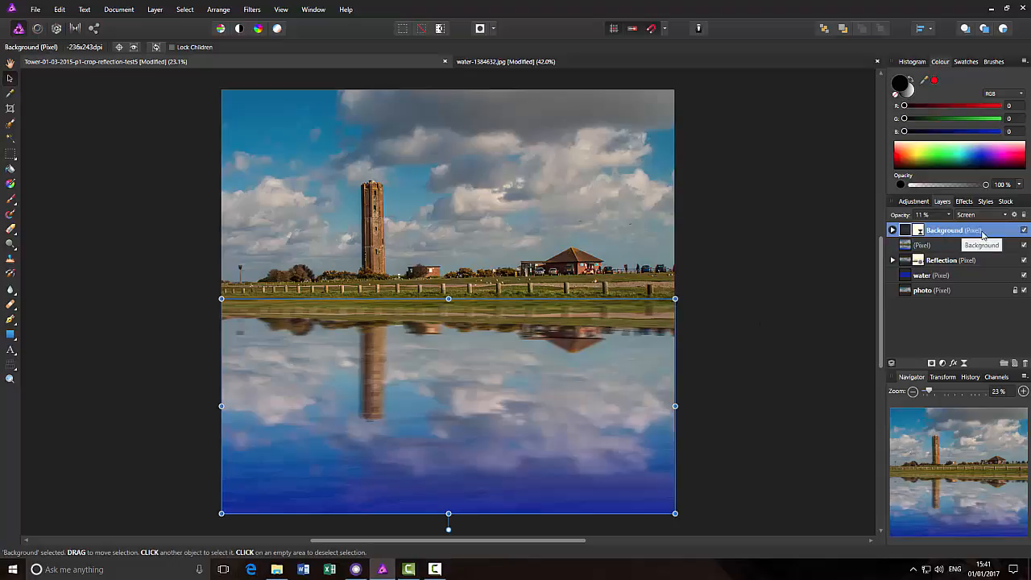
right_click(983, 234)
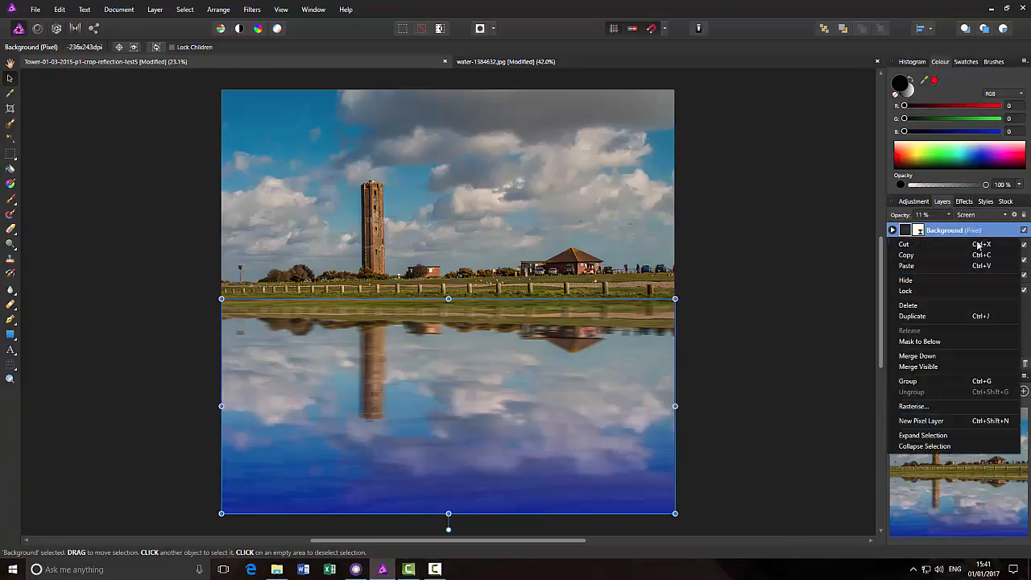
click(936, 370)
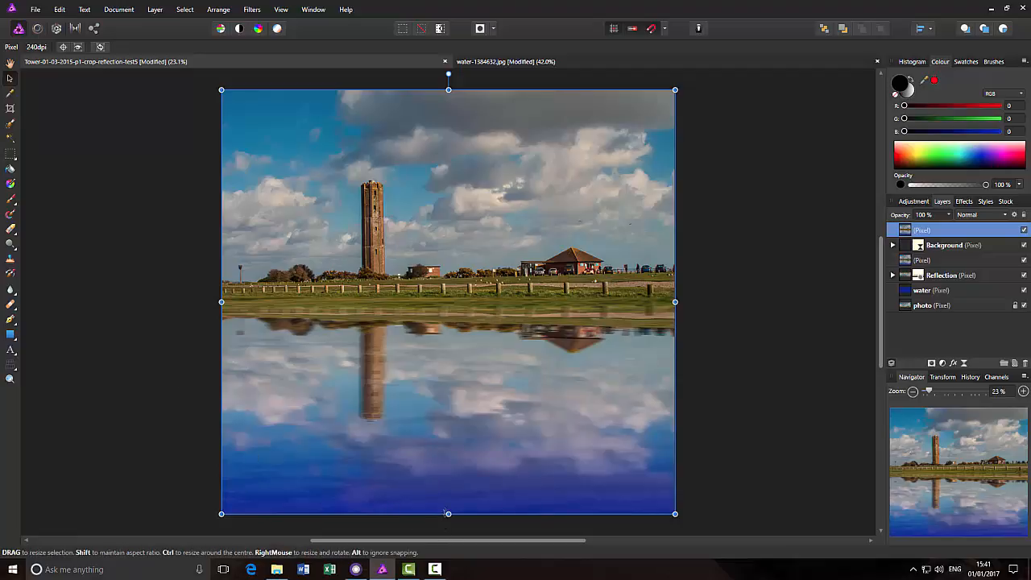
Apply a linear gradient fill to the merged pixel layer using the black-to-transparent gradient swatch.
click(11, 184)
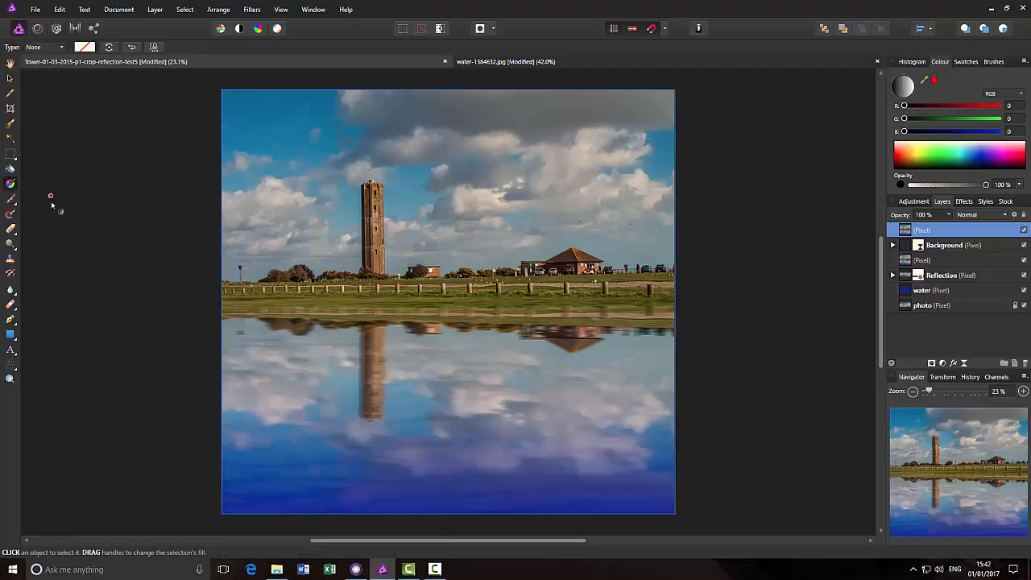
click(61, 47)
click(46, 85)
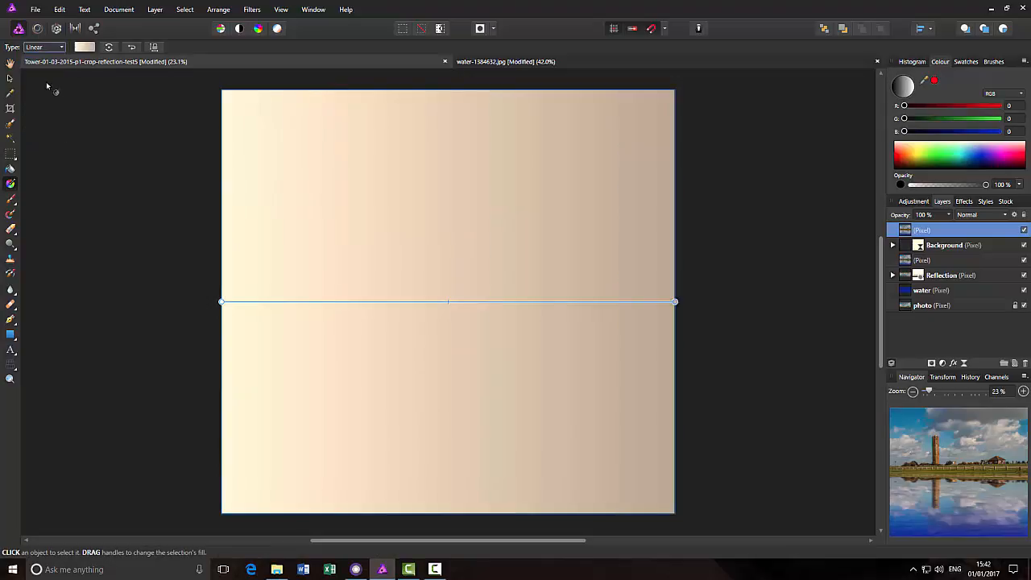
click(88, 47)
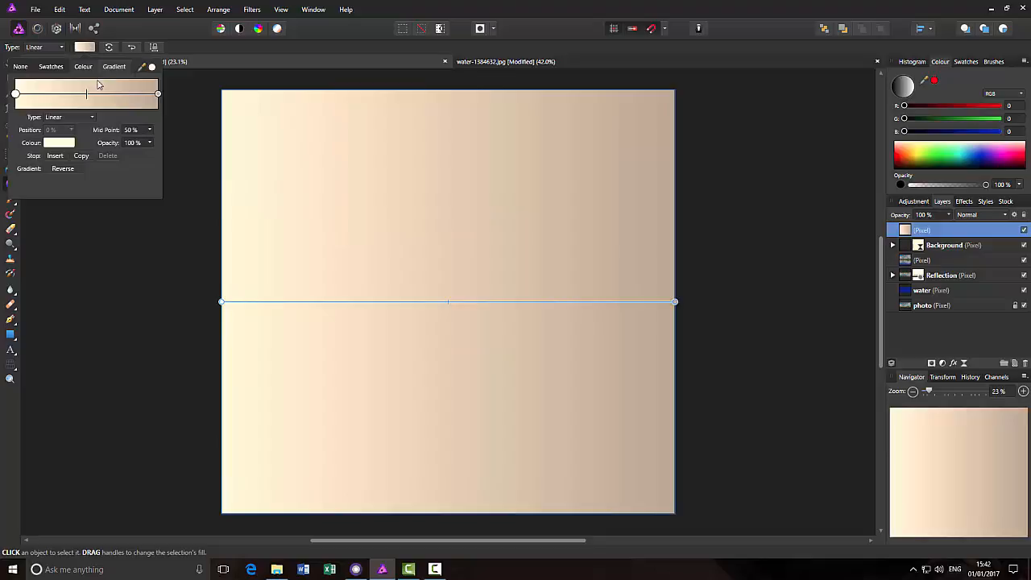
click(49, 68)
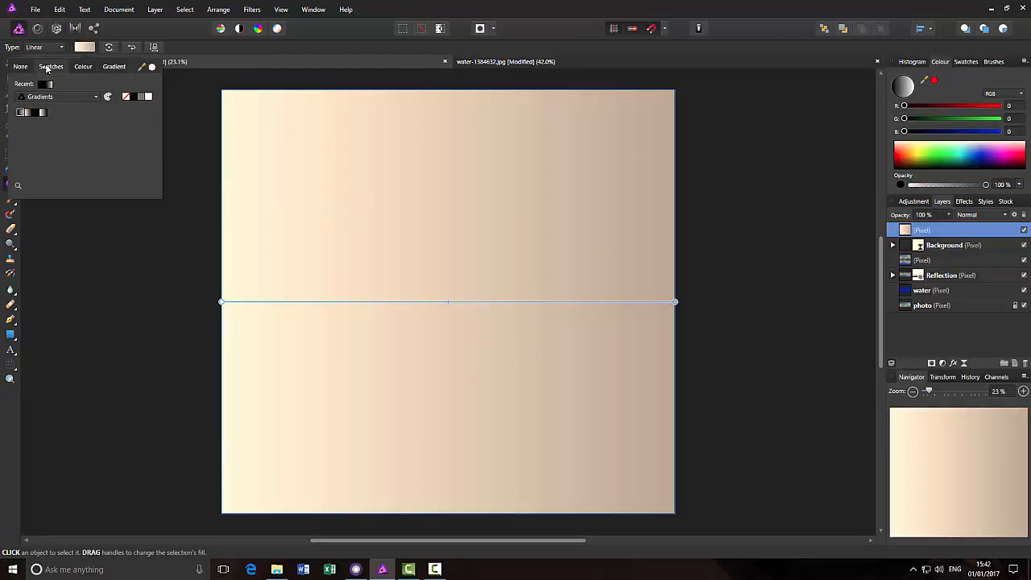
click(36, 114)
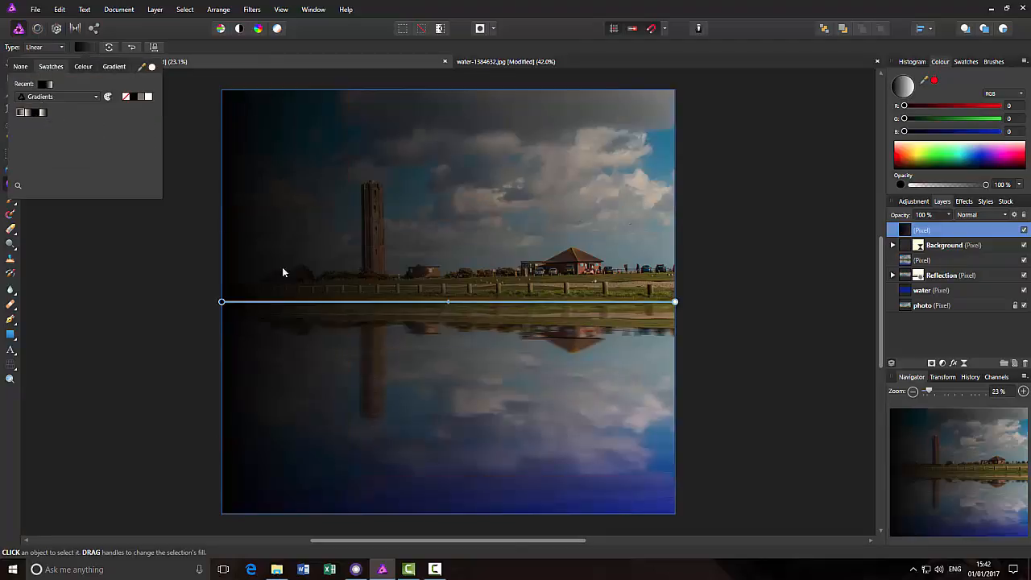
Run the gradient vertically from black at the photo's lower edge to transparent at the waterline, moving its midpoint down toward the black end.
drag(221, 302, 417, 514)
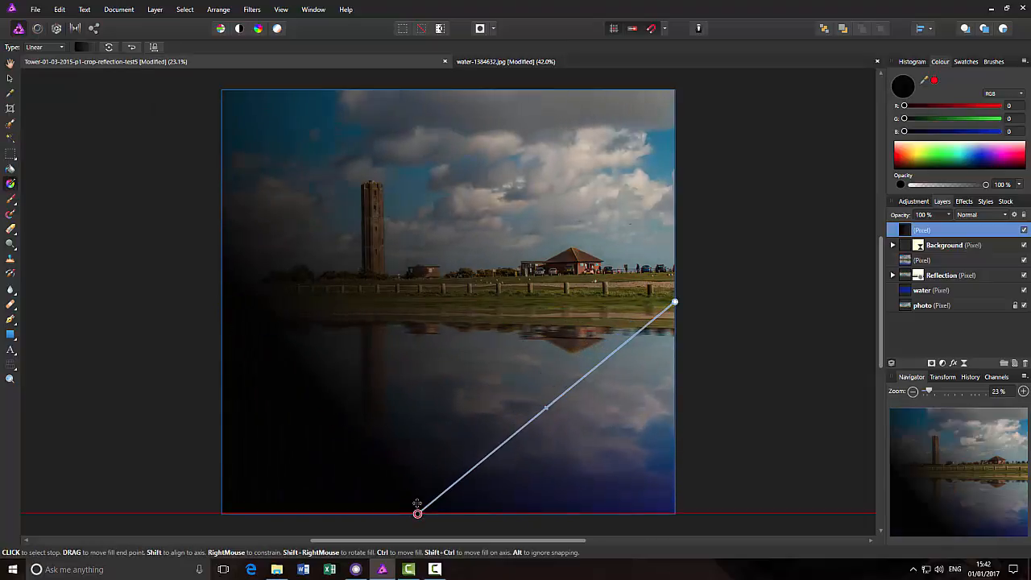
drag(676, 303, 416, 316)
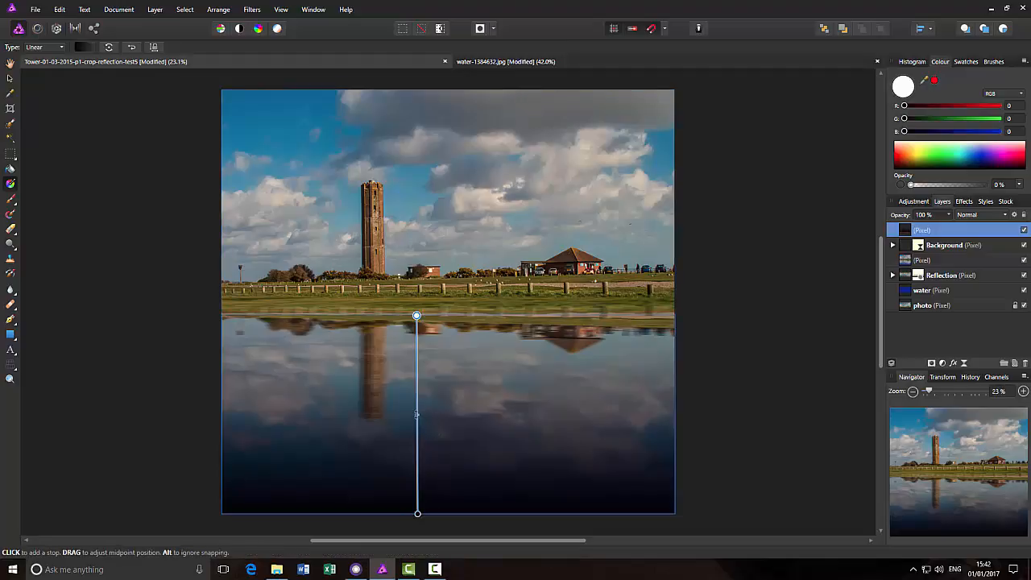
drag(417, 415, 416, 450)
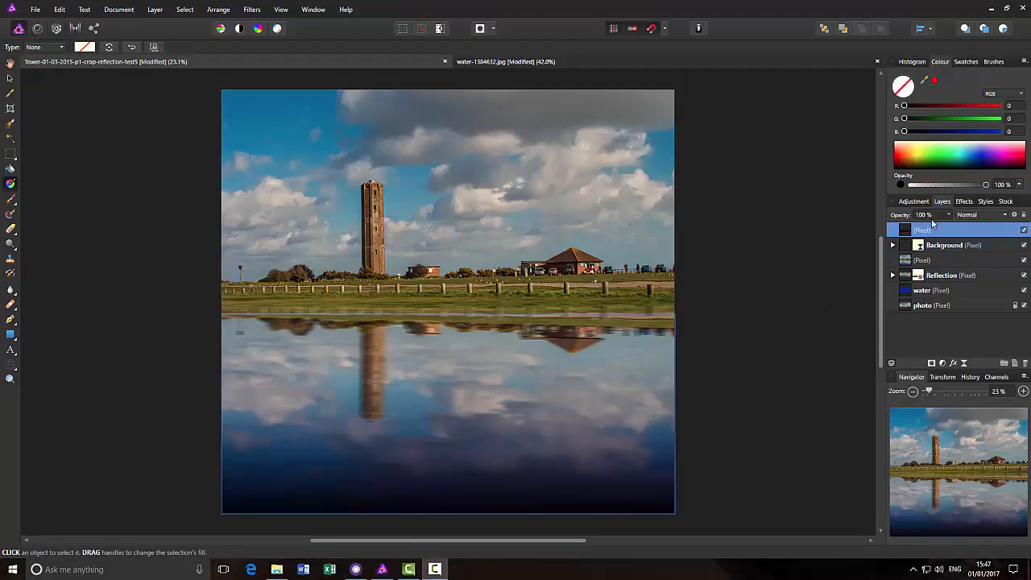
Set the gradient layer's opacity to 54% and deselect it.
drag(953, 223, 917, 229)
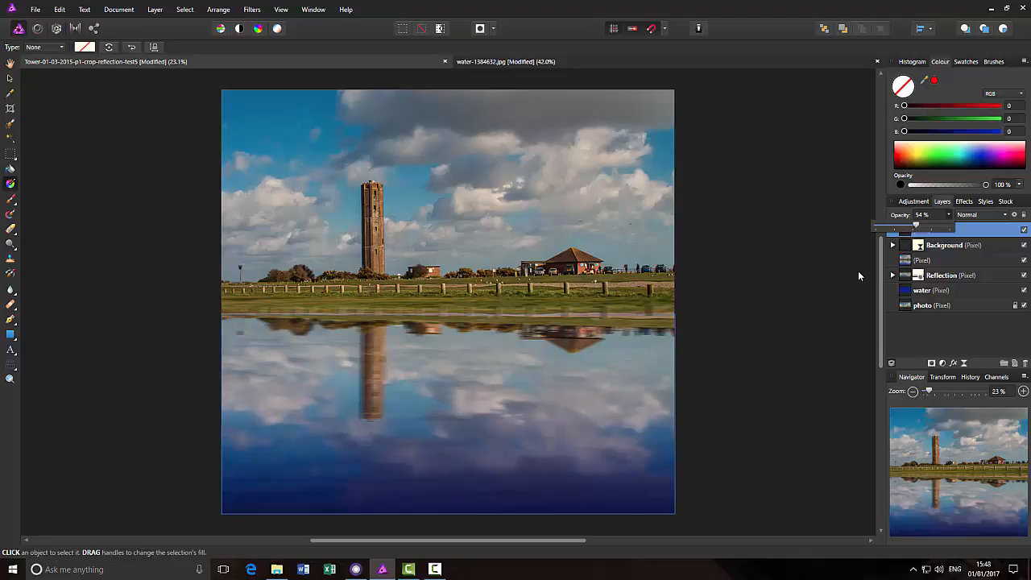
click(840, 298)
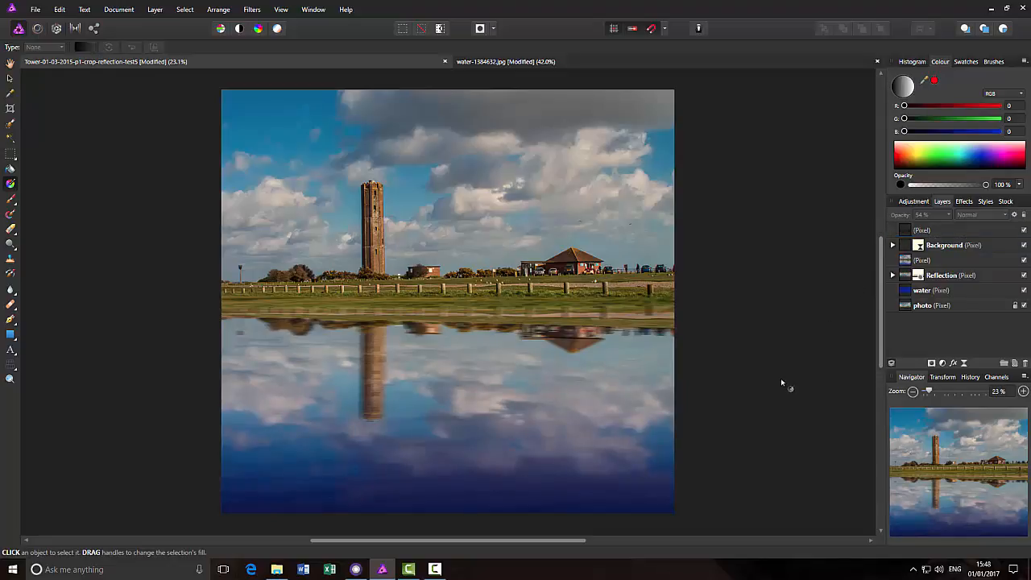
Add a new pixel layer above the gradient layer and fill a thin full-width rectangular selection along the grass bank with black.
click(968, 230)
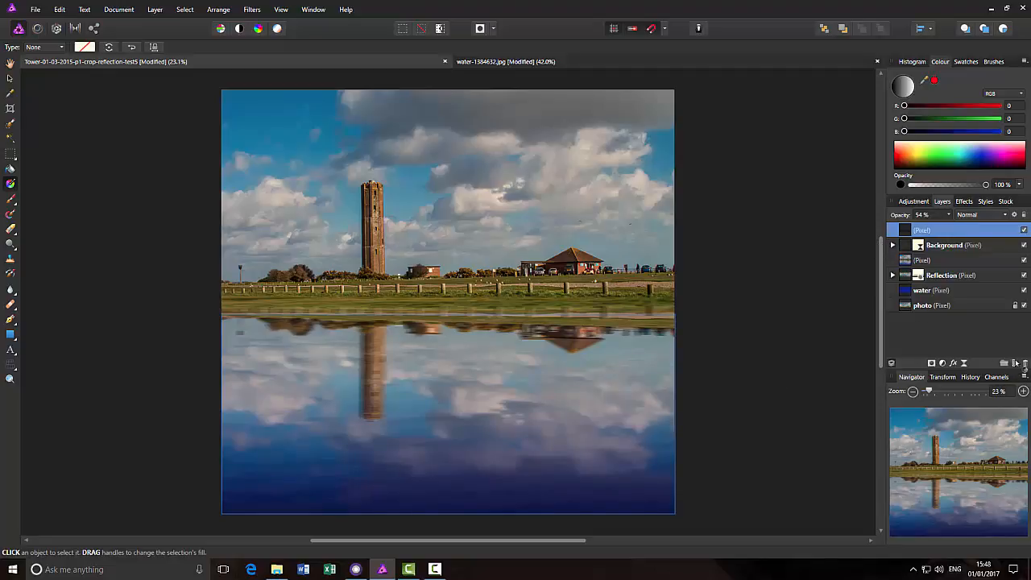
click(1017, 364)
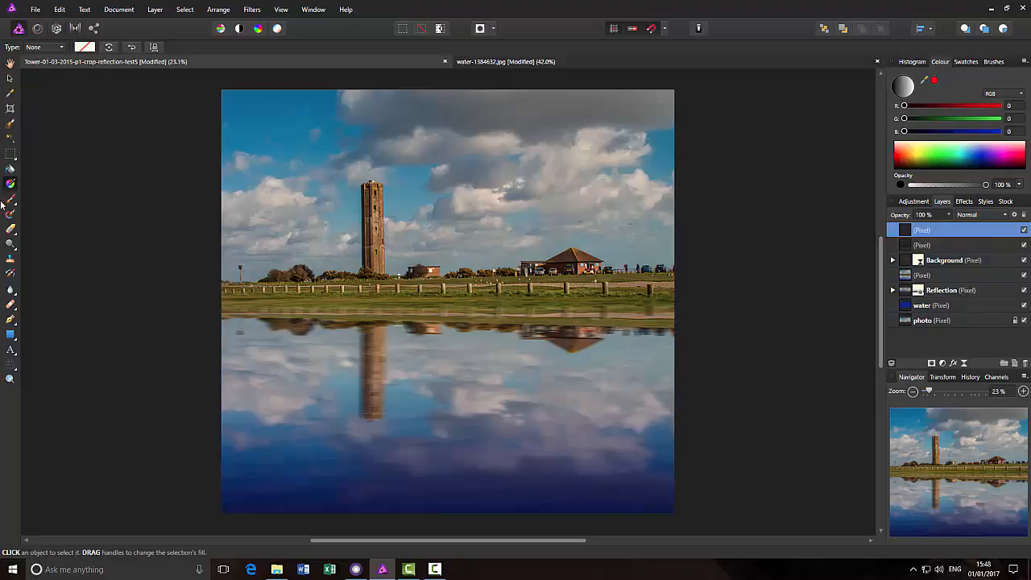
click(10, 156)
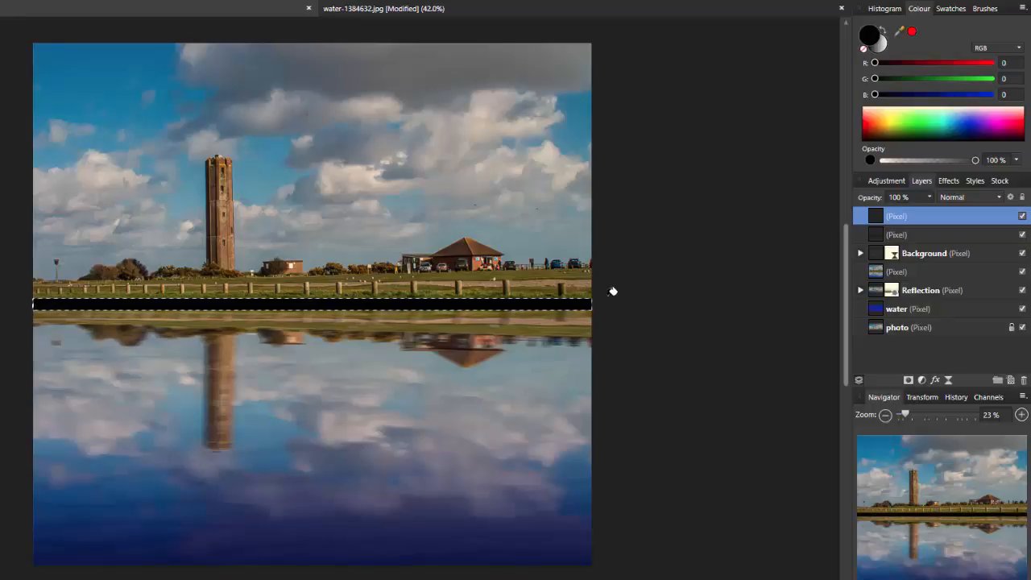
Set the black strip layer's opacity to 12% and clear the selection.
click(932, 200)
drag(933, 214, 851, 211)
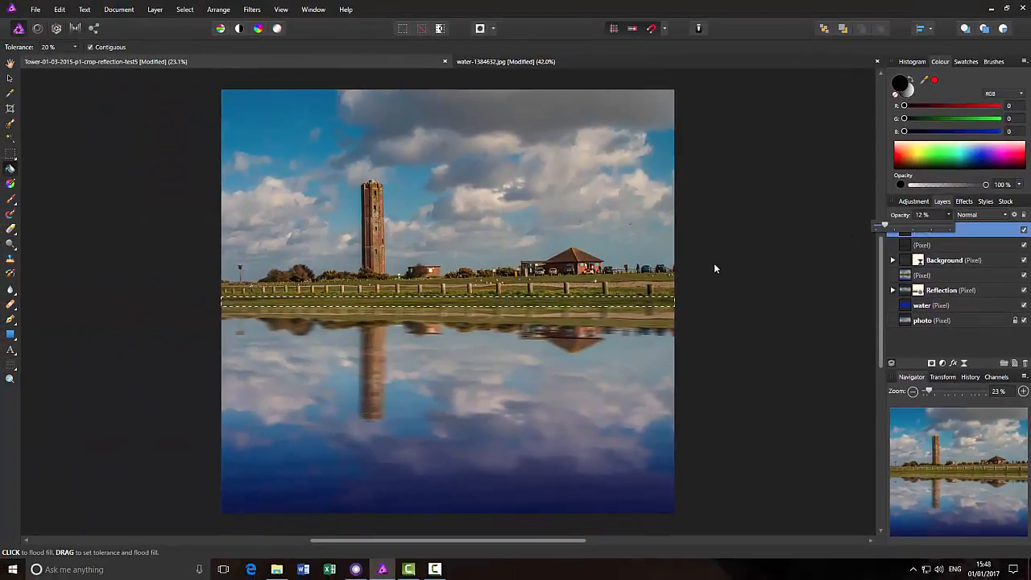
key(ctrl+d)
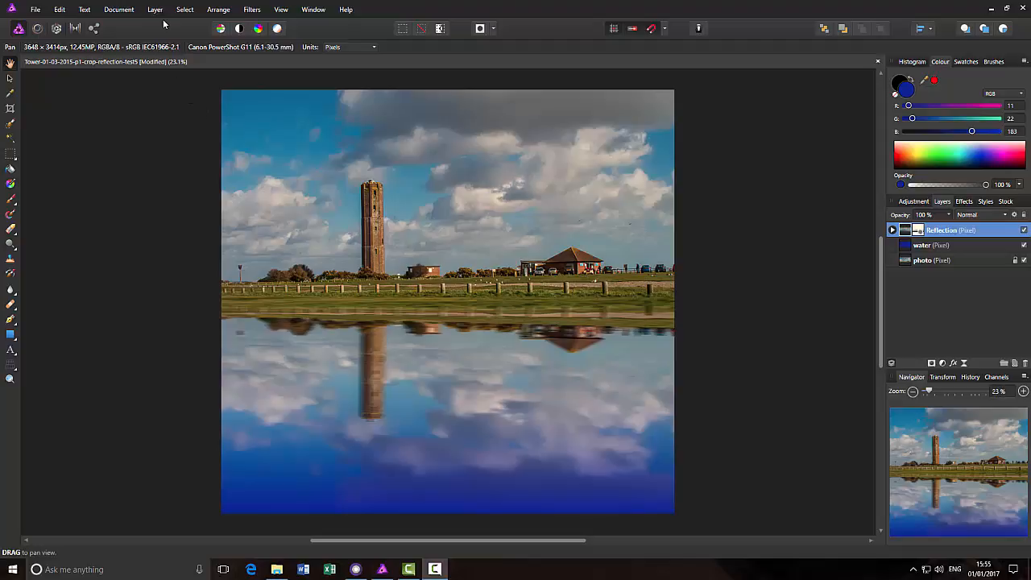
Start a Displace distortion on the Reflection layer and load water-1384632.jpg as its displacement map.
click(253, 11)
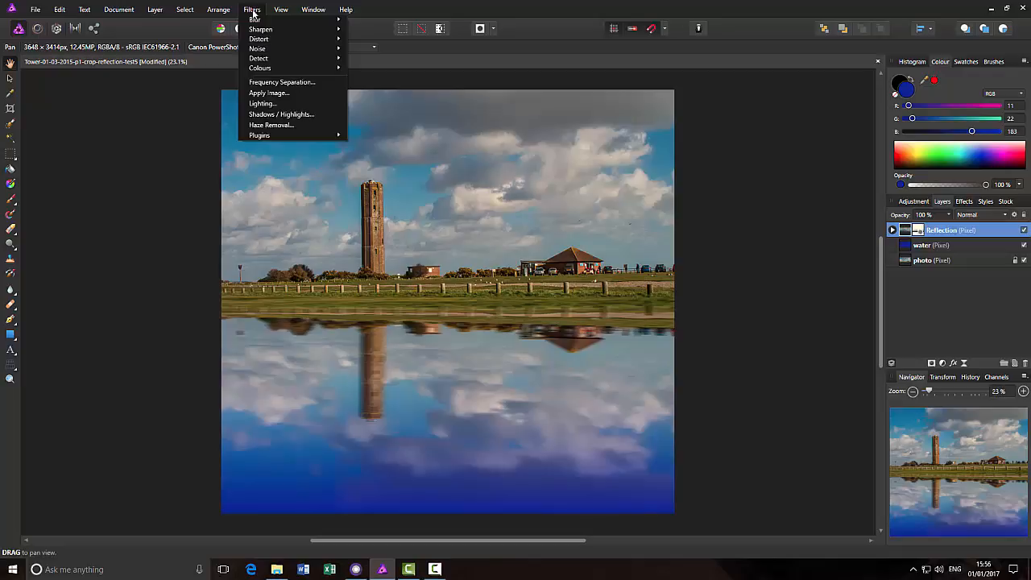
mouse_move(270, 42)
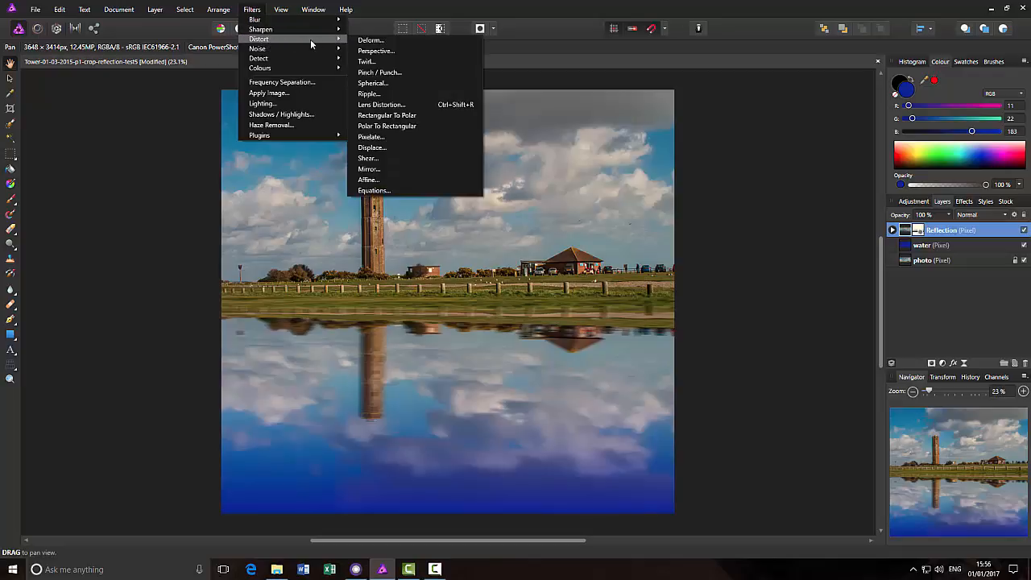
click(384, 149)
drag(750, 423, 748, 276)
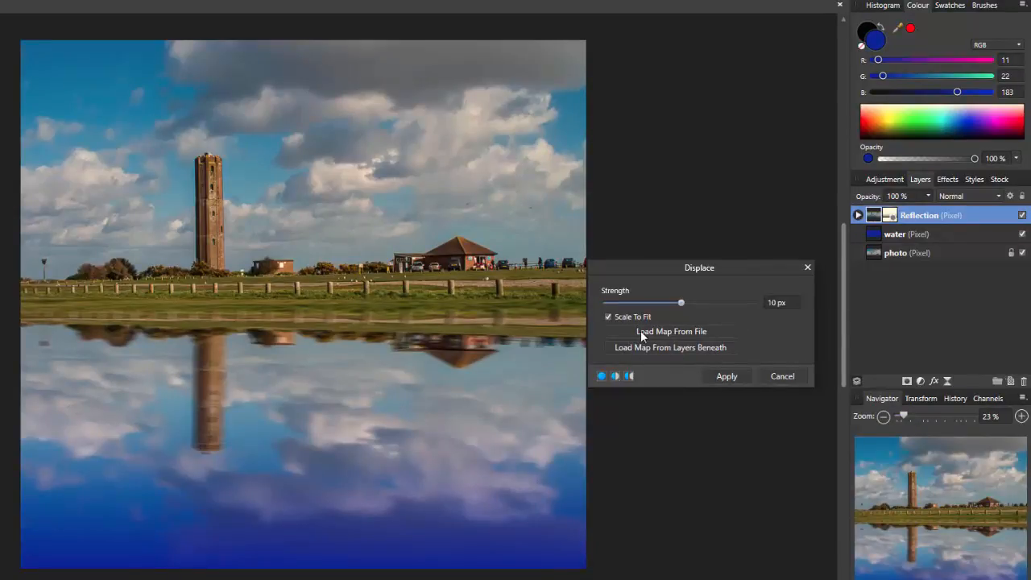
click(673, 331)
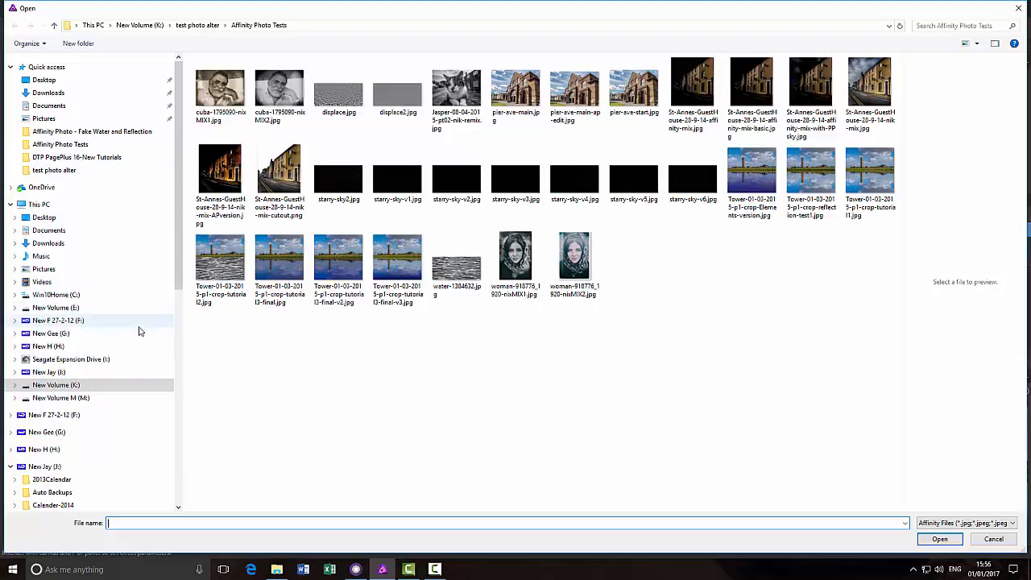
click(448, 278)
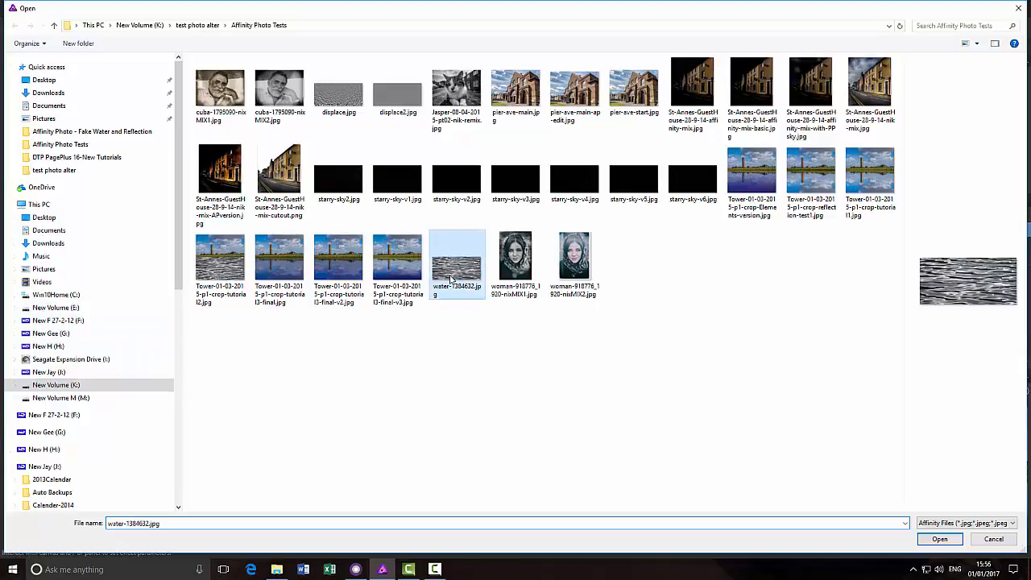
click(940, 539)
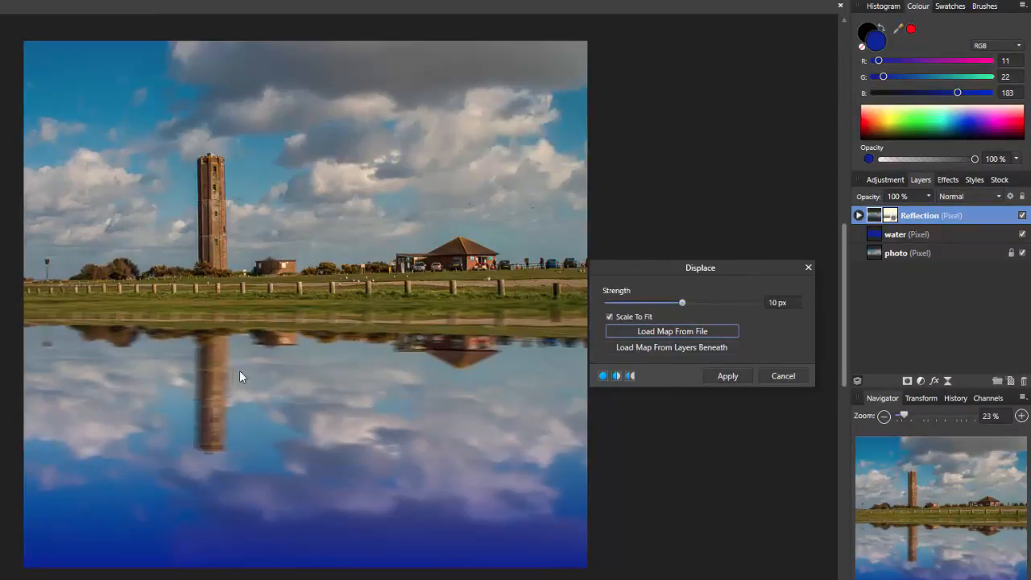
Set the displacement strength to 55.4 px and apply the filter to the Reflection layer.
click(683, 303)
mouse_move(685, 304)
mouse_down()
mouse_move(719, 306)
mouse_move(629, 304)
mouse_move(743, 310)
mouse_move(705, 314)
mouse_move(696, 305)
mouse_up()
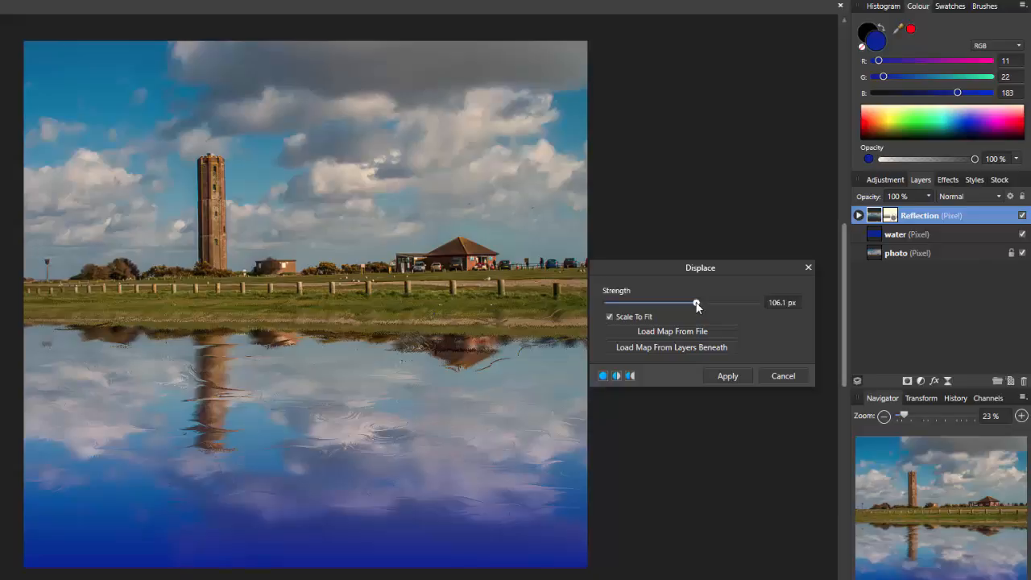
drag(698, 306, 689, 311)
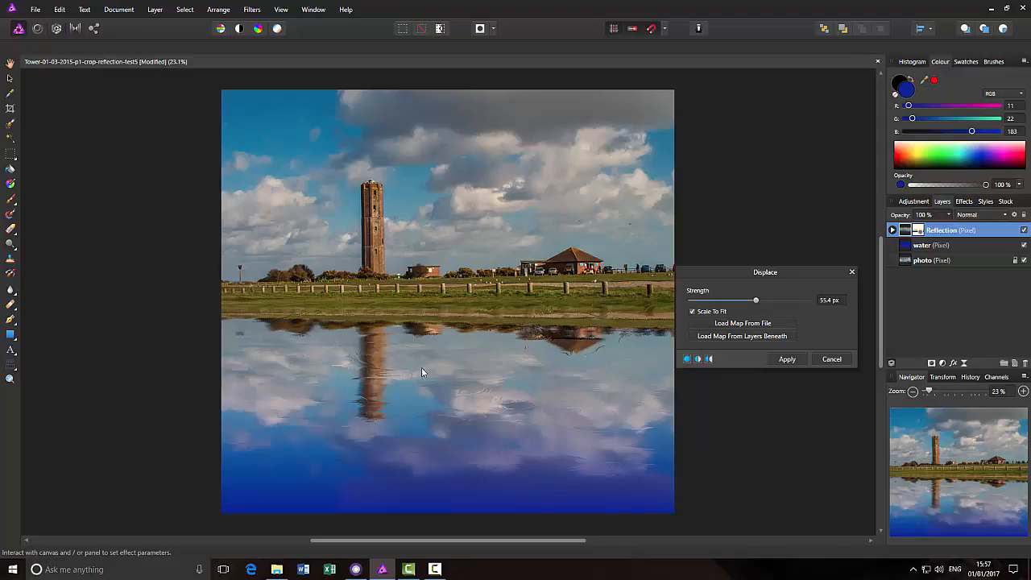
click(784, 359)
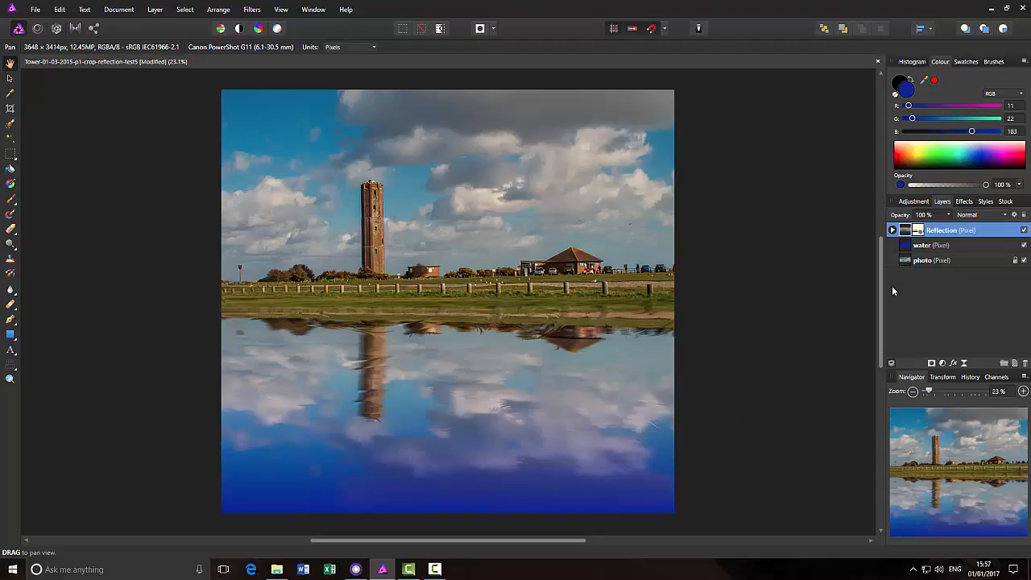
Merge all visible layers into a new pixel layer and give it a linear fill with the black-to-transparent gradient swatch.
right_click(962, 229)
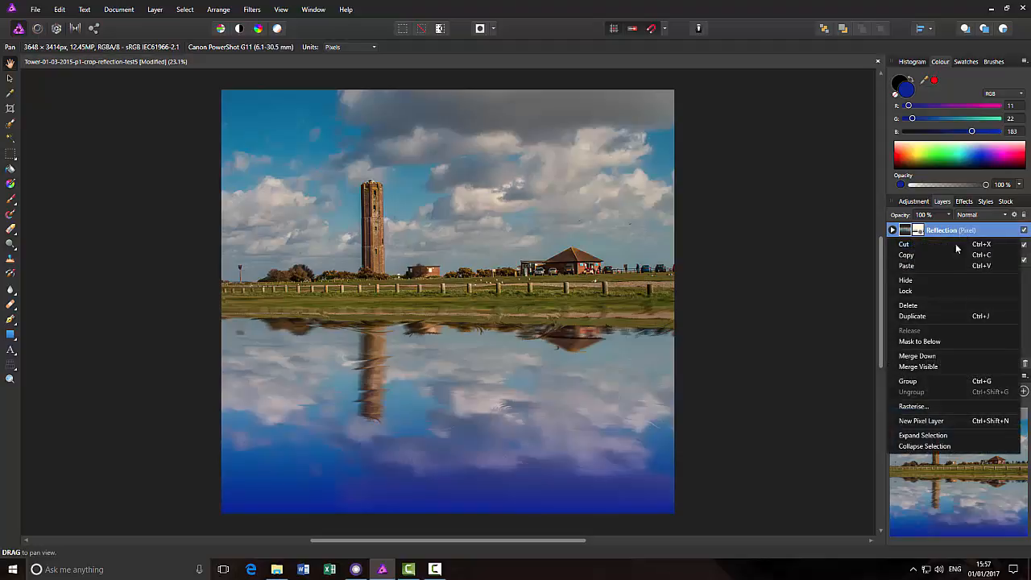
click(927, 367)
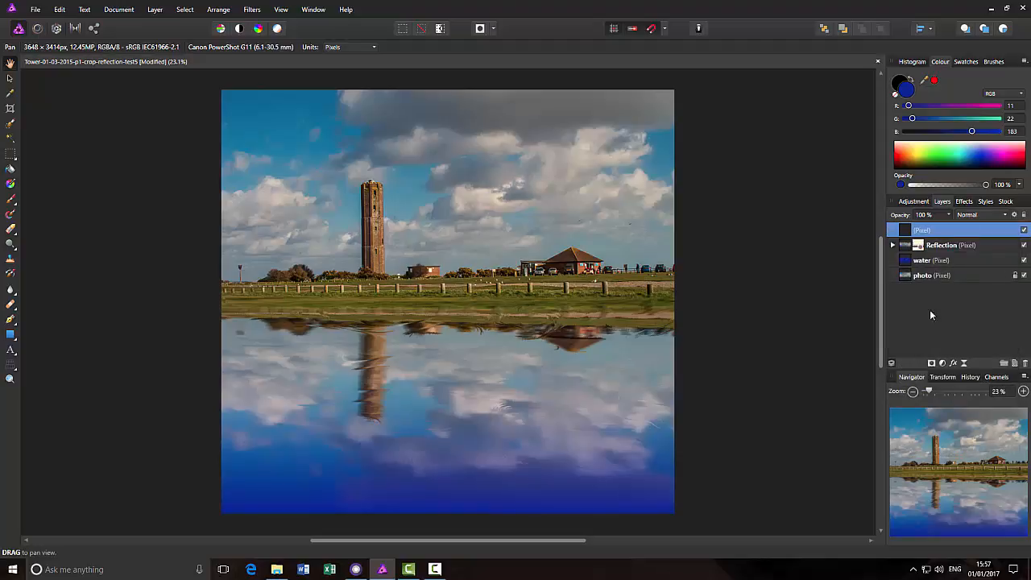
click(11, 184)
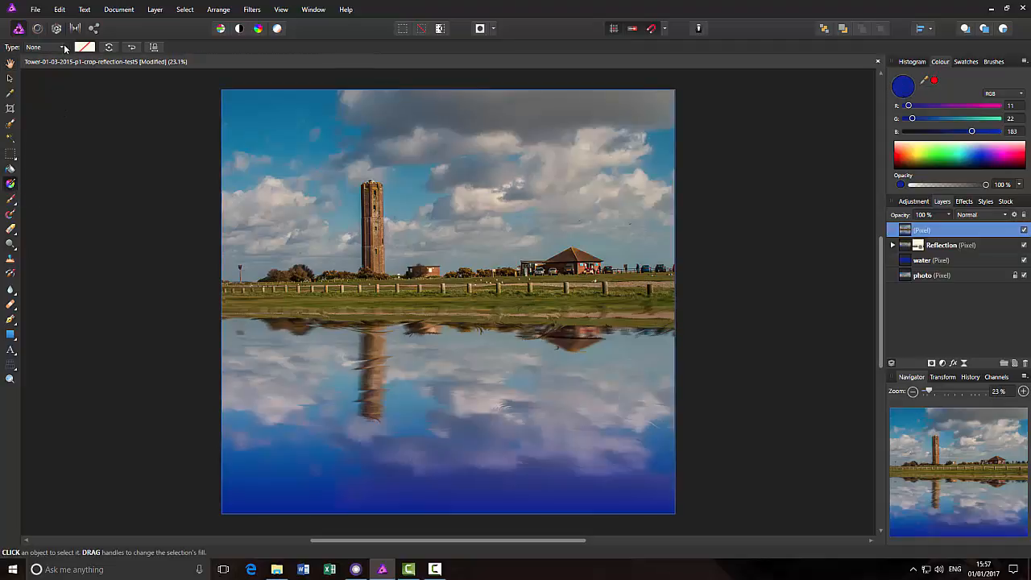
click(63, 47)
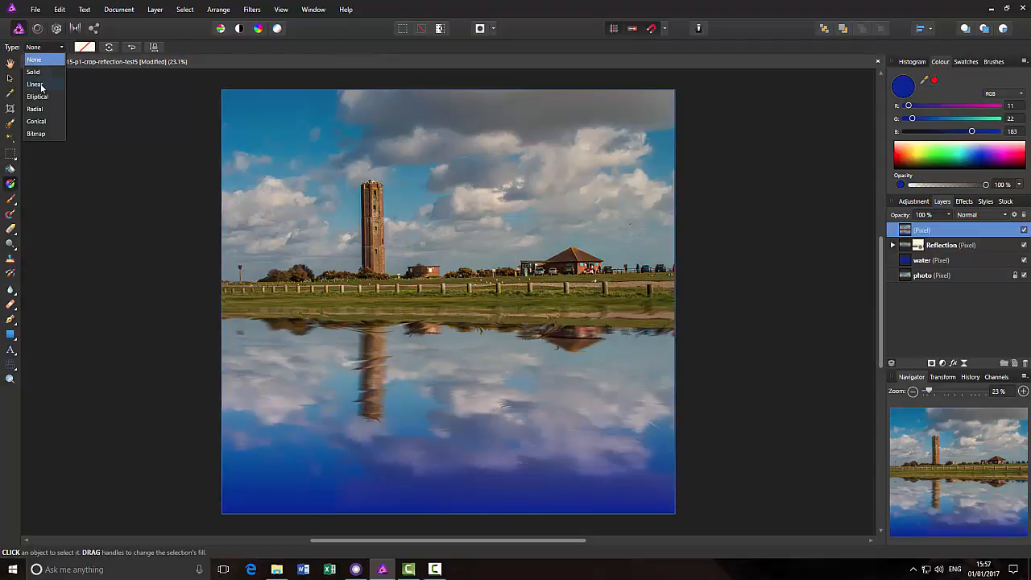
click(38, 83)
click(84, 48)
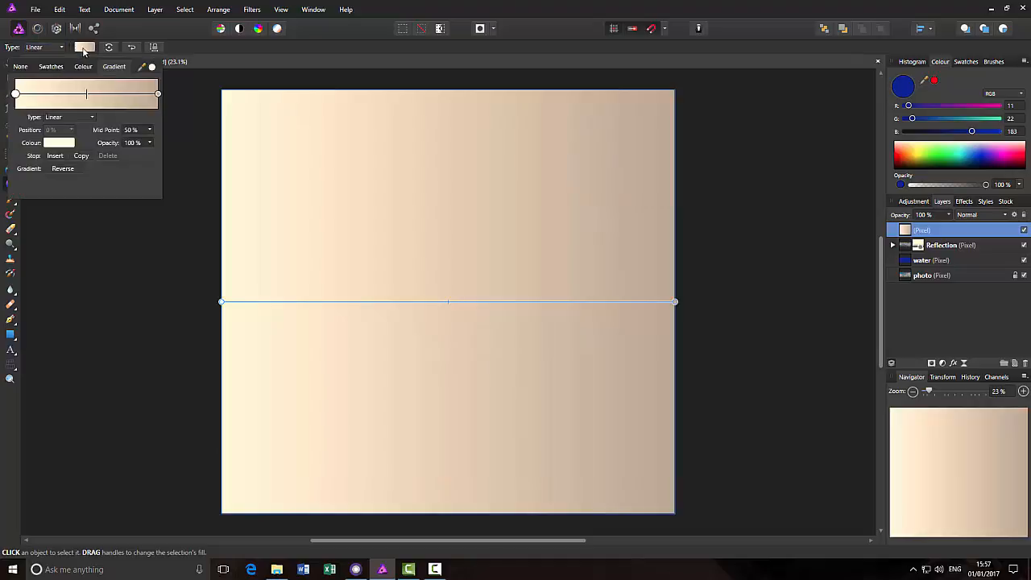
click(49, 67)
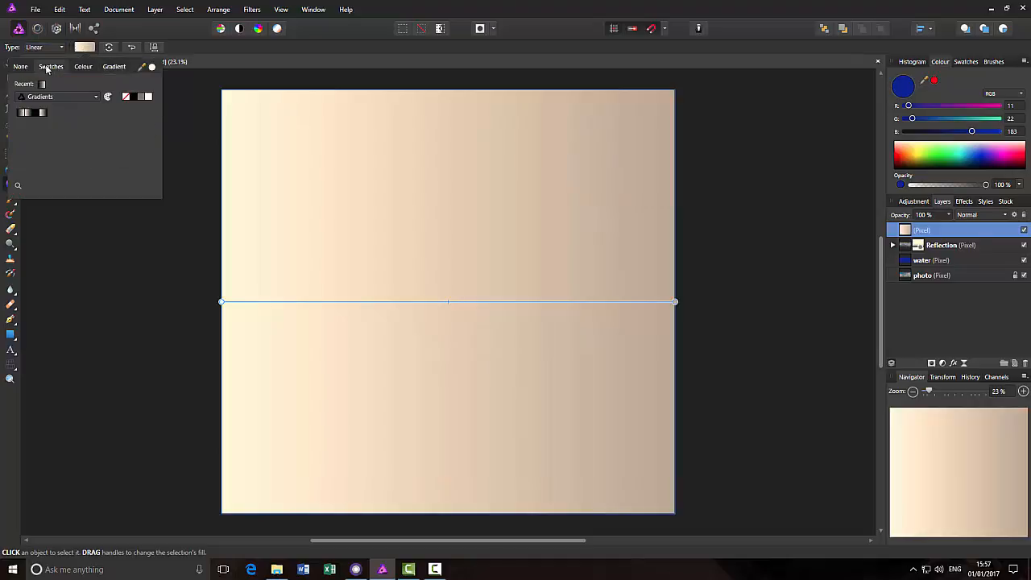
click(36, 114)
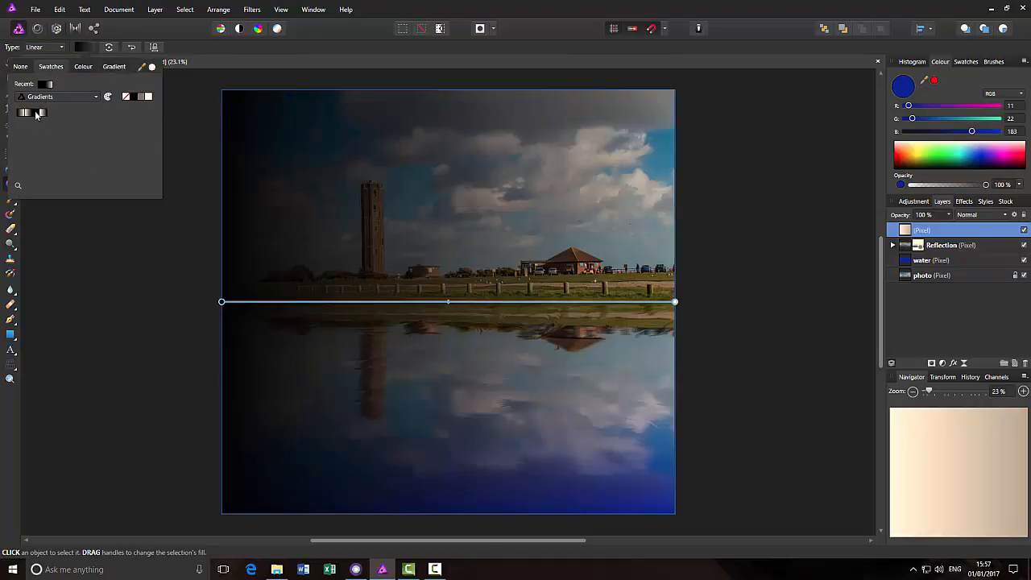
Run the gradient vertically from black at the lower edge to transparent at the grass bank, shift its midpoint down, and deselect the layer.
drag(221, 302, 390, 513)
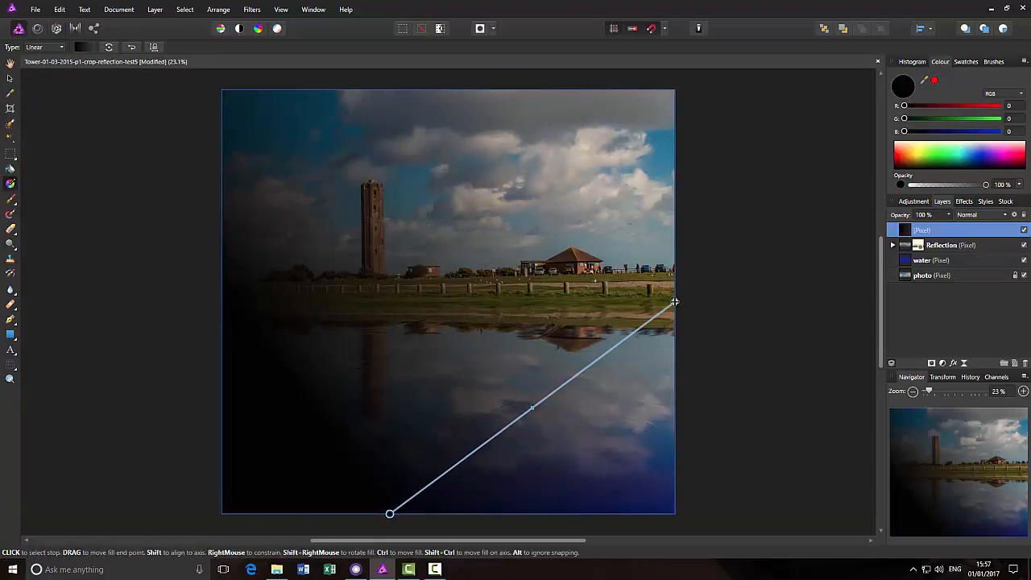
drag(674, 302, 387, 302)
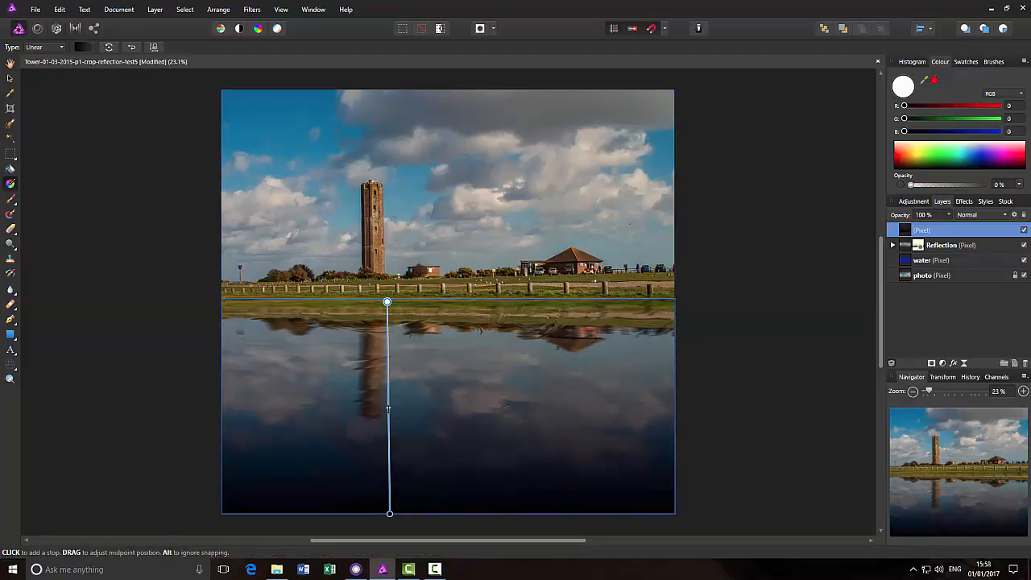
drag(387, 409, 387, 451)
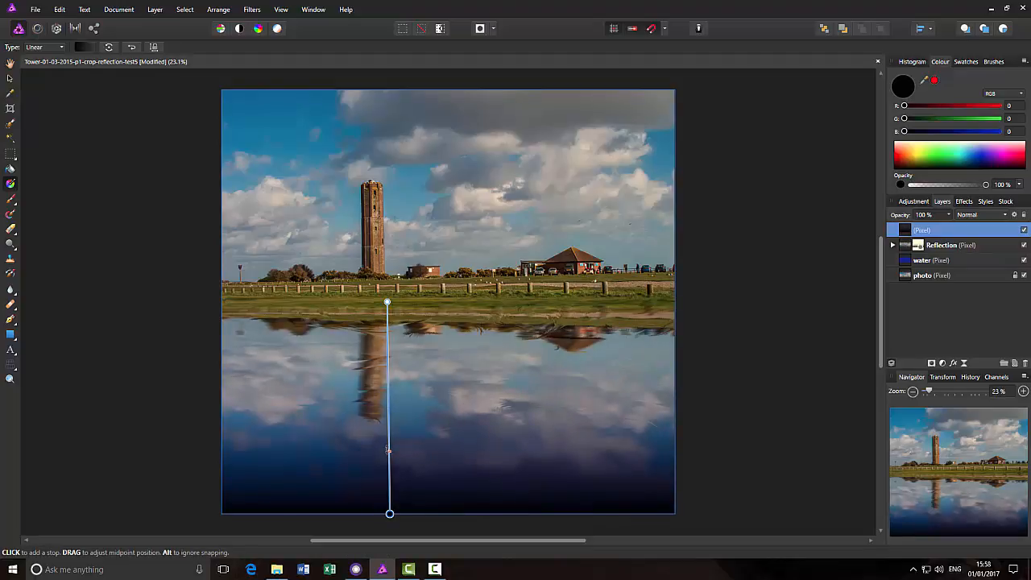
click(769, 381)
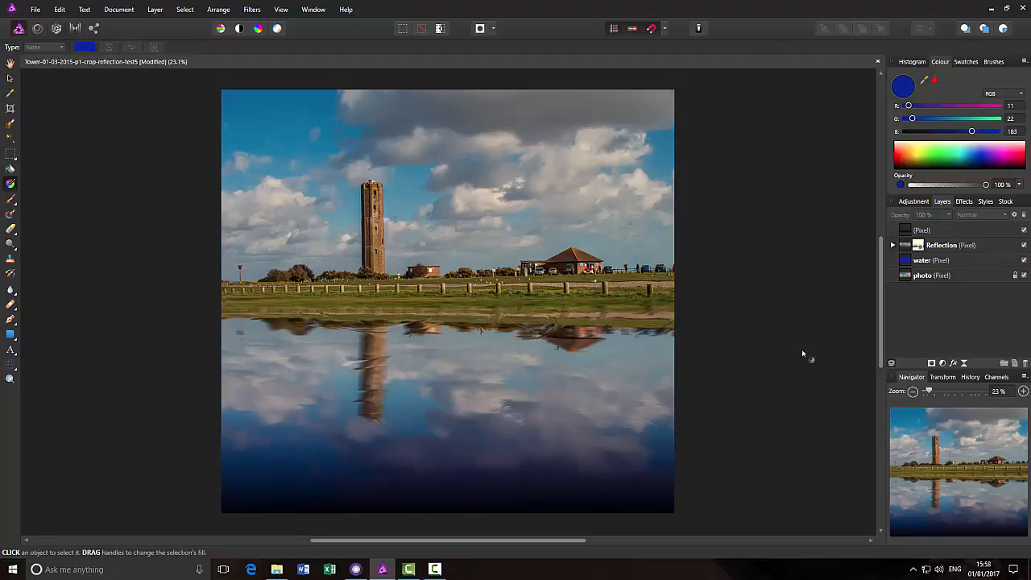
Add a new pixel layer on top and marquee-select a thin horizontal strip across the full image width along the grass bank.
click(1014, 364)
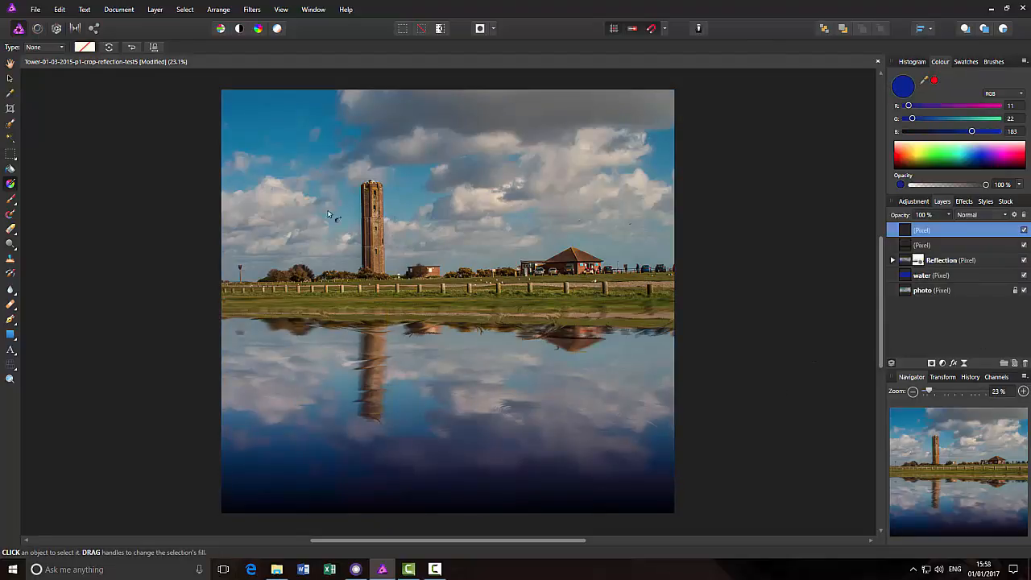
click(10, 154)
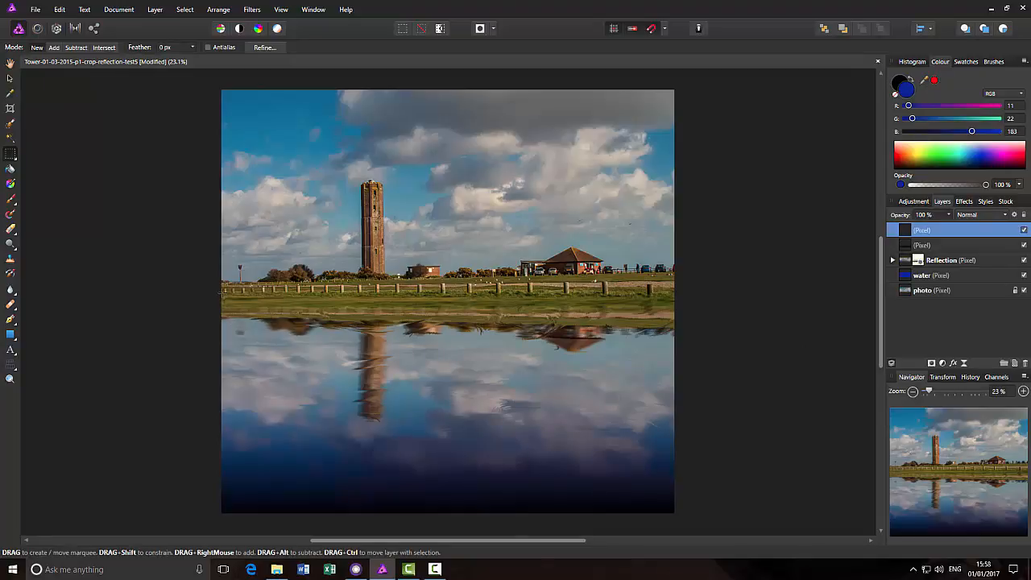
drag(223, 294, 705, 314)
key(ctrl+d)
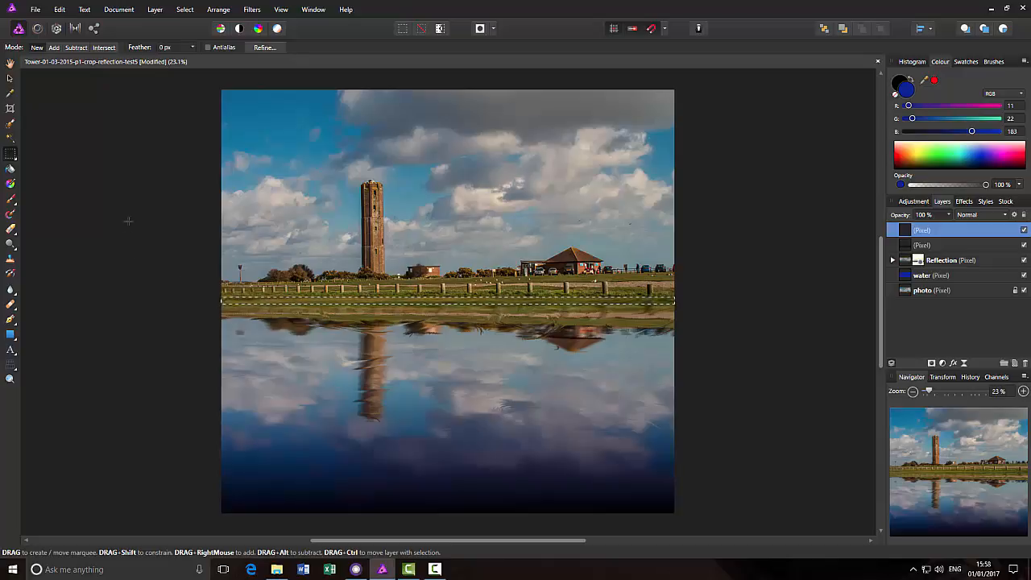
Flood fill the selected strip with black on the new layer.
click(11, 169)
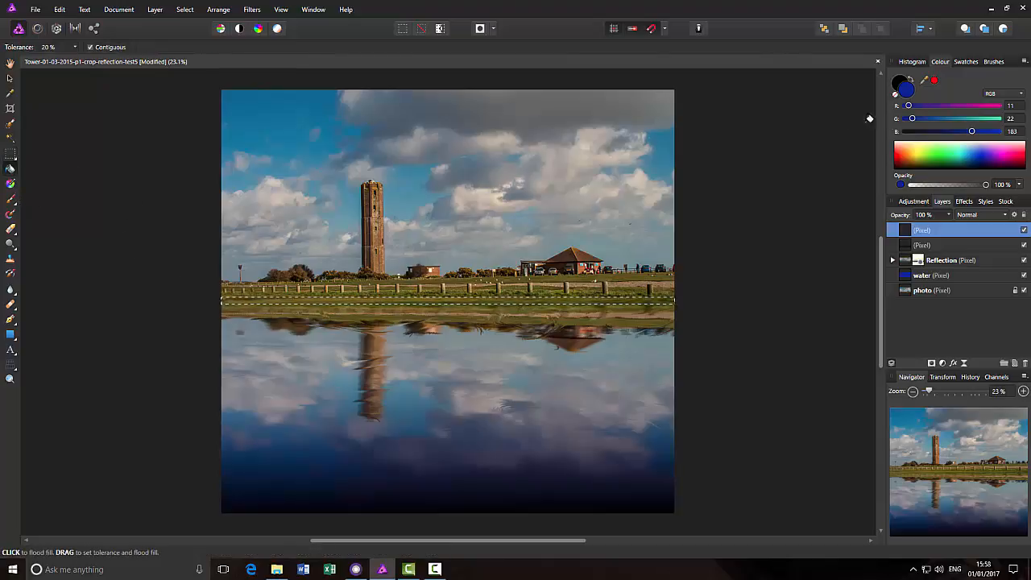
click(899, 84)
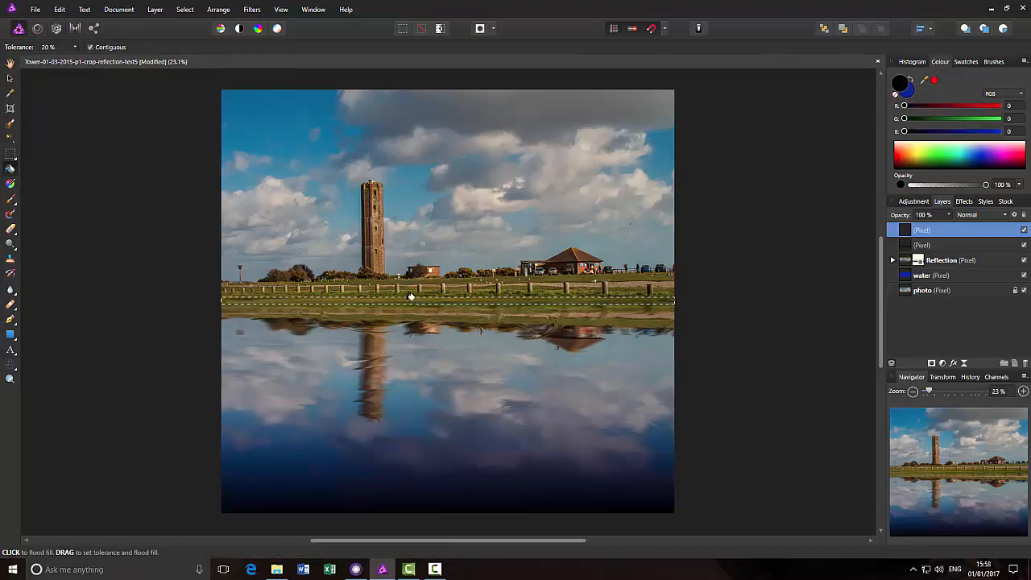
click(411, 296)
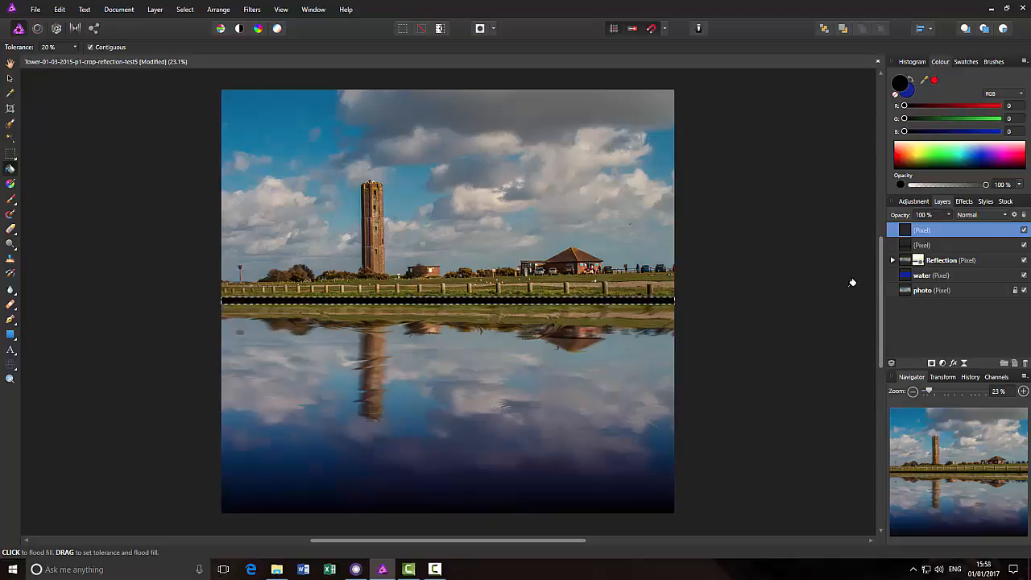
Lower the black strip layer's opacity to 13% and clear the selection.
click(948, 216)
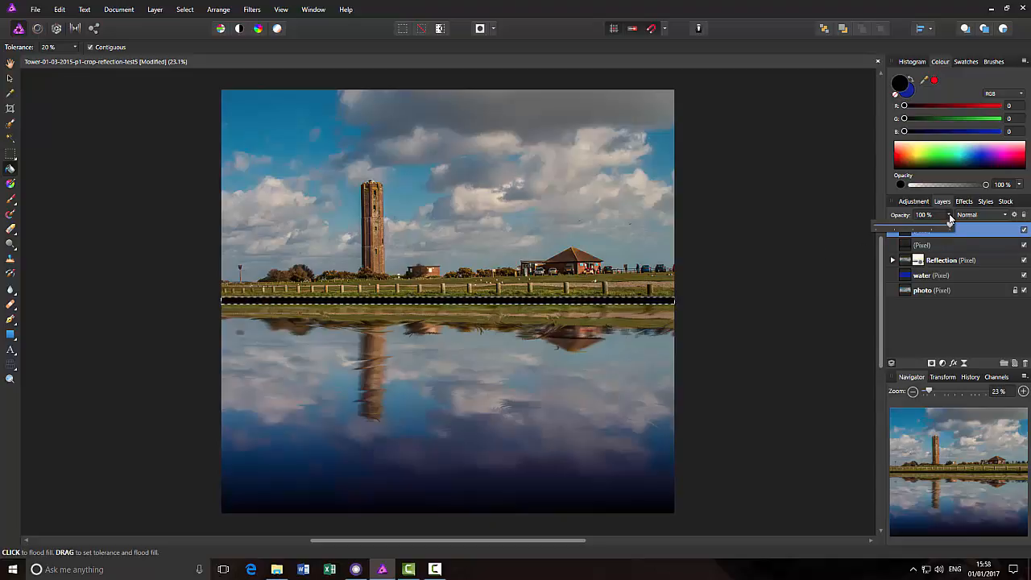
drag(952, 229, 887, 235)
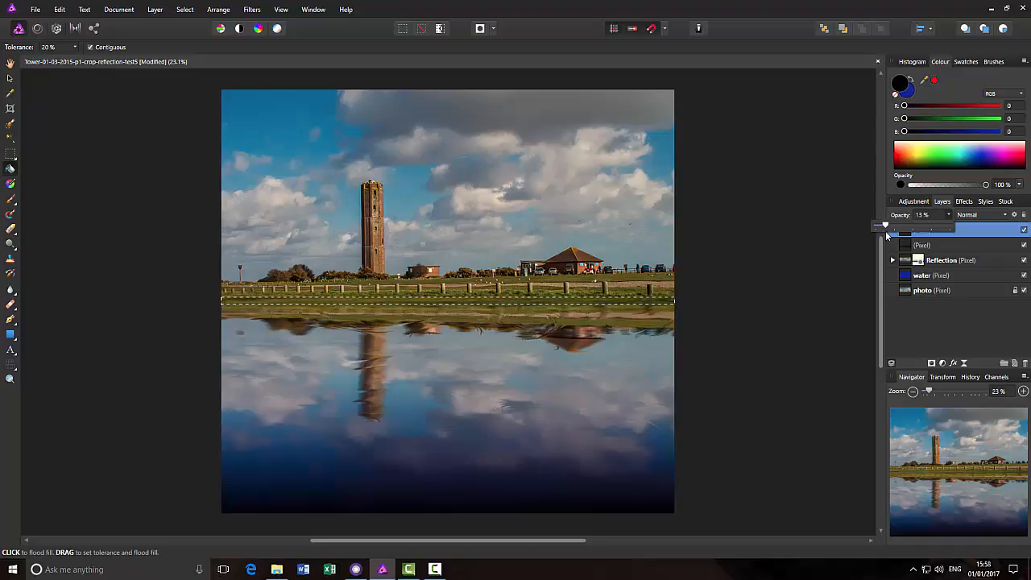
click(807, 274)
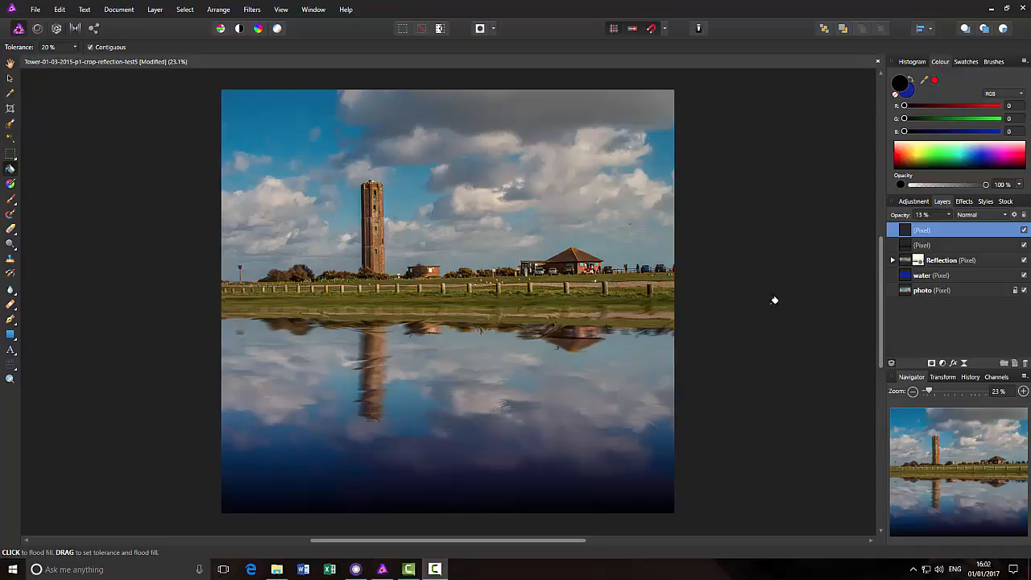
Bring up the file commands for the finished reflection document.
click(36, 10)
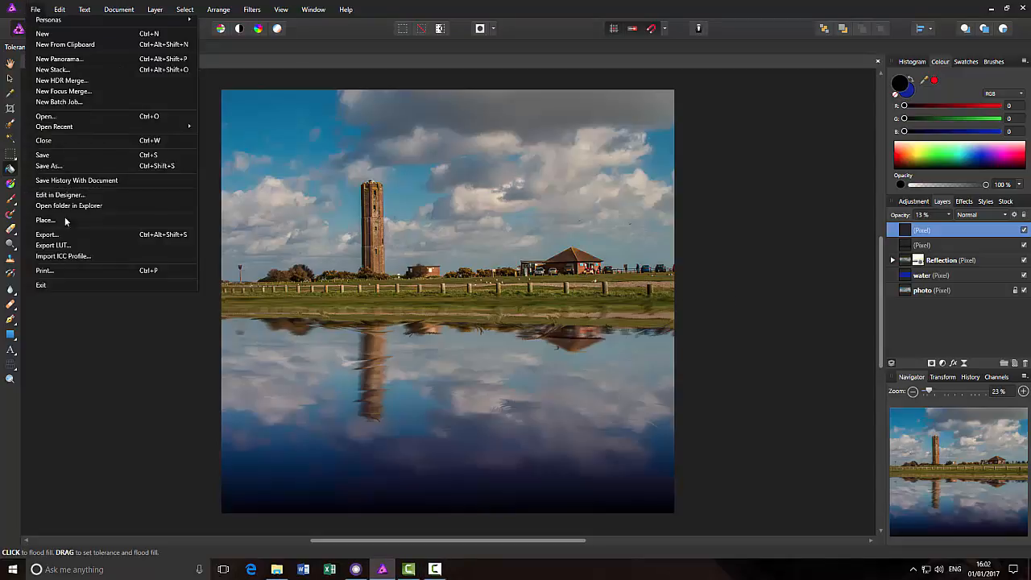